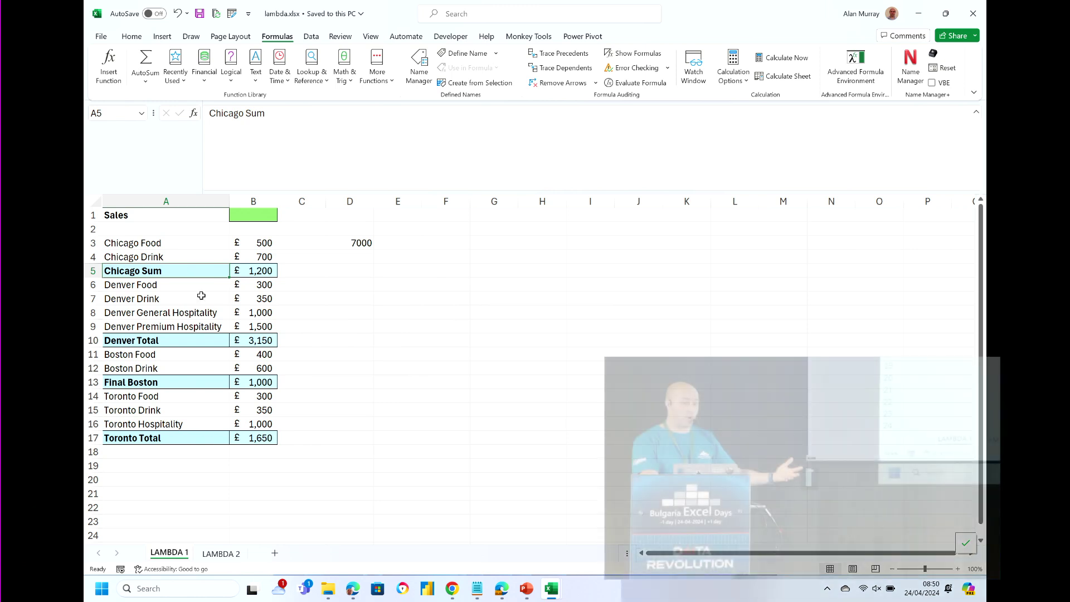
Examine the subtotal formula in B5 and the ISFORMULA part of the SUMPRODUCT formula in D3.
{"action": "left_click", "coordinate": [256, 272]}
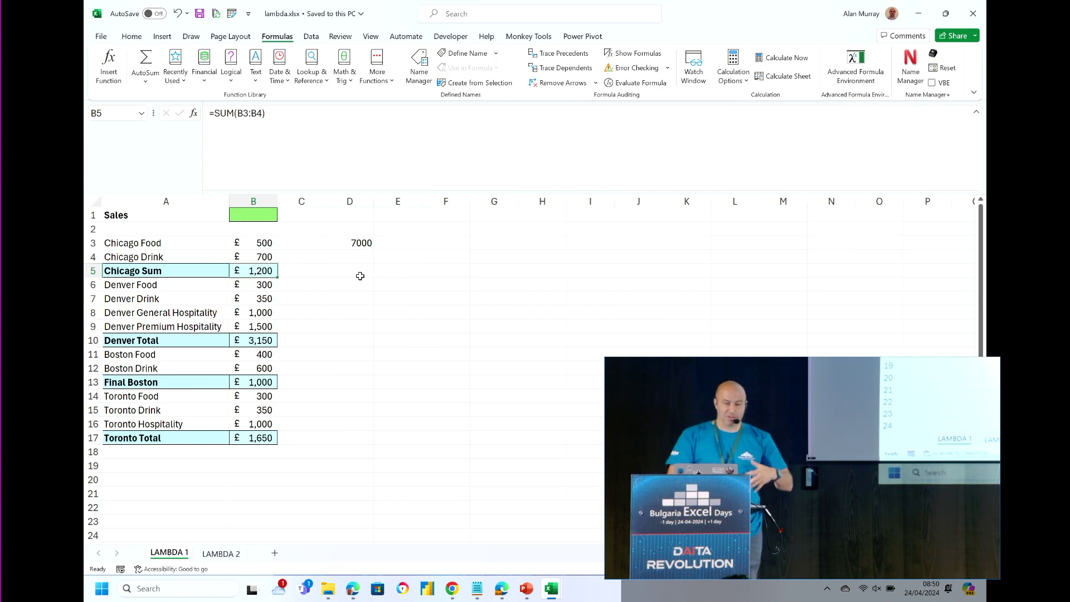
{"action": "left_click", "coordinate": [360, 232]}
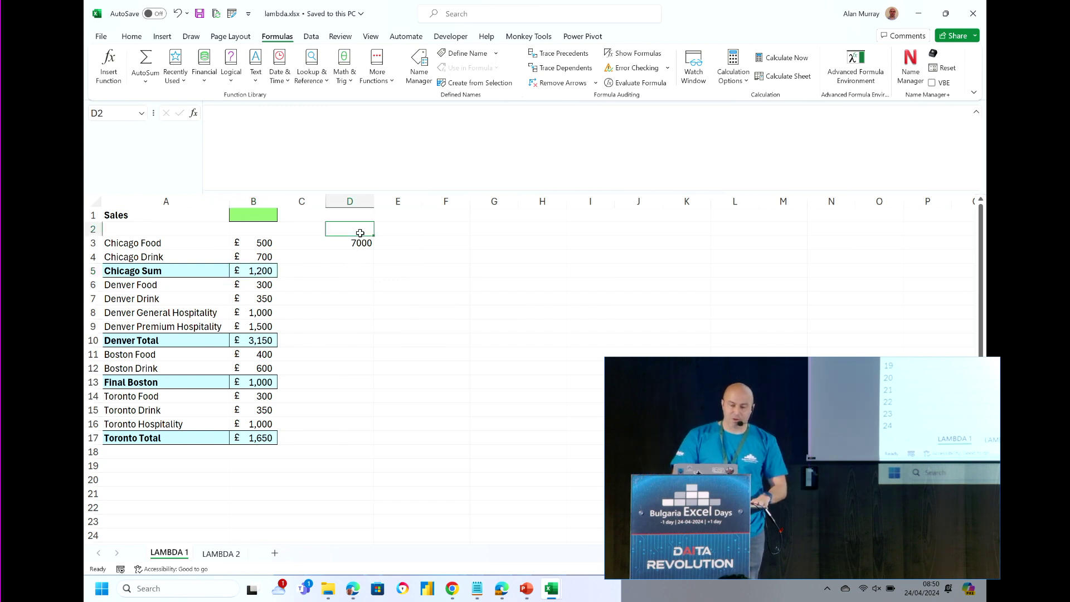
{"action": "left_click", "coordinate": [355, 243]}
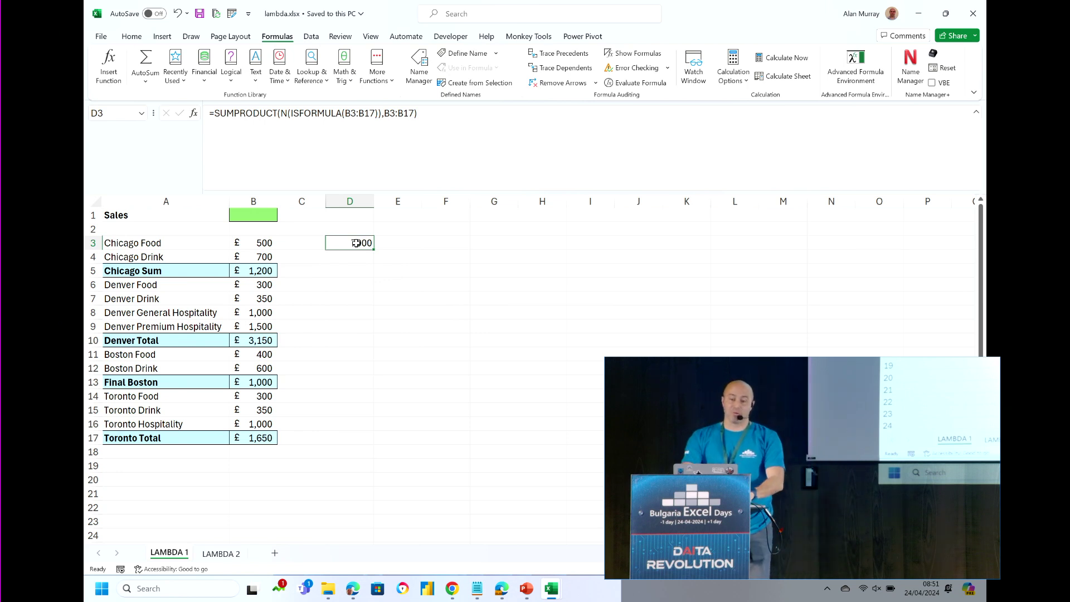
{"action": "left_click_drag", "start_coordinate": [292, 115], "coordinate": [378, 116]}
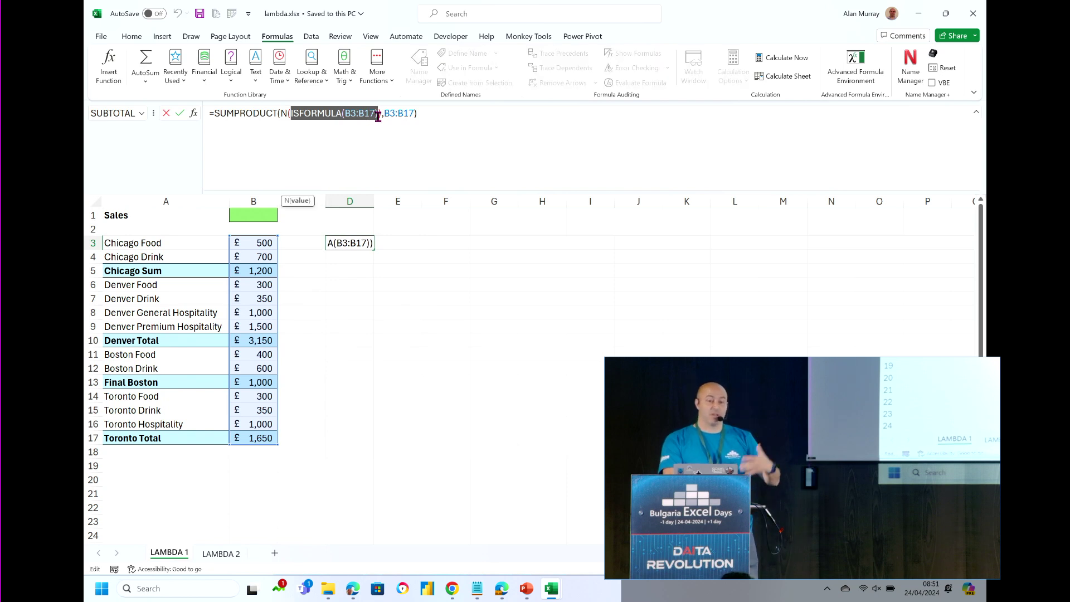
{"action": "key", "text": "Right"}
{"action": "type", "text": ")"}
{"action": "left_click_drag", "start_coordinate": [252, 112], "coordinate": [316, 102]}
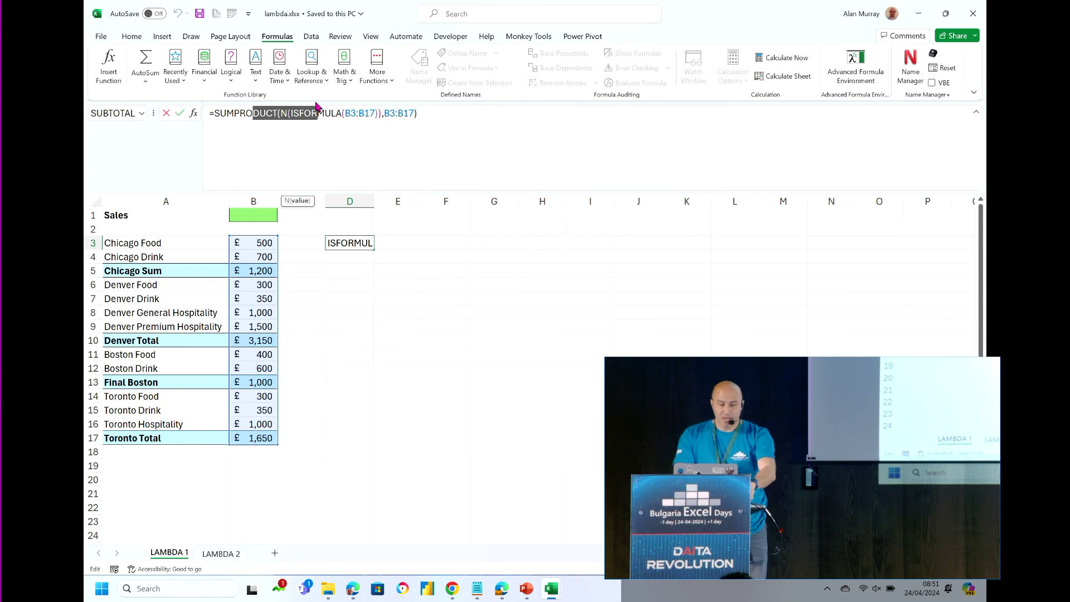
{"action": "key", "text": "ctrl+Return"}
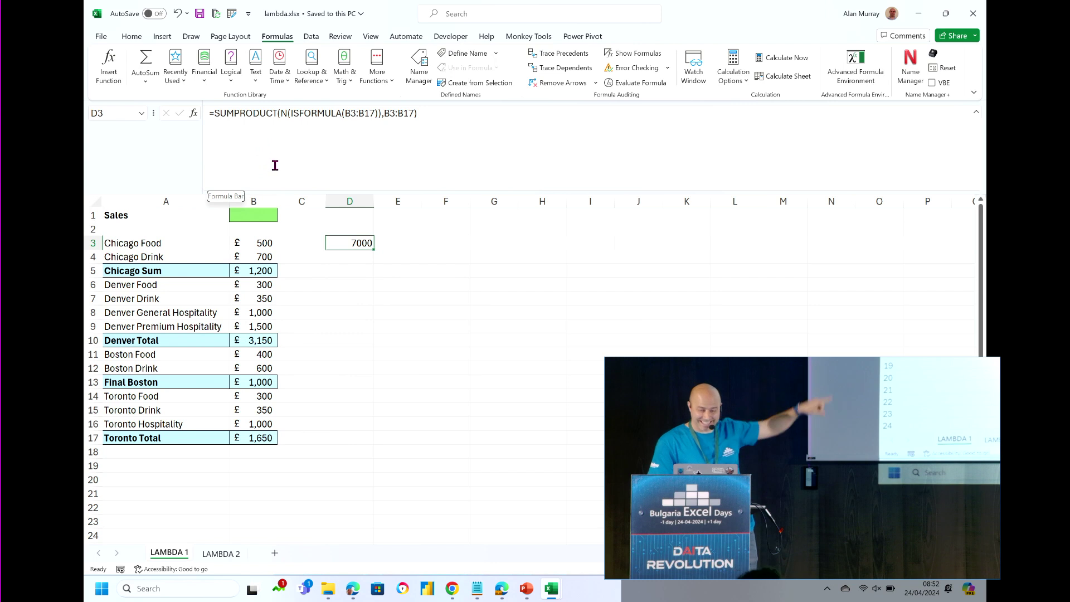
Wrap the SUMPRODUCT formula in D3 in a LAMBDA with a parameter named data, starting the calculation on a new line.
{"action": "left_click", "coordinate": [217, 113]}
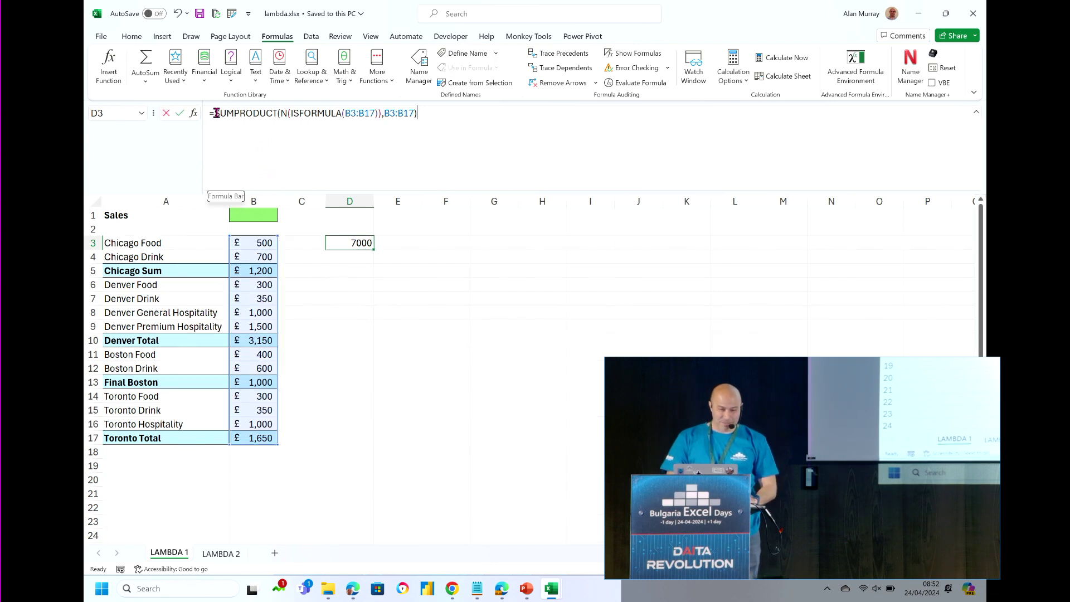
{"action": "type", "text": "lam"}
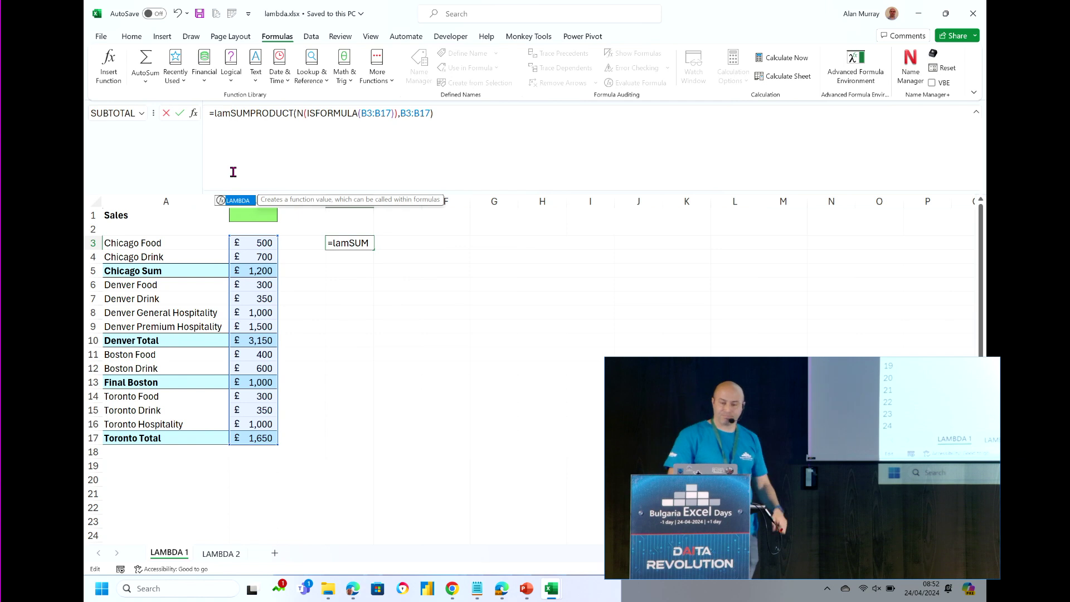
{"action": "key", "text": "Tab"}
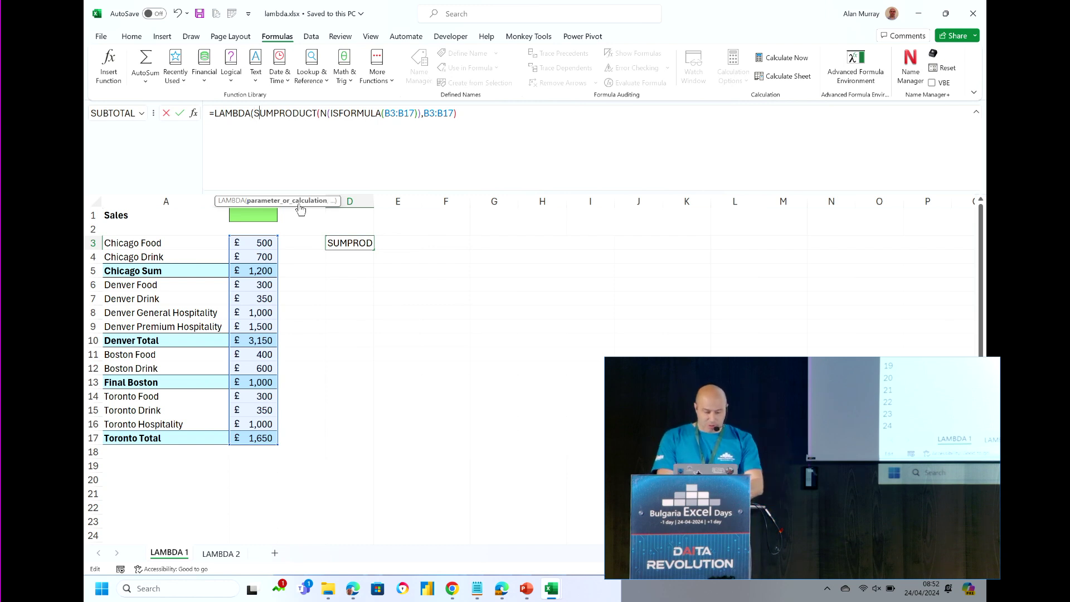
{"action": "type", "text": "data,"}
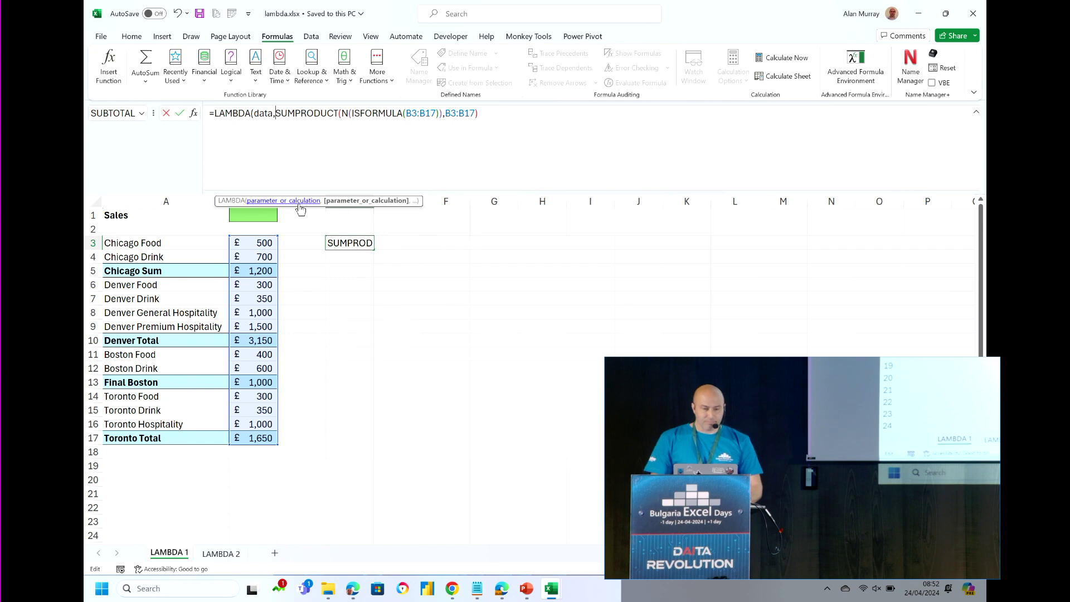
{"action": "key", "text": "alt+Return"}
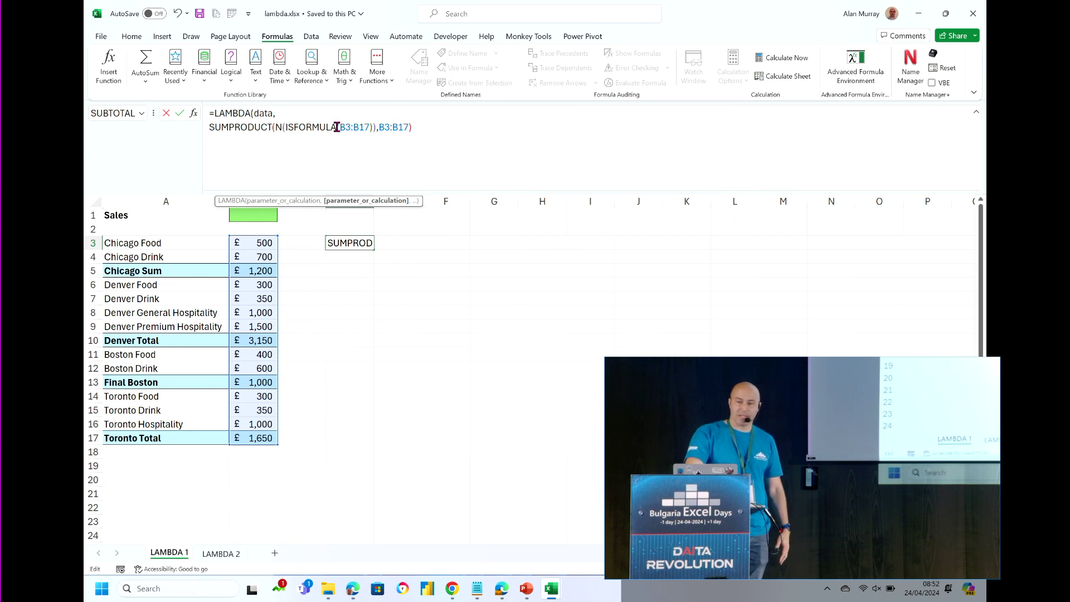
Replace both B3:B17 references in D3's LAMBDA with data, and finish the formula with its closing bracket on a separate line.
{"action": "left_click_drag", "start_coordinate": [339, 127], "coordinate": [368, 128]}
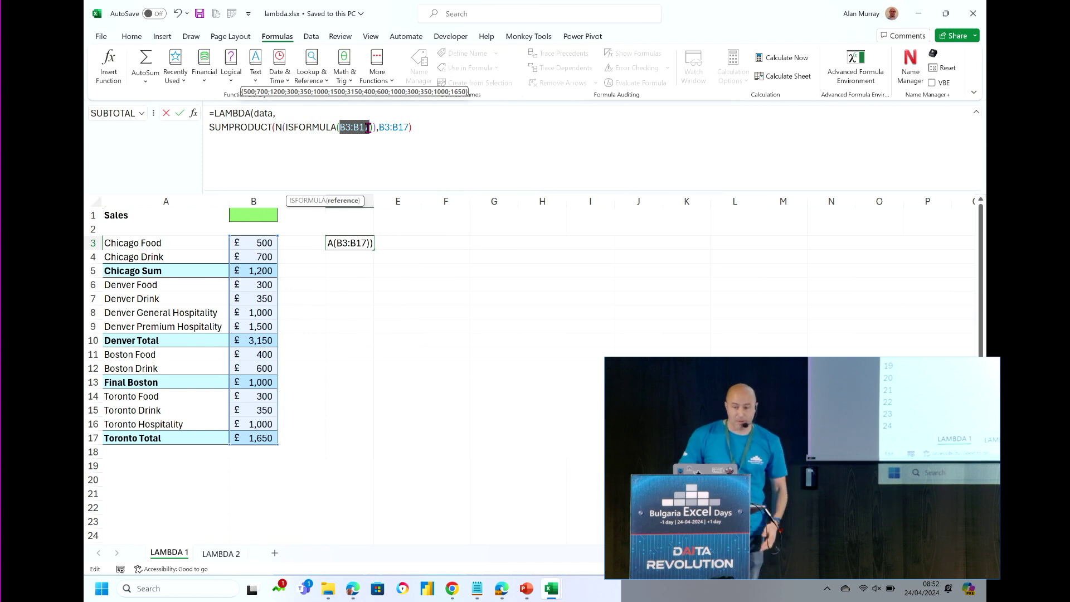
{"action": "type", "text": "data"}
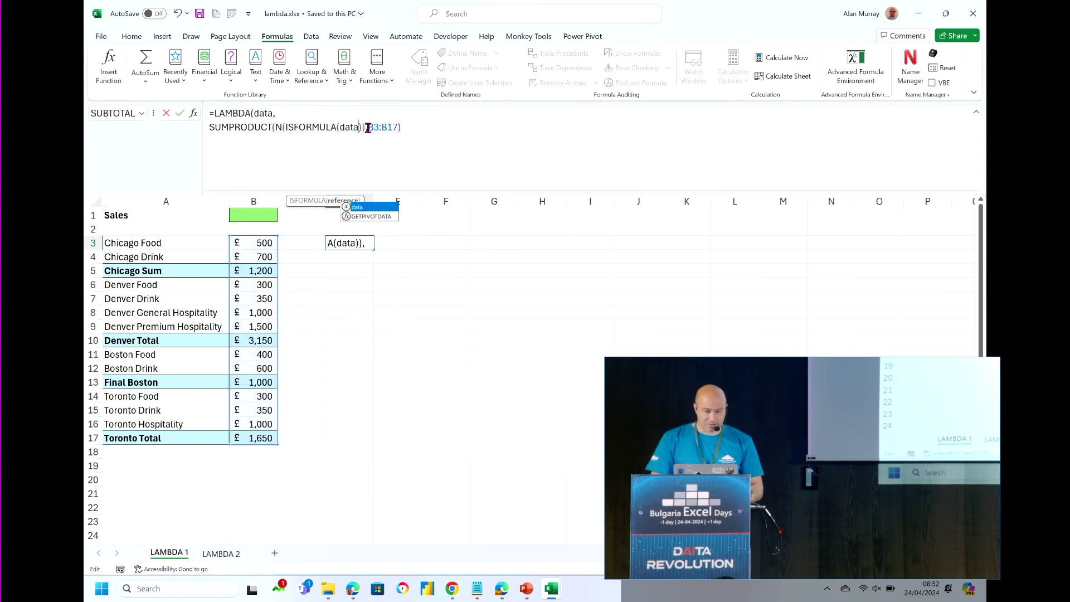
{"action": "left_click_drag", "start_coordinate": [368, 127], "coordinate": [397, 127]}
{"action": "type", "text": "data"}
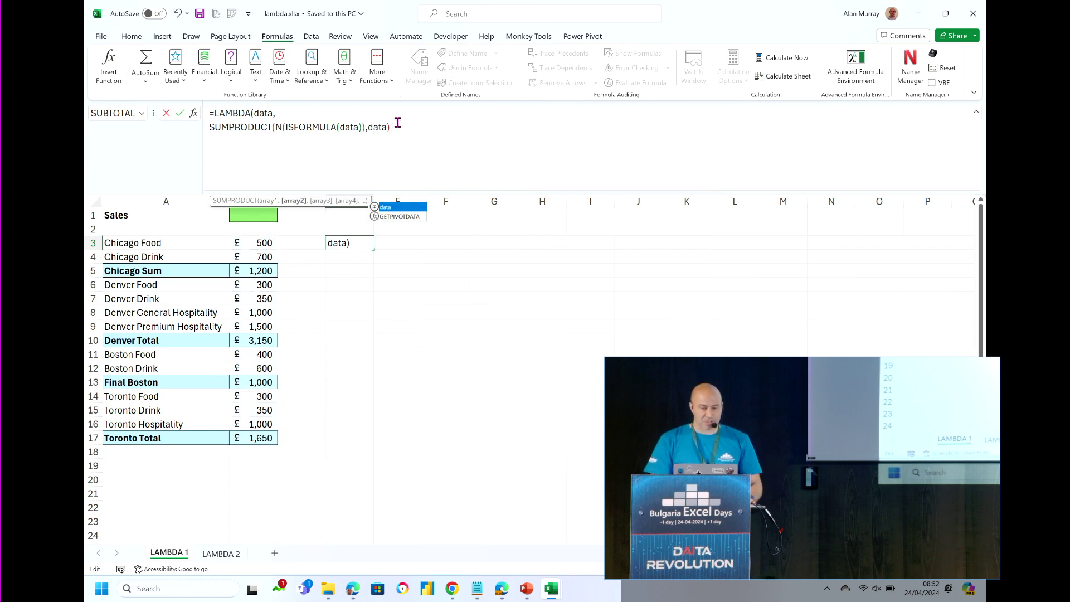
{"action": "type", "text": ")"}
{"action": "key", "text": "alt+Return"}
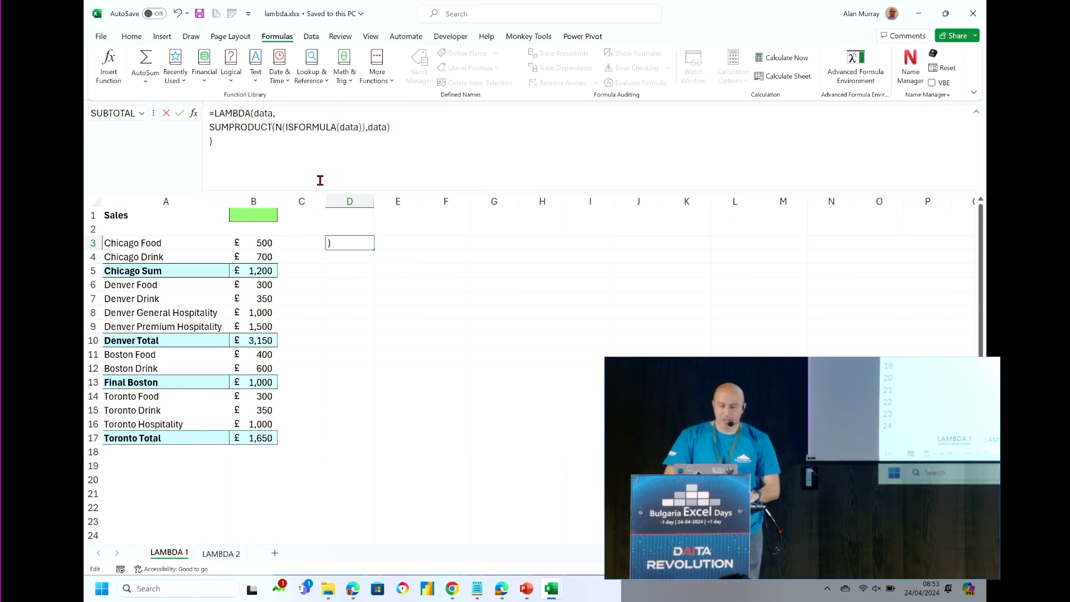
{"action": "key", "text": "Return"}
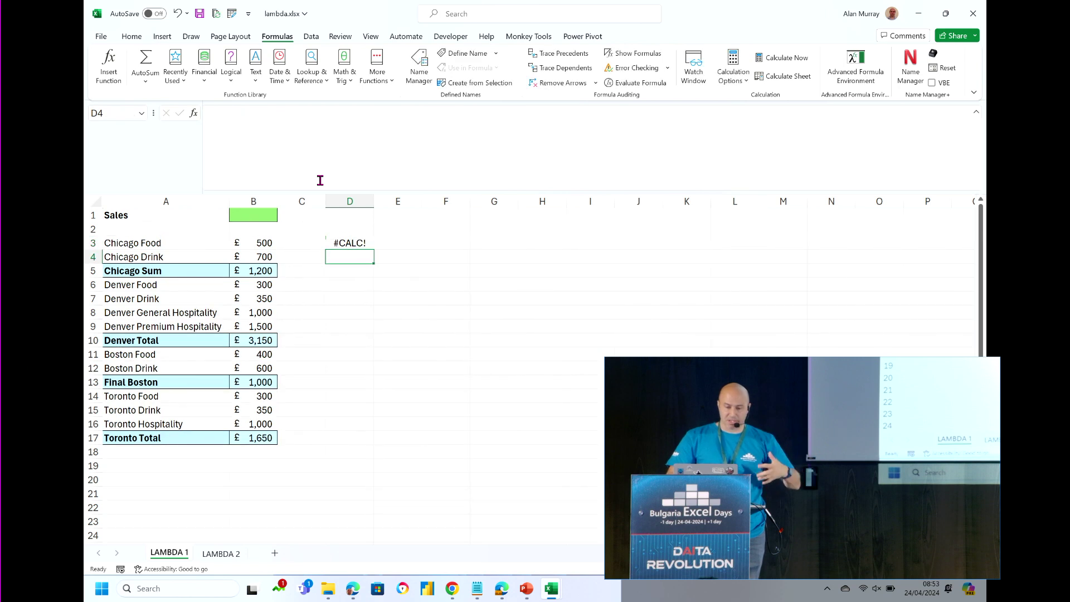
Review the check-the-results point on the Build a LAMBDA slide in PowerPoint and return to lambda.xlsx in Excel.
{"action": "left_click", "coordinate": [346, 241]}
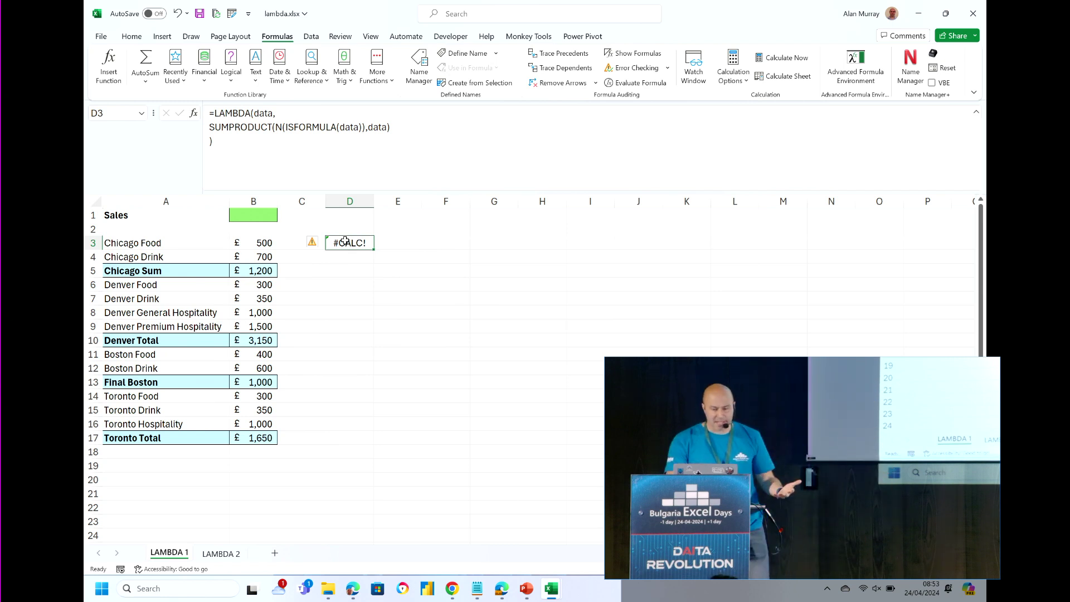
{"action": "left_click", "coordinate": [526, 586]}
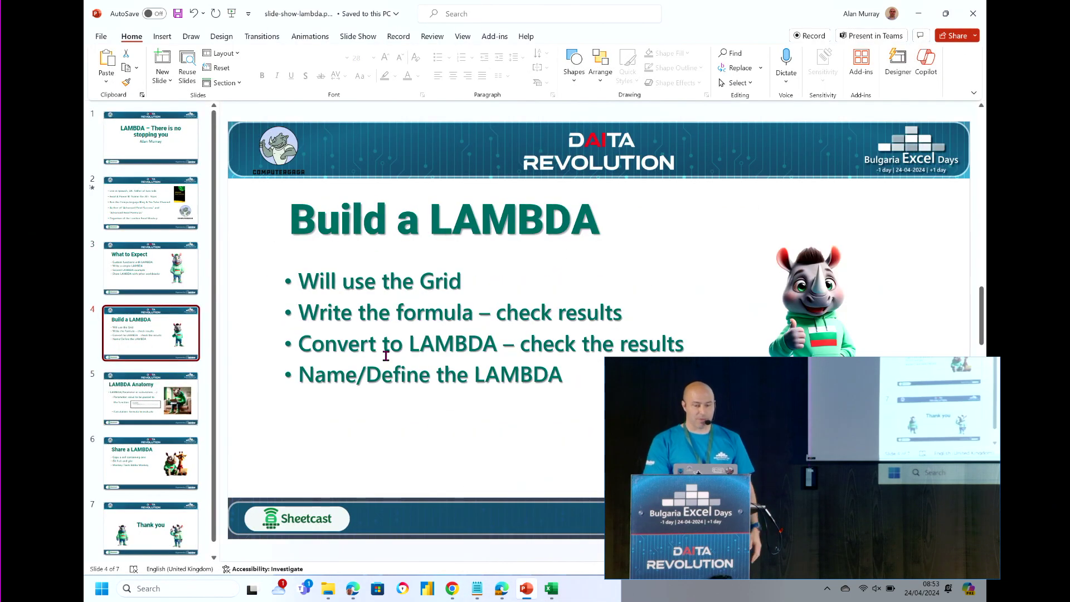
{"action": "left_click_drag", "start_coordinate": [521, 343], "coordinate": [564, 342]}
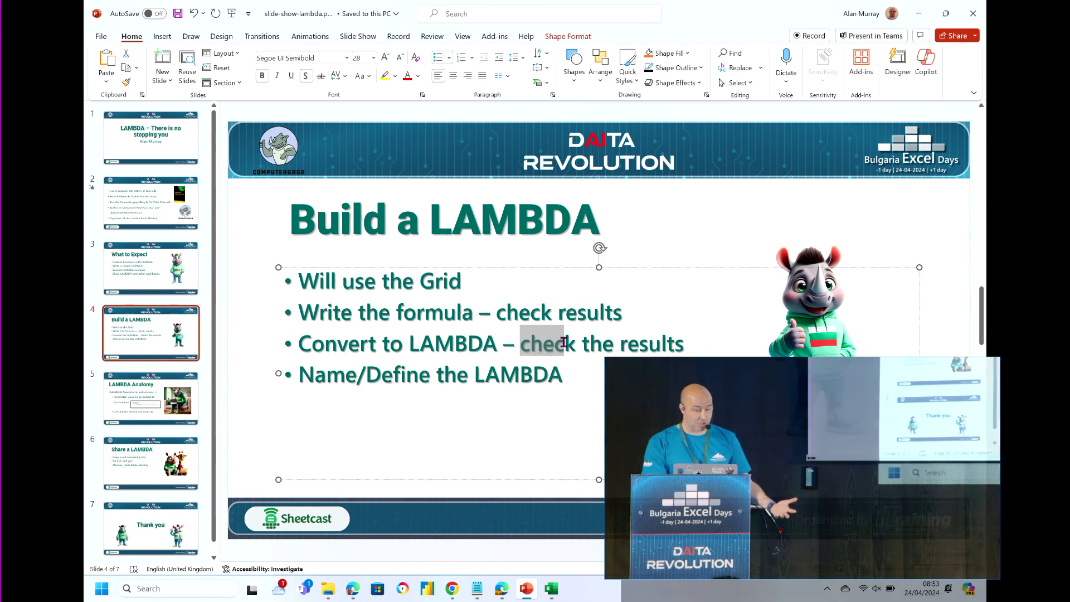
{"action": "mouse_move", "coordinate": [551, 587]}
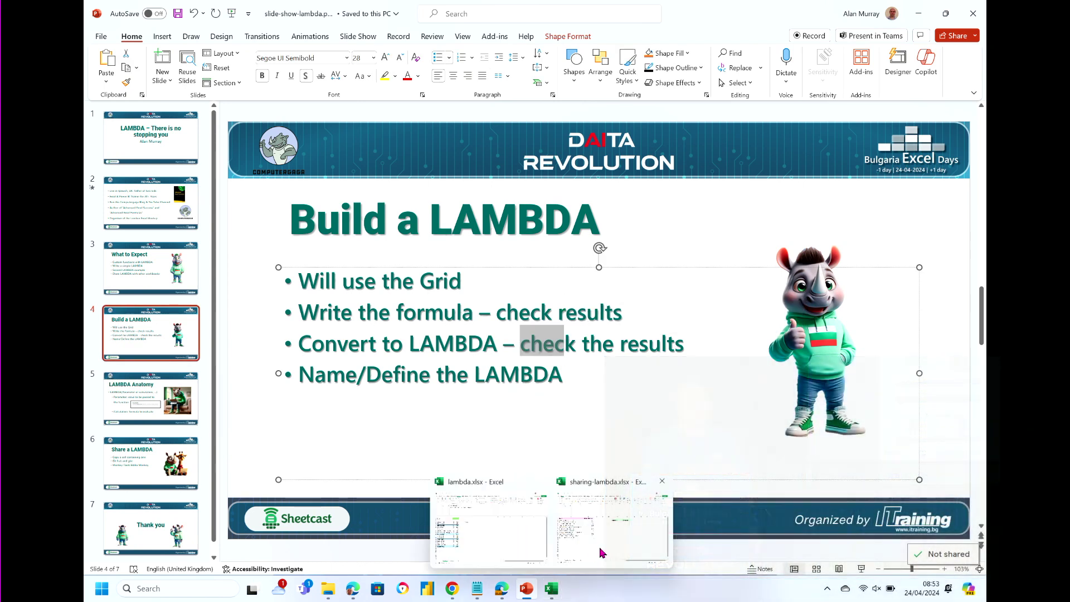
{"action": "left_click", "coordinate": [491, 543]}
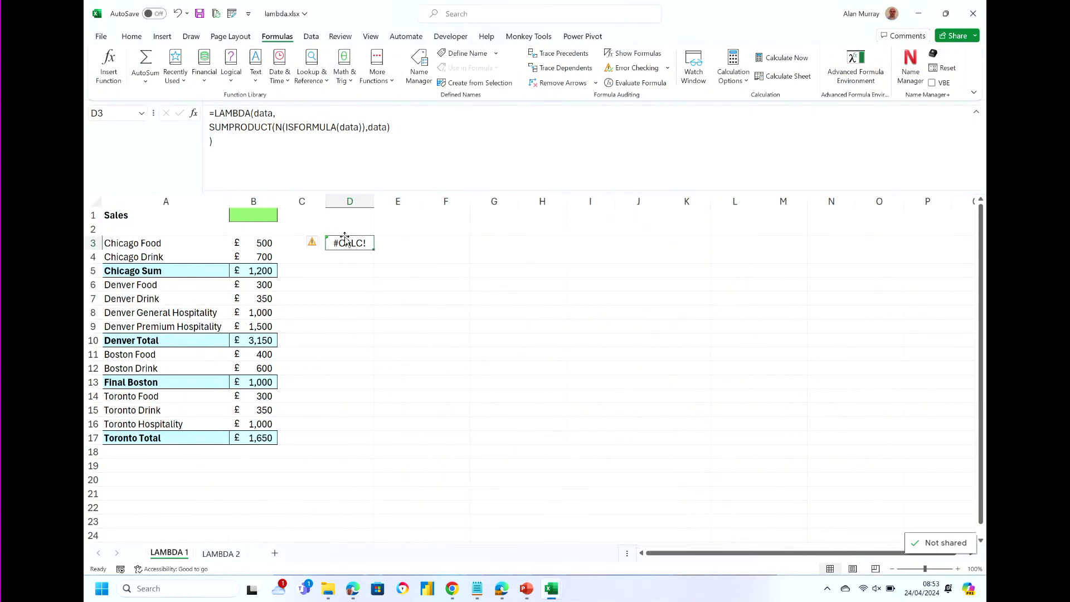
Test the LAMBDA in D3 by appending the argument (B3:B17) after its closing bracket.
{"action": "left_click", "coordinate": [233, 143]}
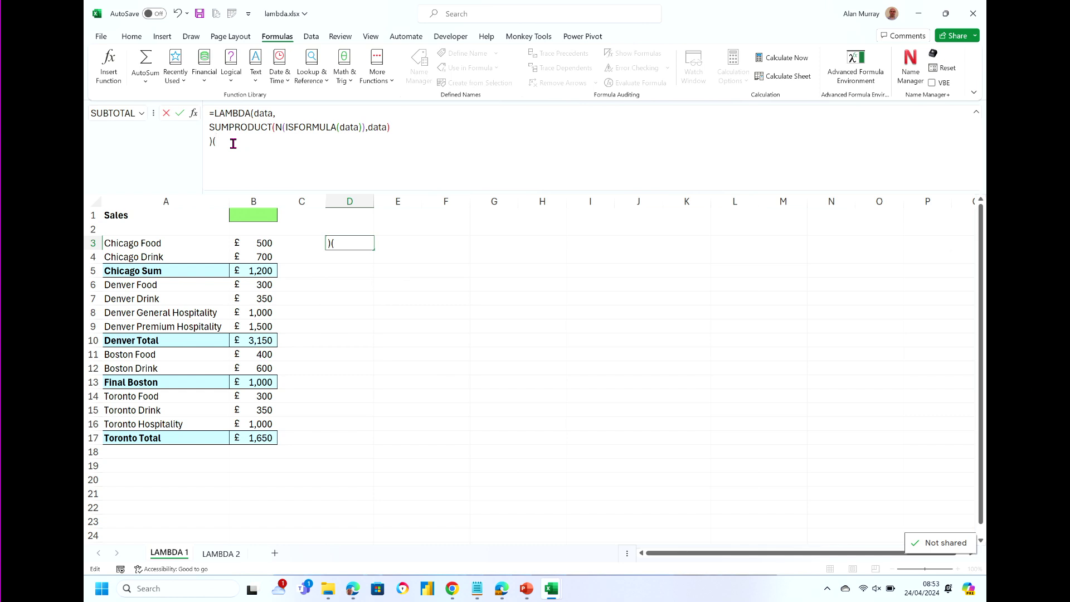
{"action": "type", "text": "("}
{"action": "left_click_drag", "start_coordinate": [239, 243], "coordinate": [242, 435]}
{"action": "type", "text": ")"}
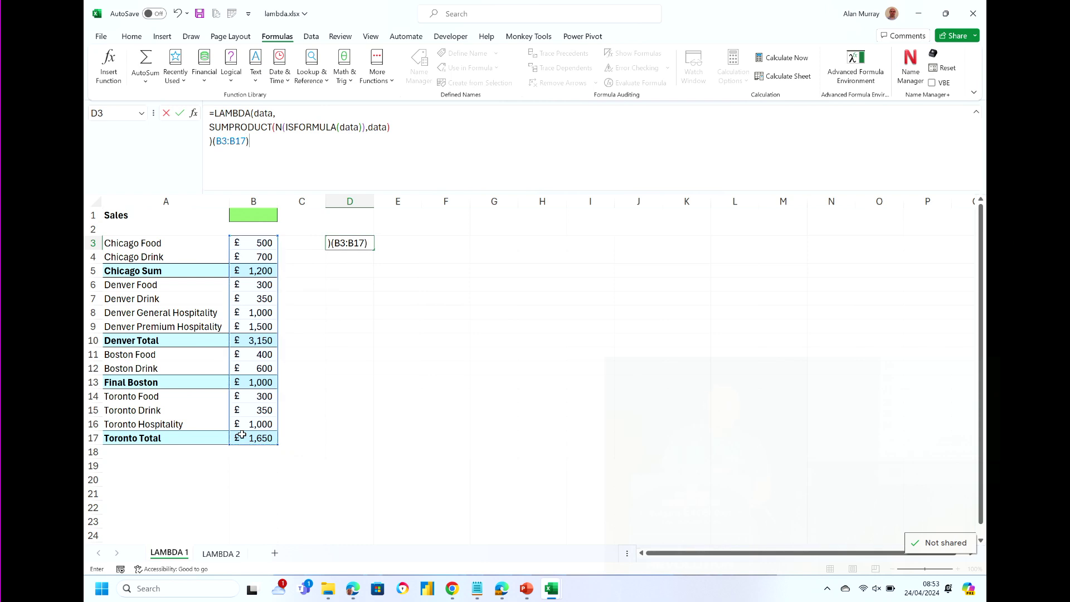
{"action": "key", "text": "Return"}
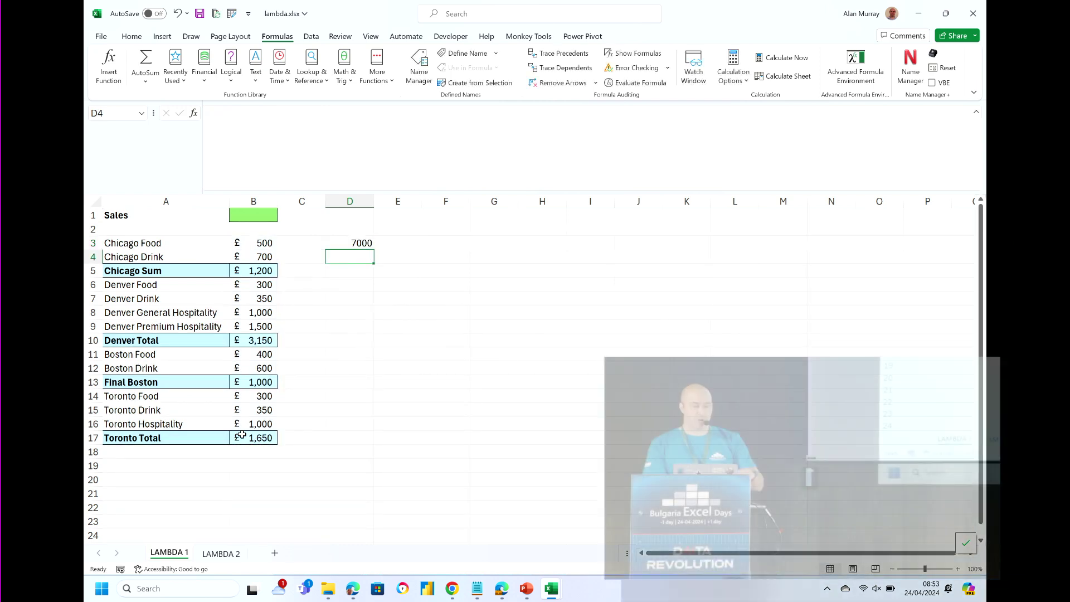
Copy the LAMBDA definition from D3 without the trailing (B3:B17) argument, leaving the cell's formula as it is.
{"action": "left_click", "coordinate": [359, 243]}
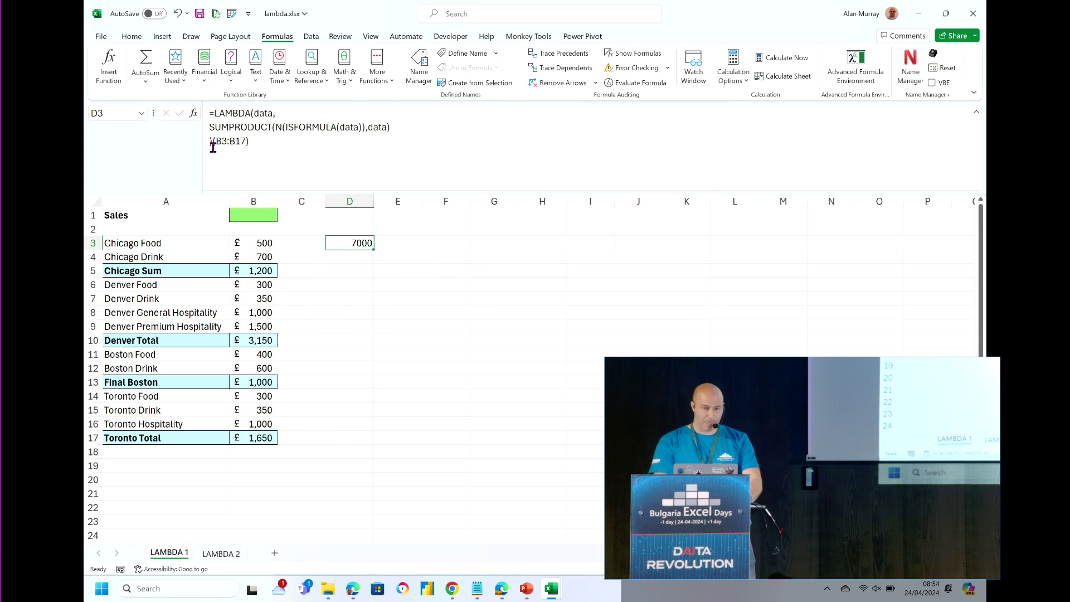
{"action": "left_click_drag", "start_coordinate": [210, 113], "coordinate": [213, 141]}
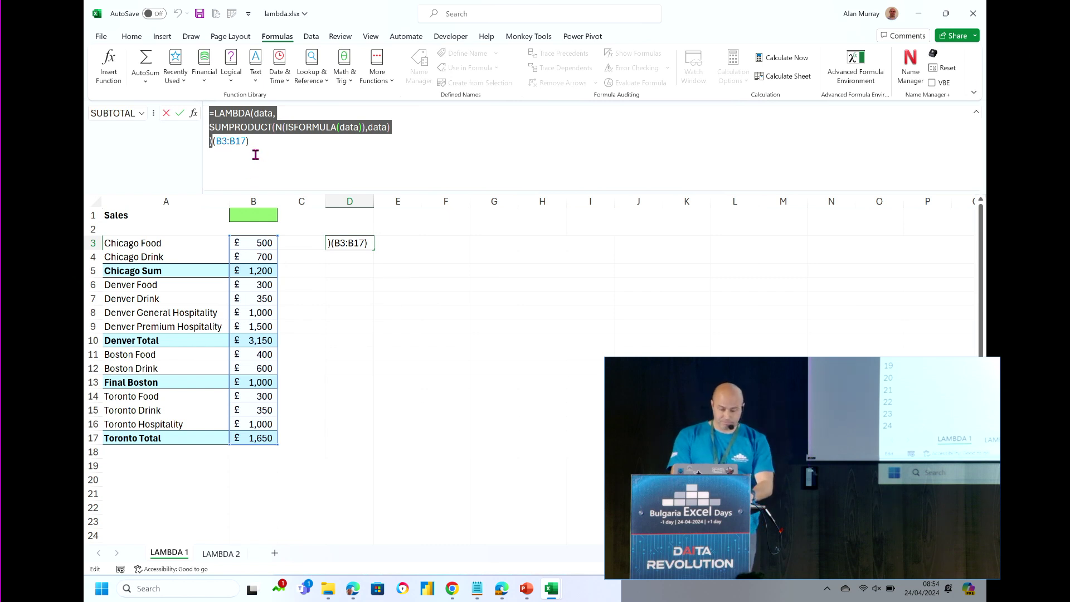
{"action": "key", "text": "Escape"}
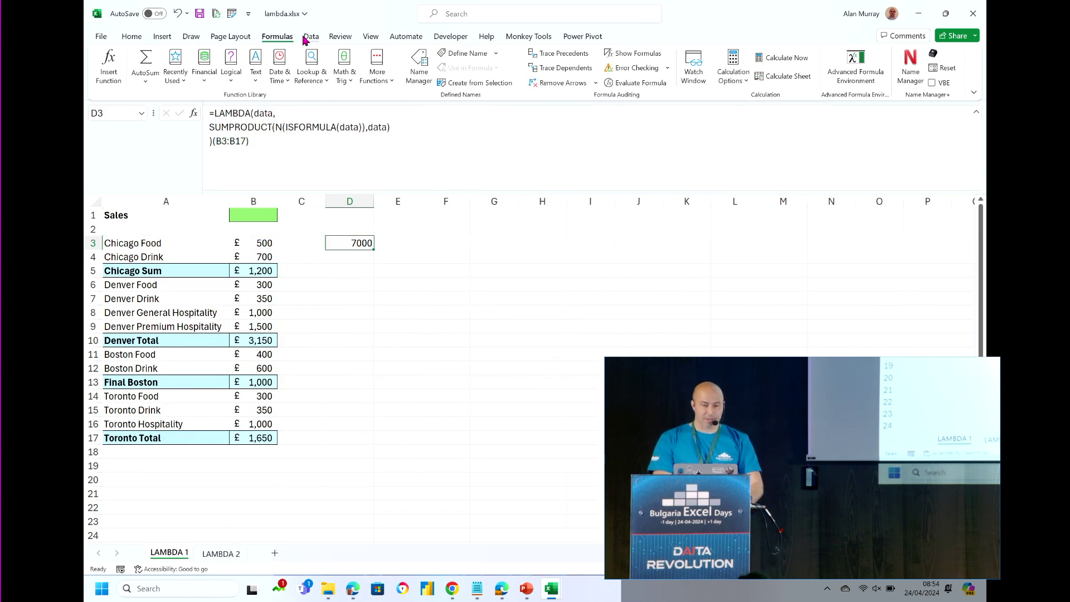
Define a workbook-scoped name SUMFORMULAS that refers to the copied LAMBDA definition.
{"action": "left_click", "coordinate": [457, 54]}
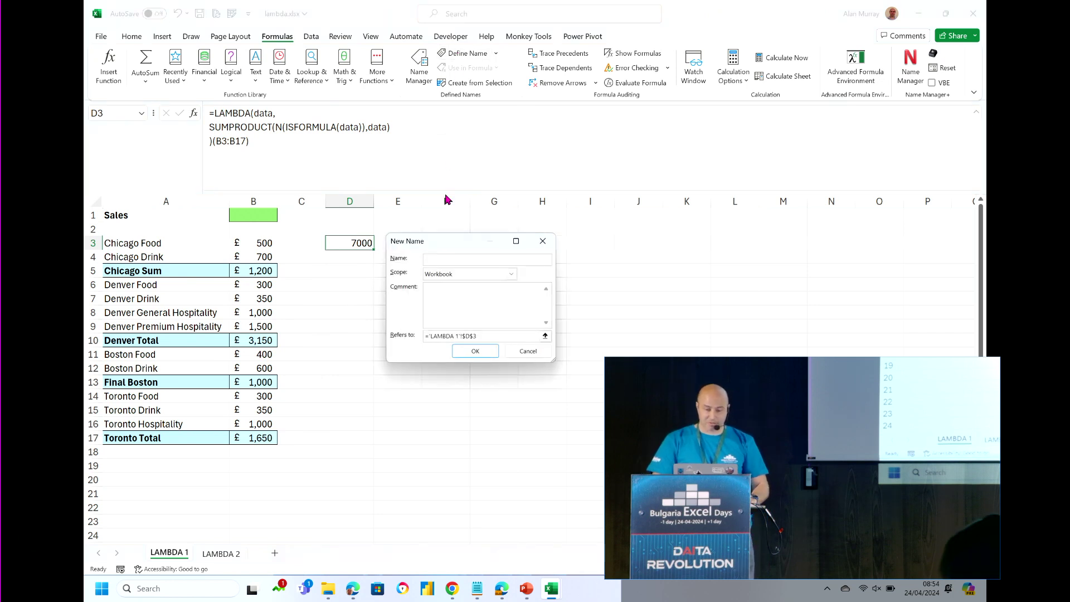
{"action": "left_click_drag", "start_coordinate": [446, 243], "coordinate": [461, 233]}
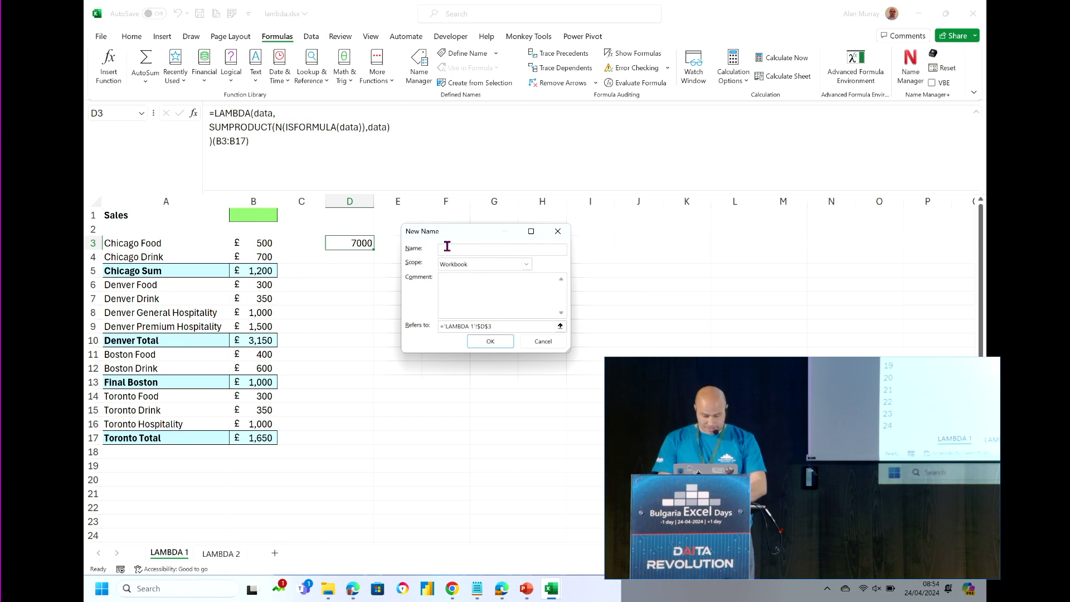
{"action": "type", "text": "SuMFORMULAS"}
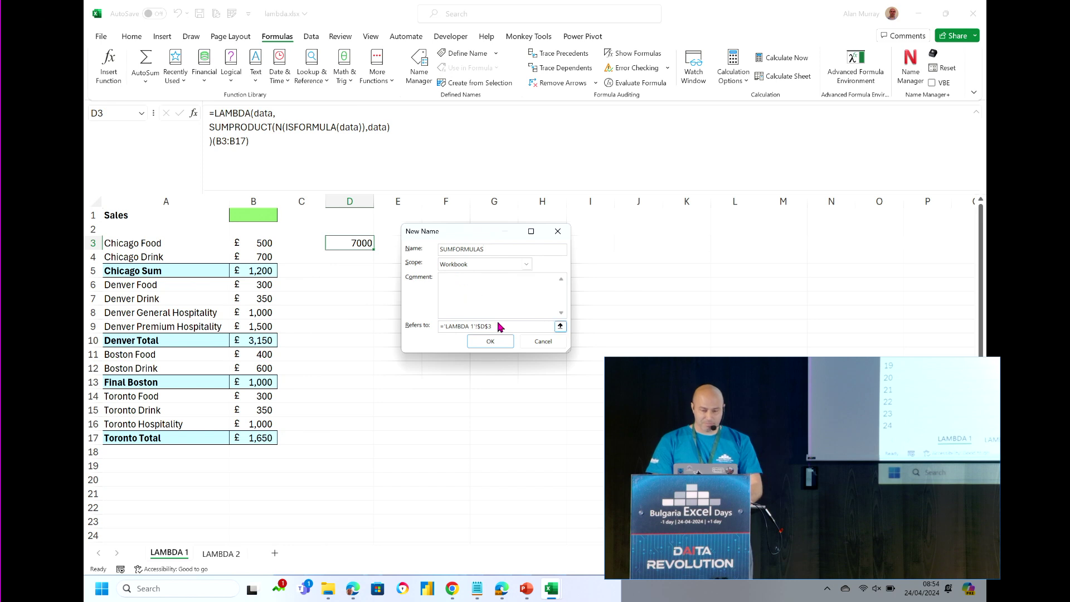
{"action": "left_click_drag", "start_coordinate": [498, 327], "coordinate": [436, 329]}
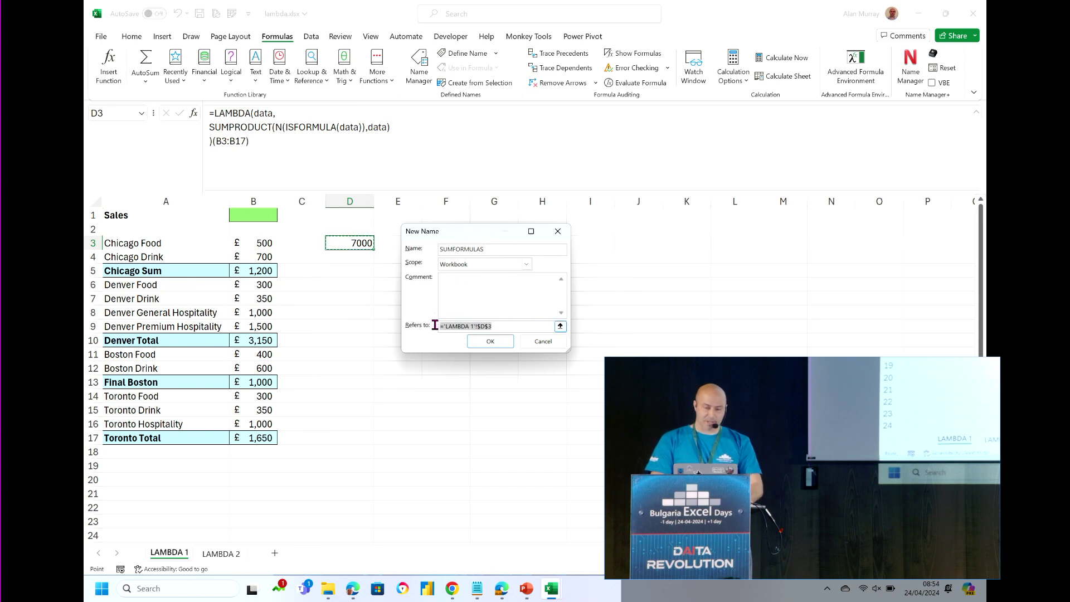
{"action": "key", "text": "ctrl+v"}
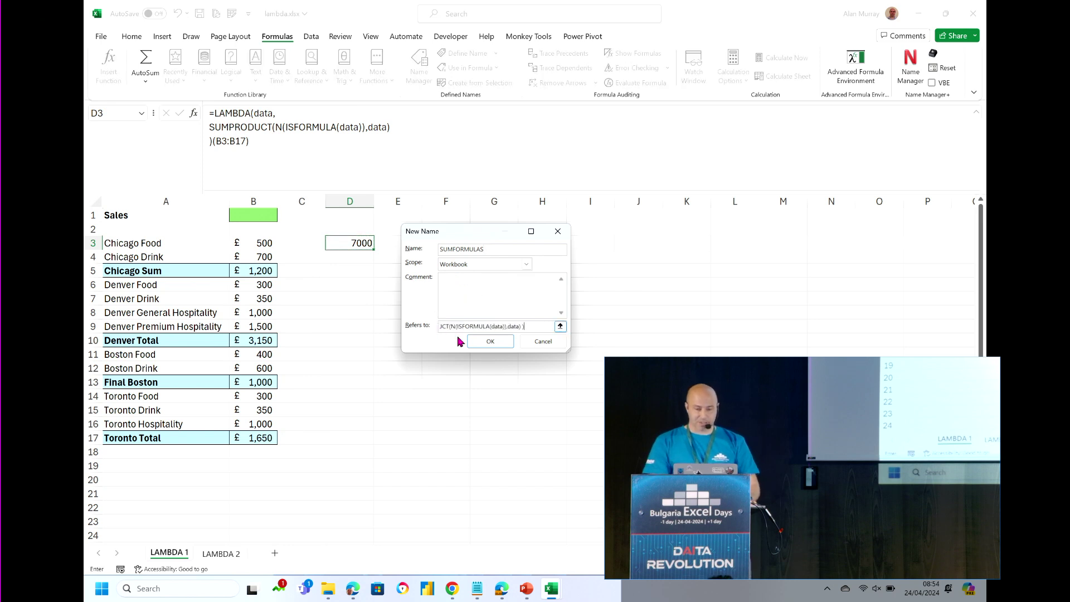
{"action": "left_click", "coordinate": [480, 344]}
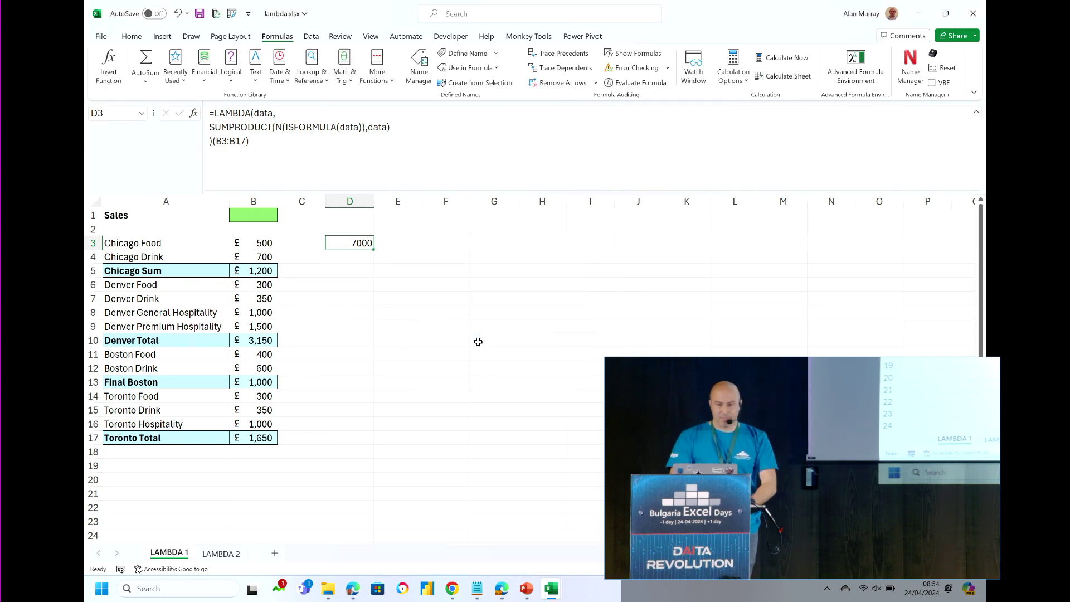
Delete the test formula from D3 and select the green Sales cell B1.
{"action": "key", "text": "Delete"}
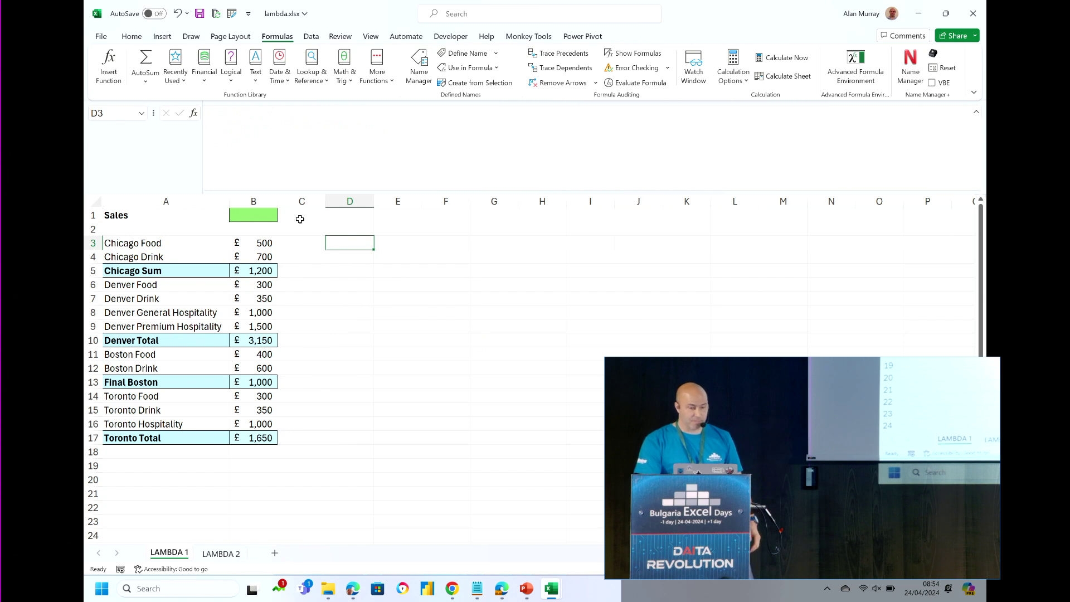
{"action": "left_click", "coordinate": [259, 217]}
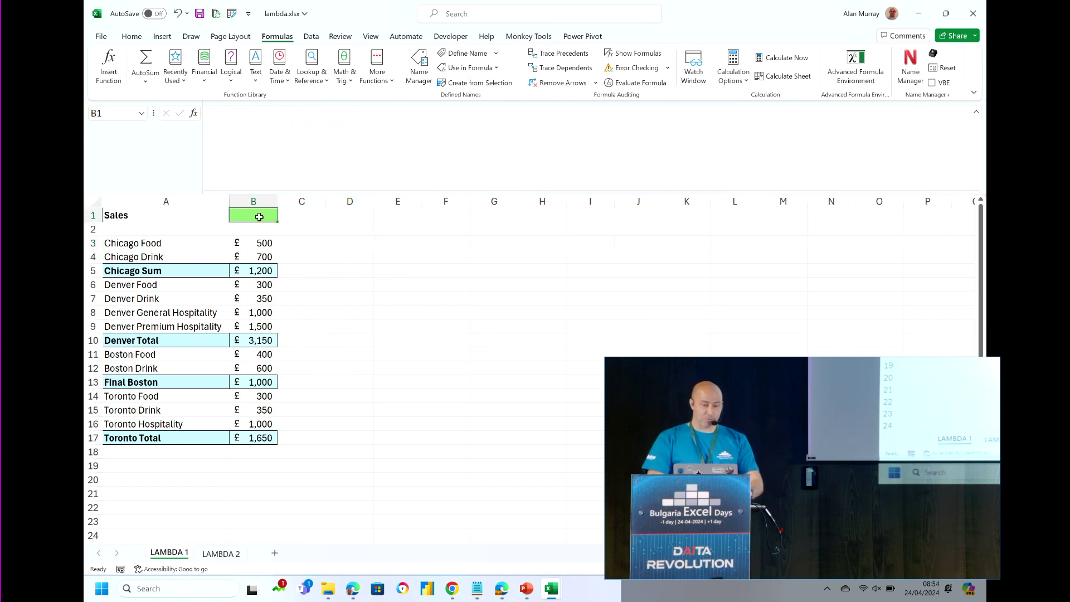
Enter =SUMFORMULAS(B3:B17) in the green Sales cell B1.
{"action": "left_click", "coordinate": [290, 130]}
{"action": "type", "text": "=sum"}
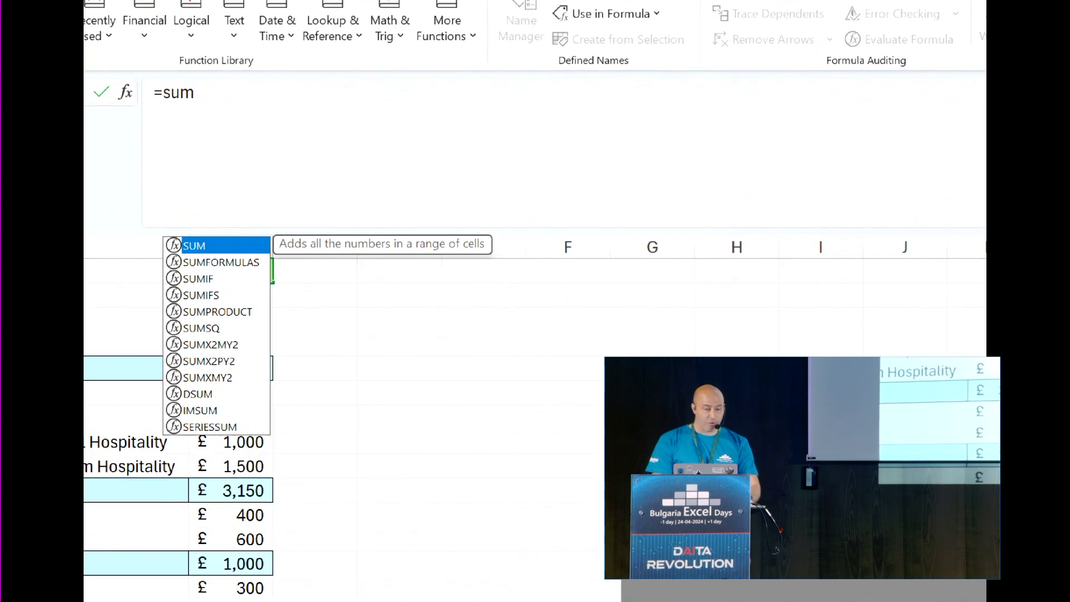
{"action": "mouse_move", "coordinate": [376, 294]}
{"action": "left_mouse_down"}
{"action": "mouse_move", "coordinate": [293, 253]}
{"action": "mouse_move", "coordinate": [298, 268]}
{"action": "mouse_move", "coordinate": [308, 245]}
{"action": "left_mouse_up"}
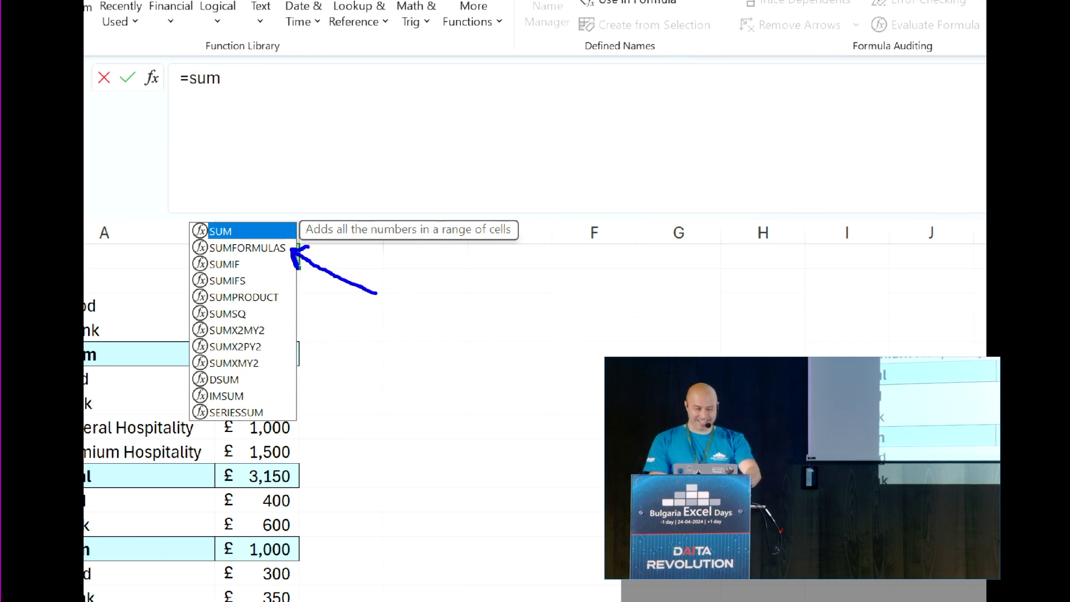
{"action": "key", "text": "Down"}
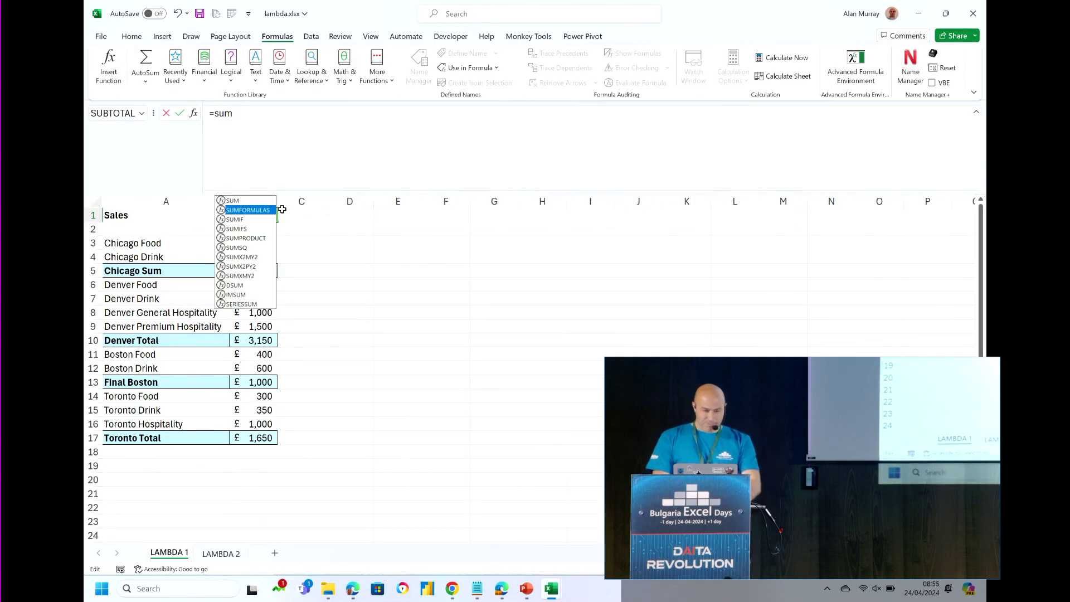
{"action": "key", "text": "Tab"}
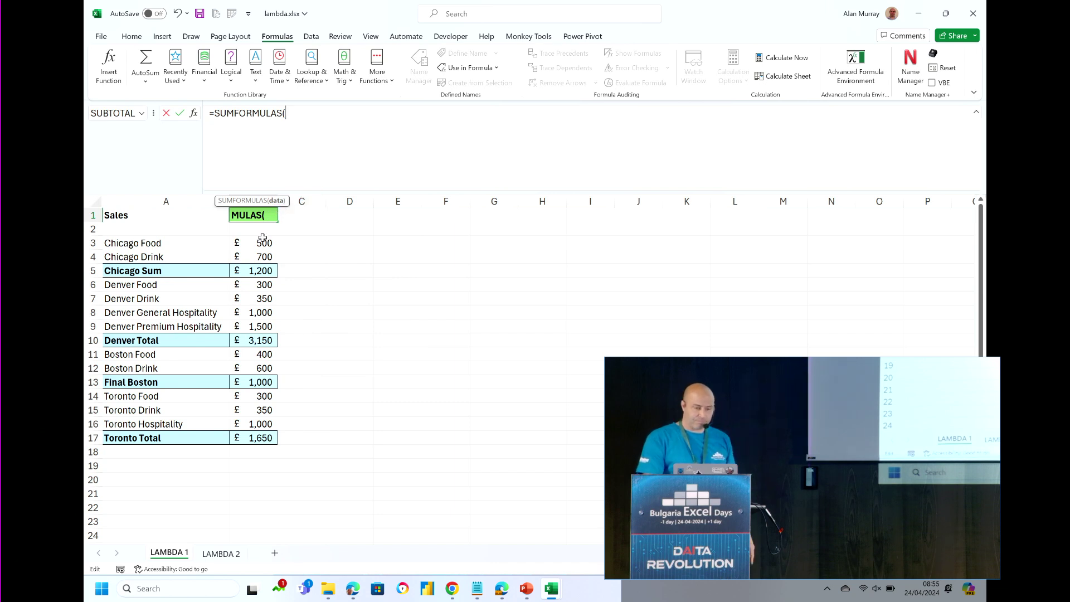
{"action": "left_click_drag", "start_coordinate": [261, 243], "coordinate": [252, 438]}
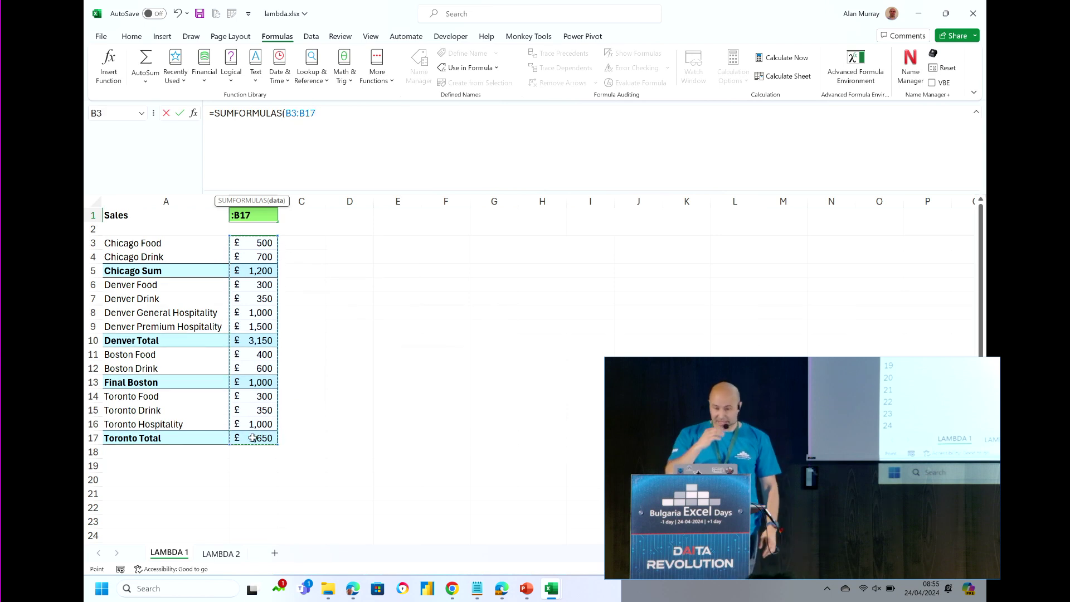
{"action": "type", "text": ")"}
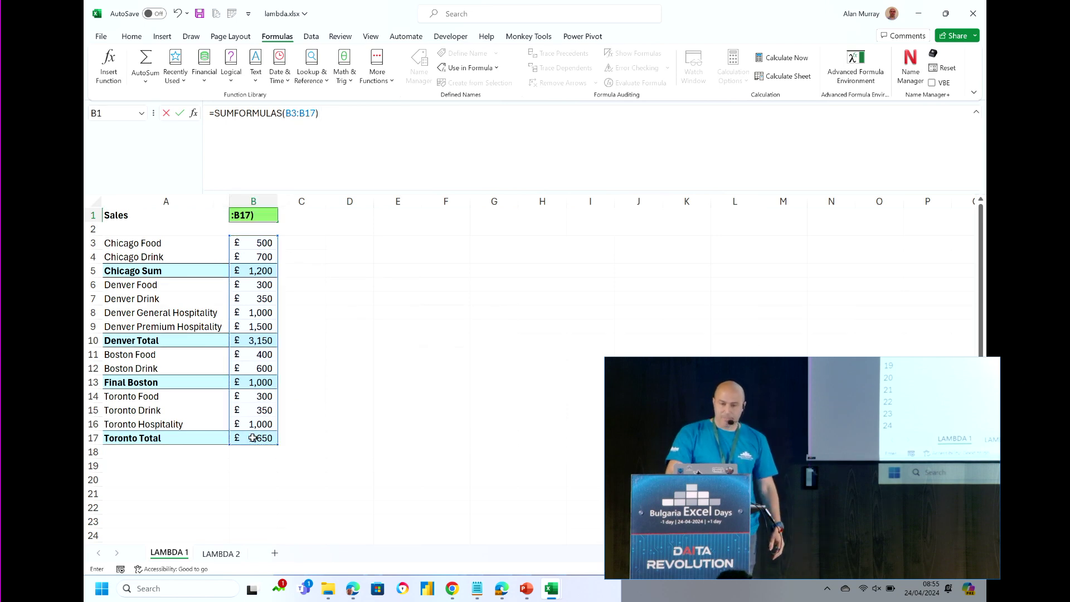
{"action": "key", "text": "Return"}
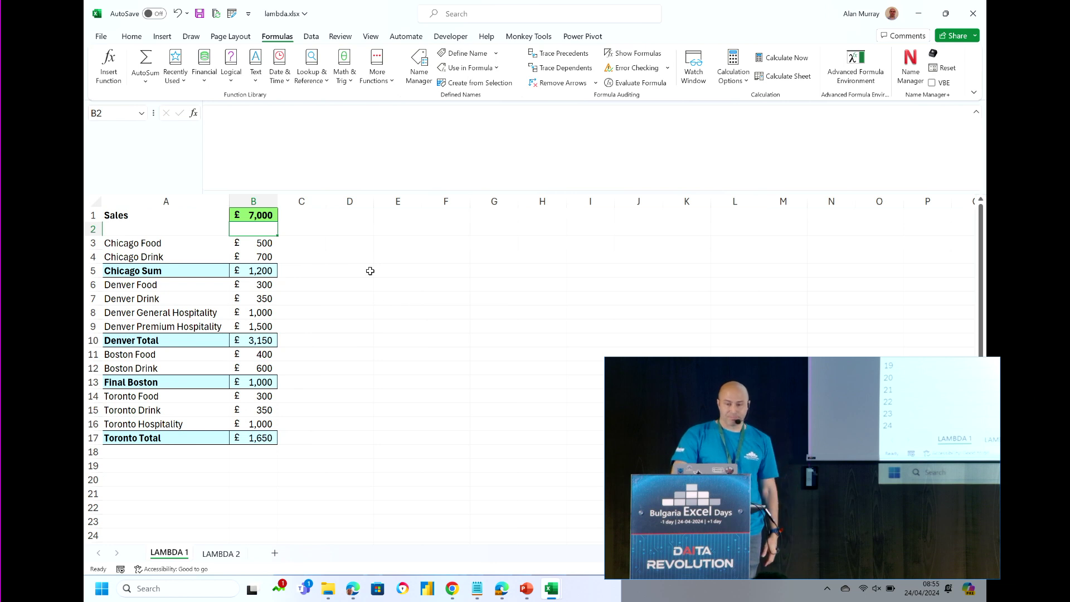
{"action": "left_click", "coordinate": [262, 215]}
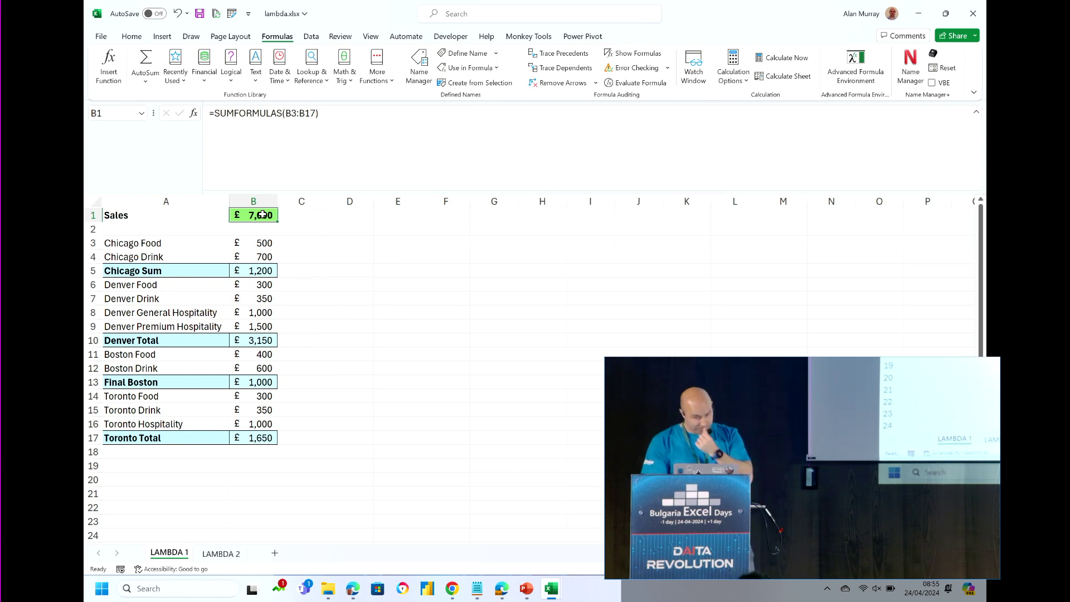
{"action": "left_click", "coordinate": [294, 239]}
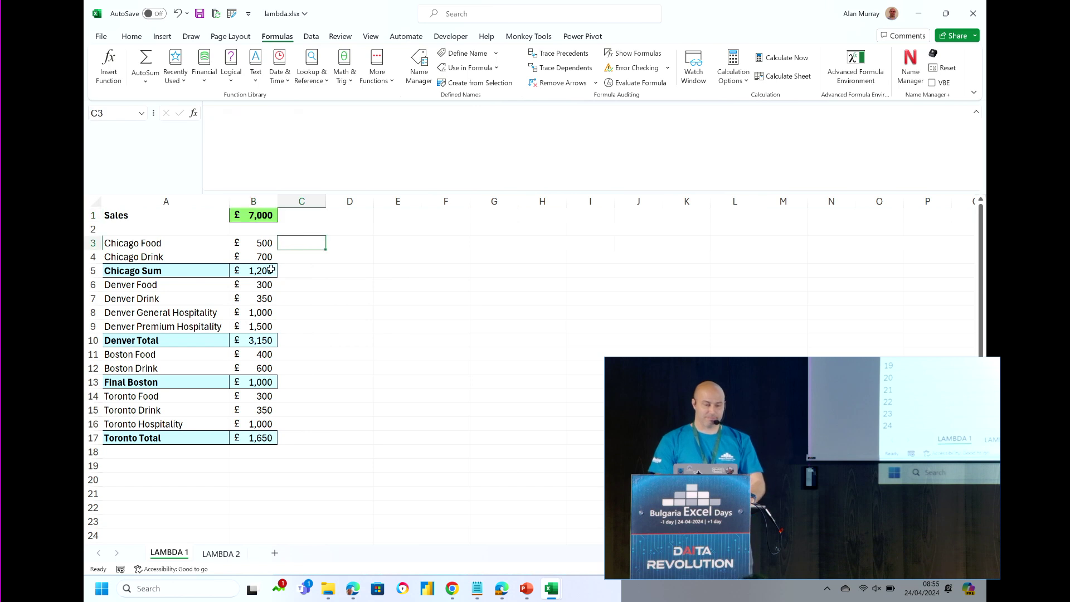
{"action": "left_click", "coordinate": [261, 218]}
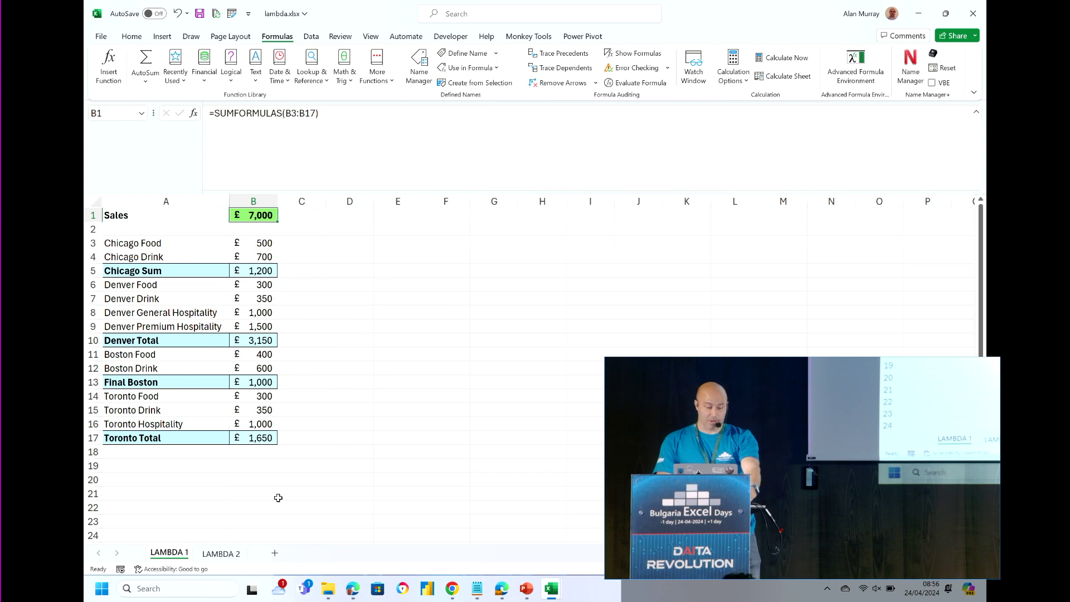
{"action": "left_click", "coordinate": [234, 555]}
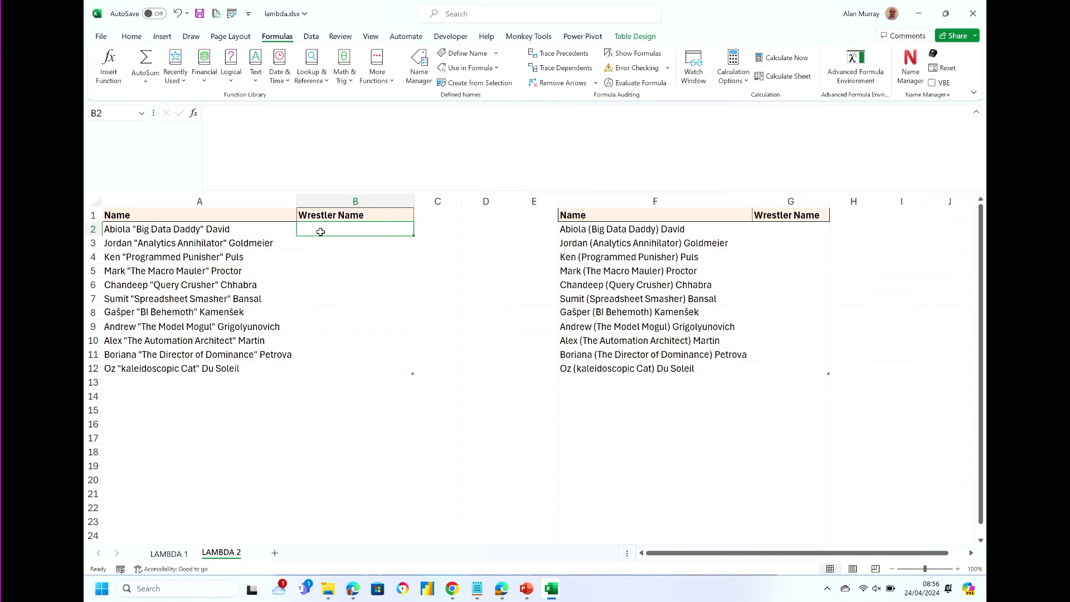
{"action": "type", "text": "=t"}
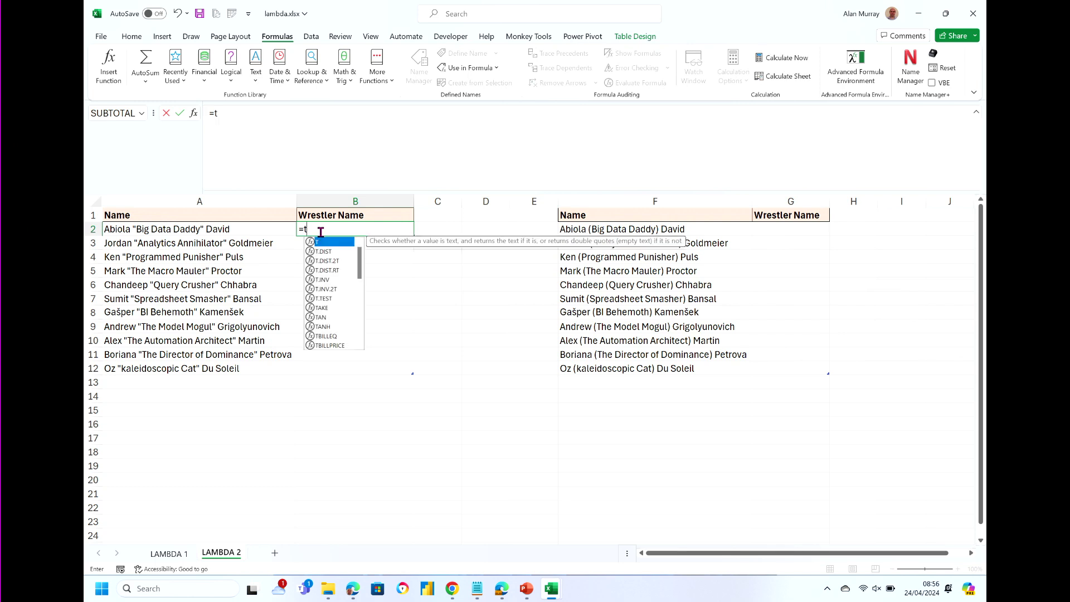
{"action": "type", "text": "ext"}
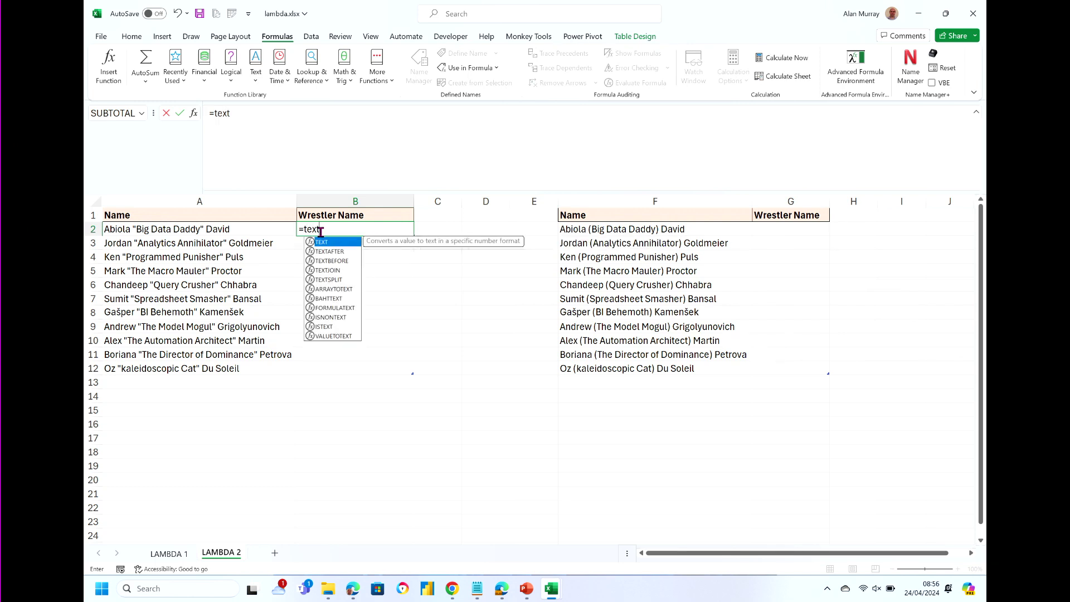
{"action": "key", "text": "Down"}
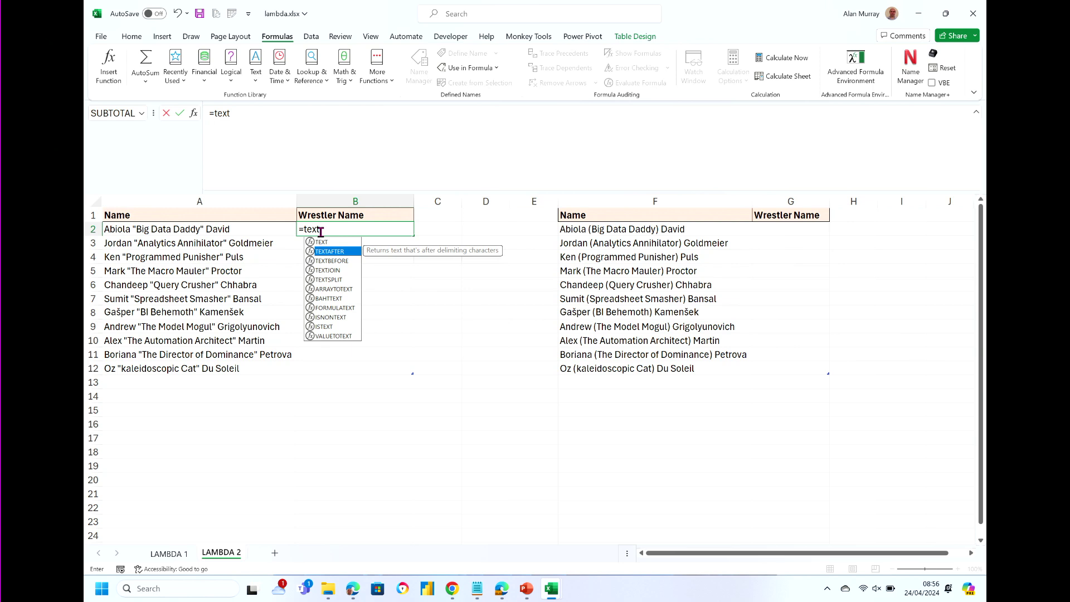
{"action": "key", "text": "Tab"}
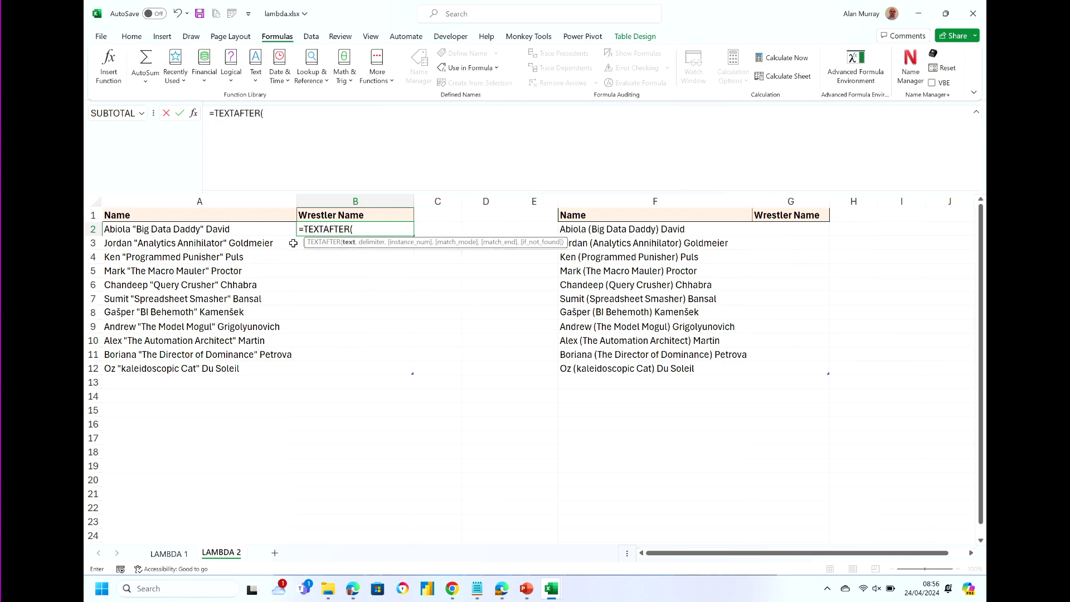
{"action": "left_click", "coordinate": [245, 231]}
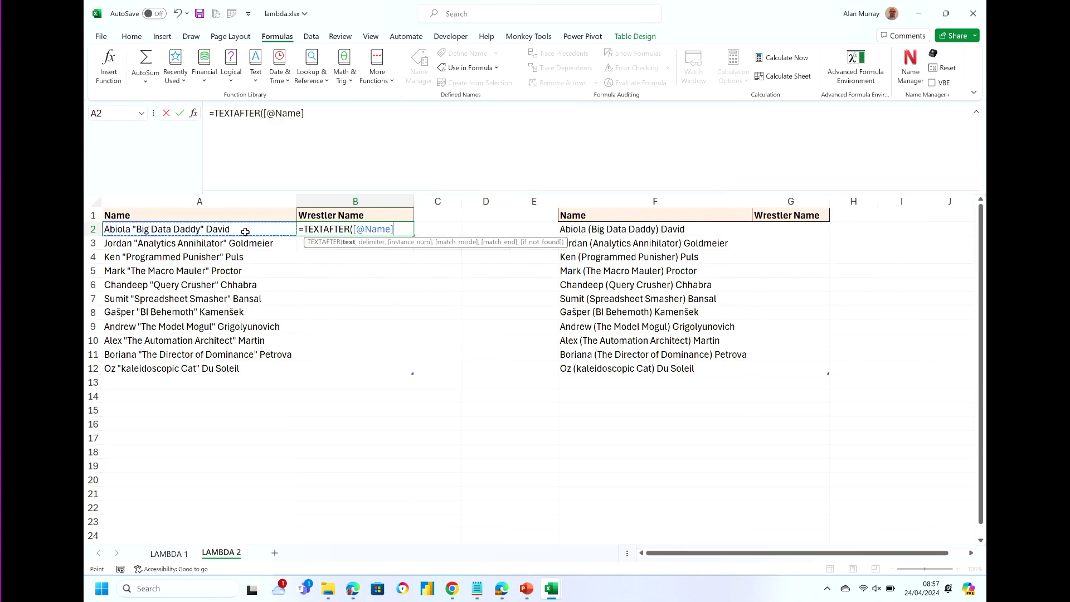
{"action": "type", "text": ","}
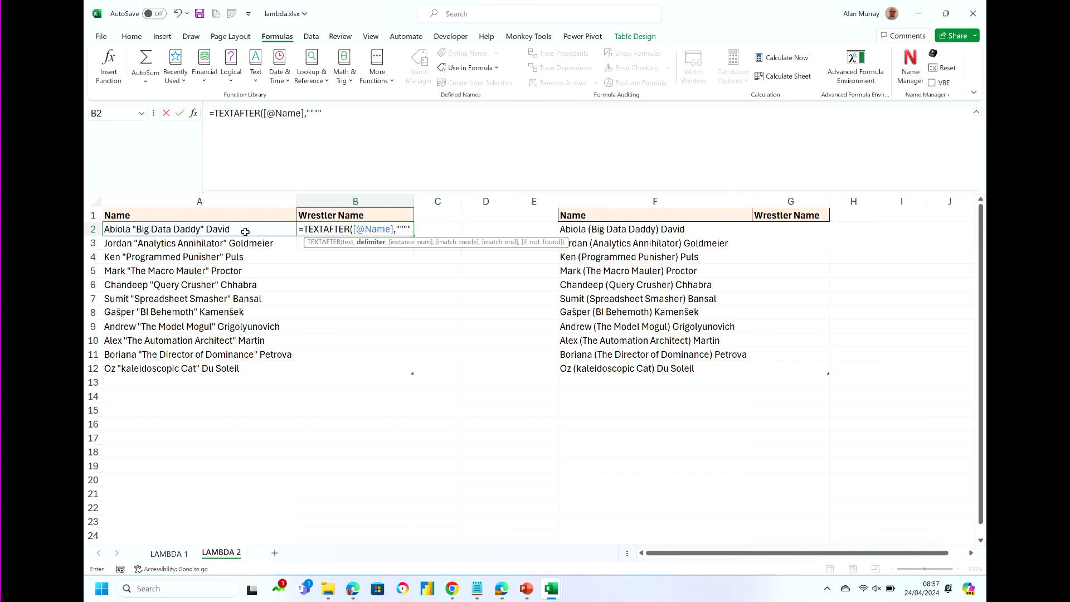
{"action": "type", "text": "\"\"\"\")"}
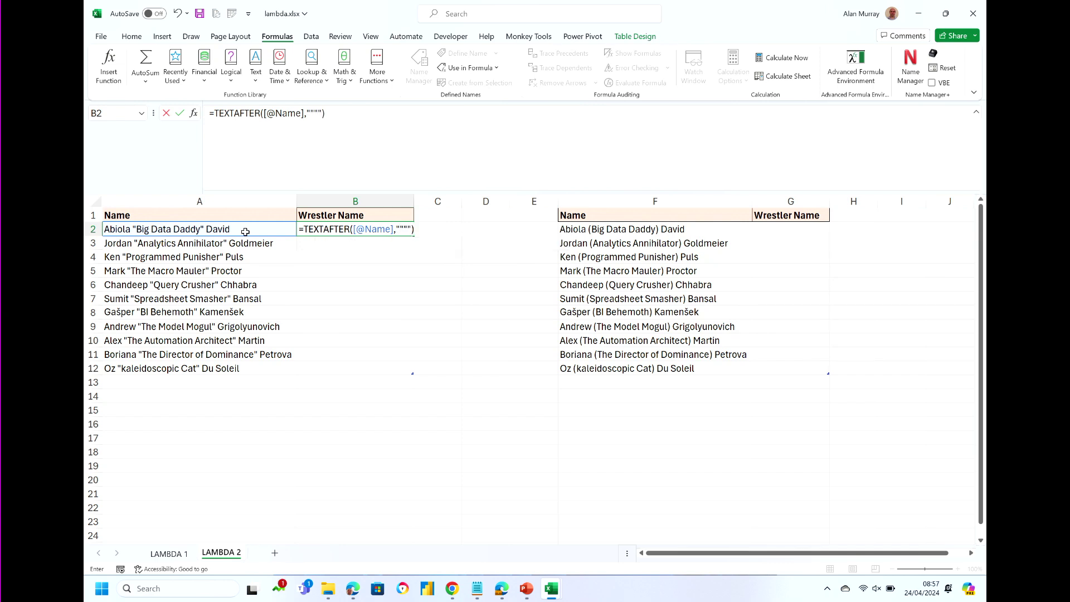
{"action": "key", "text": "Return"}
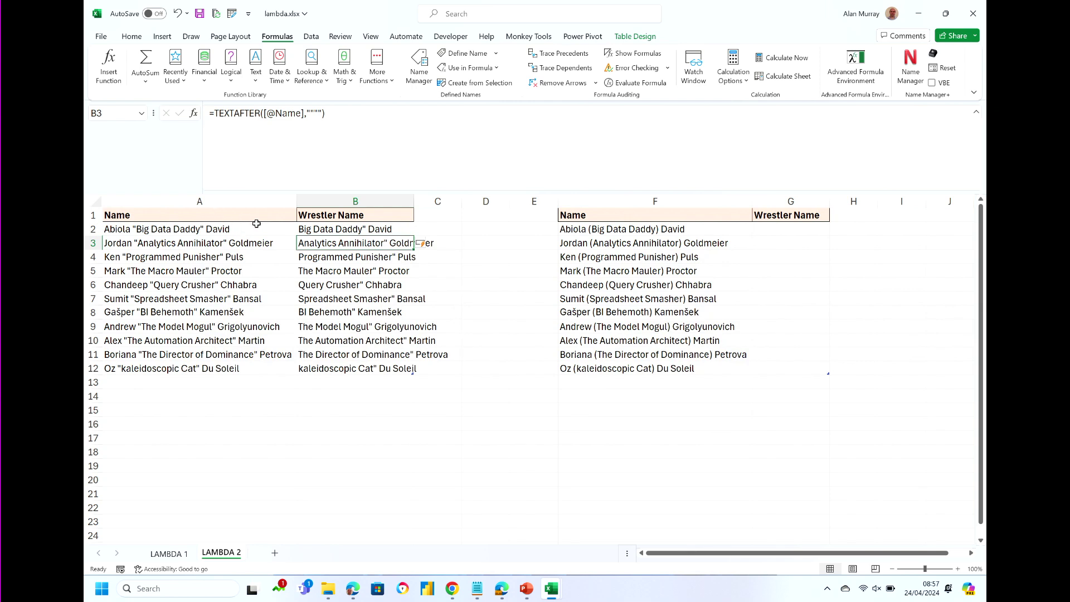
Wrap the TEXTAFTER formula in B2 in TEXTBEFORE with the delimiter """" and reselect B2.
{"action": "left_click", "coordinate": [321, 230]}
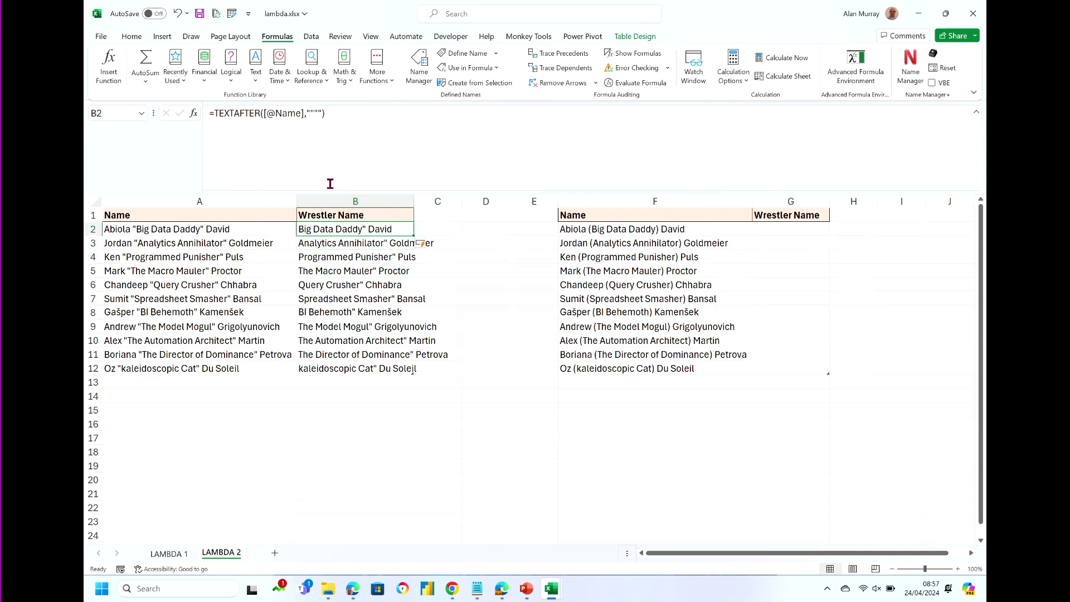
{"action": "left_click", "coordinate": [215, 112]}
{"action": "type", "text": "xtb"}
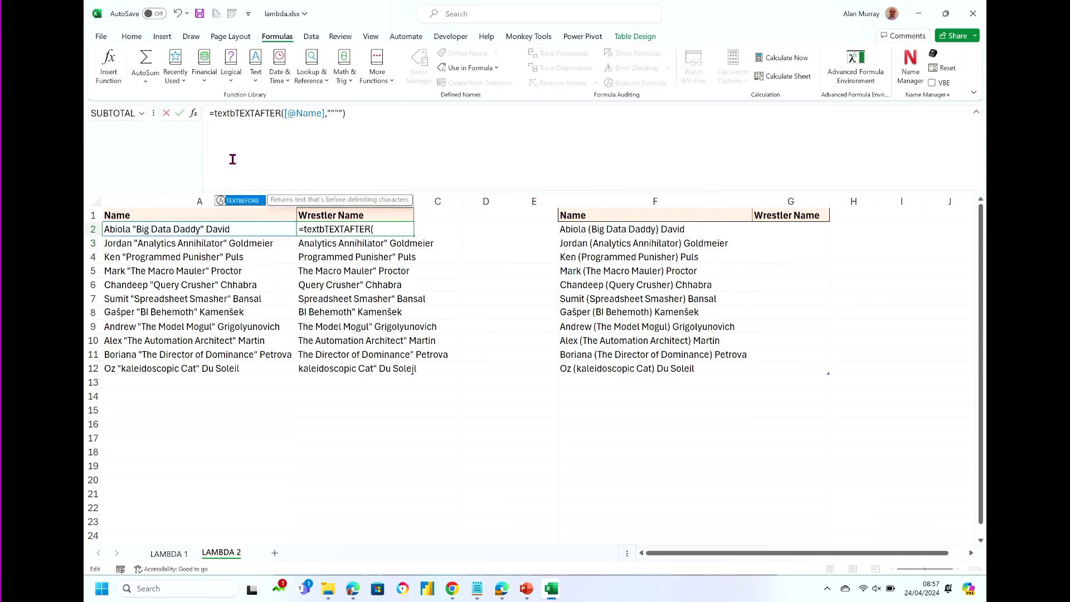
{"action": "key", "text": "Tab"}
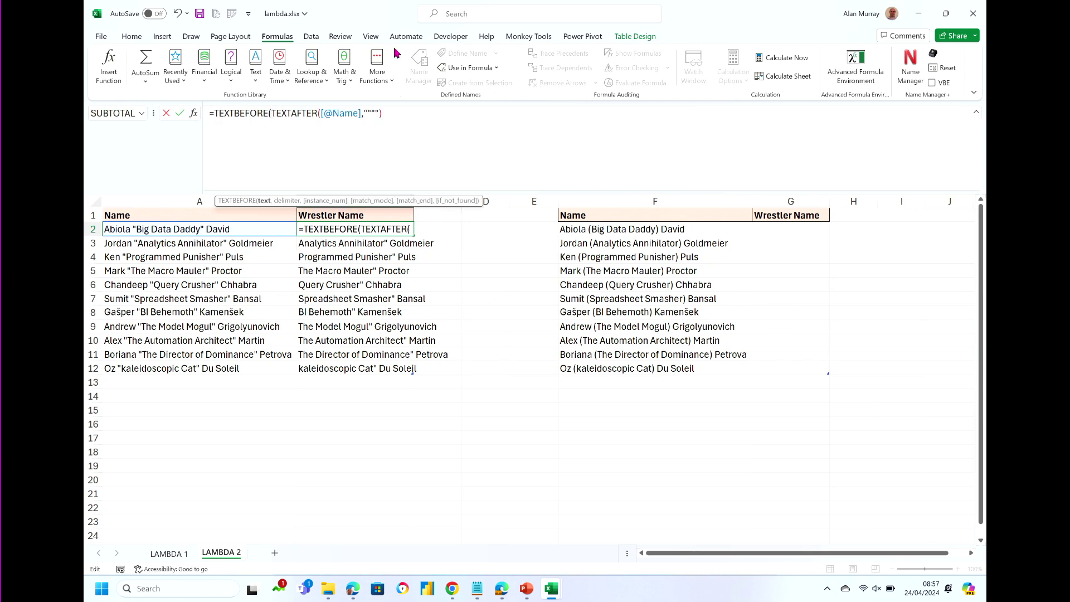
{"action": "key", "text": "End"}
{"action": "type", "text": ",\"\"\"\")"}
{"action": "key", "text": "Return"}
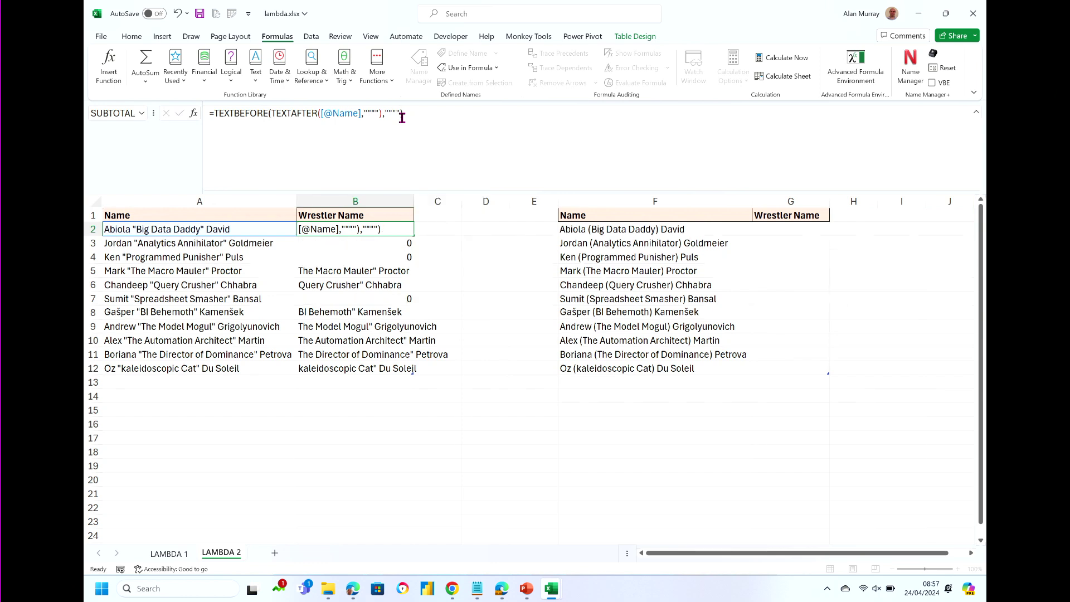
{"action": "left_click", "coordinate": [384, 230]}
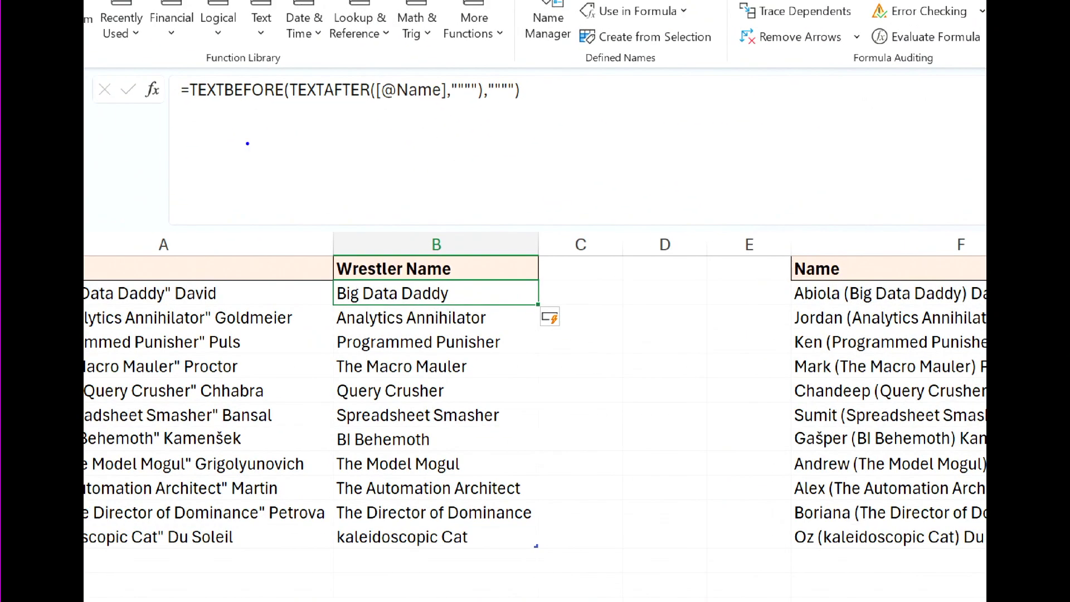
{"action": "mouse_move", "coordinate": [389, 171]}
{"action": "left_mouse_down"}
{"action": "mouse_move", "coordinate": [409, 109]}
{"action": "mouse_move", "coordinate": [417, 121]}
{"action": "left_mouse_up"}
{"action": "mouse_move", "coordinate": [481, 157]}
{"action": "left_mouse_down"}
{"action": "mouse_move", "coordinate": [463, 111]}
{"action": "mouse_move", "coordinate": [459, 121]}
{"action": "left_mouse_up"}
{"action": "mouse_move", "coordinate": [518, 165]}
{"action": "left_mouse_down"}
{"action": "mouse_move", "coordinate": [504, 116]}
{"action": "mouse_move", "coordinate": [525, 122]}
{"action": "left_mouse_up"}
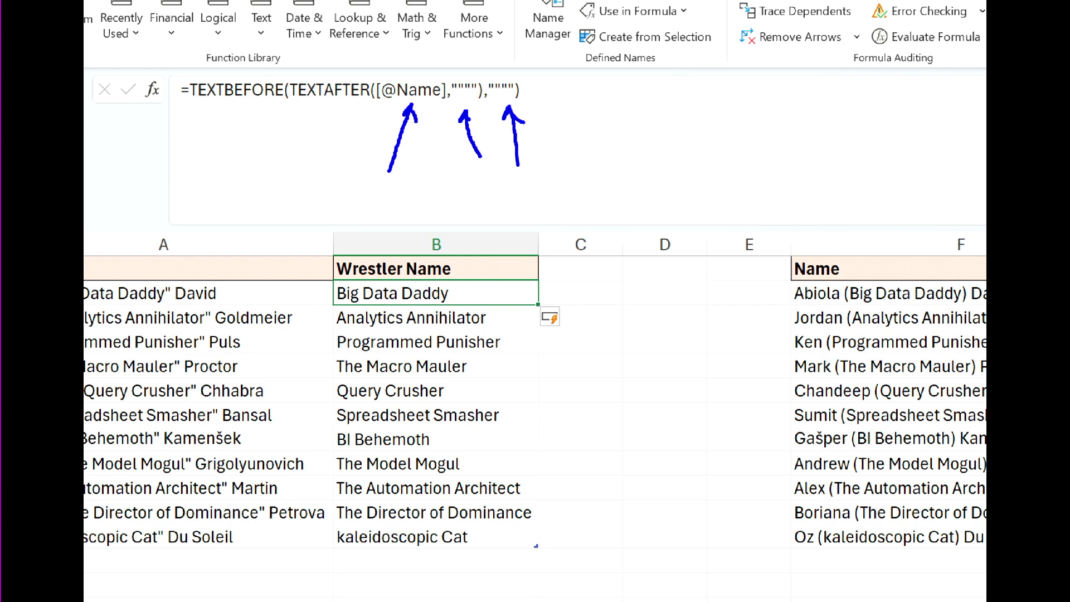
{"action": "key", "text": "Escape"}
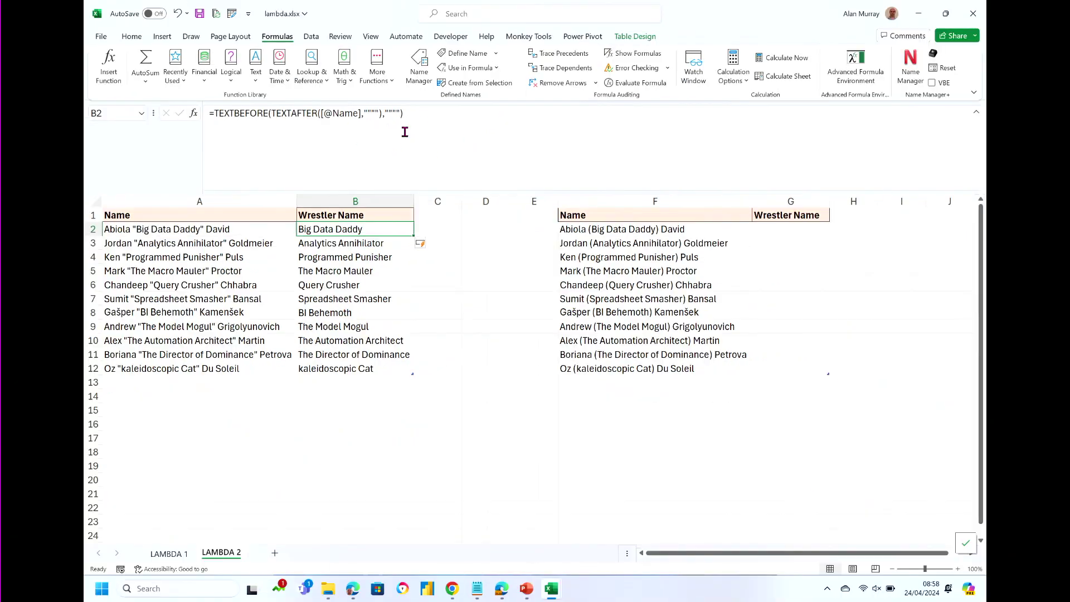
Insert a LAMBDA opening before TEXTBEFORE in B2's formula, declaring the parameters data, del1 and del2 on a new line.
{"action": "left_click", "coordinate": [217, 109]}
{"action": "type", "text": "lam"}
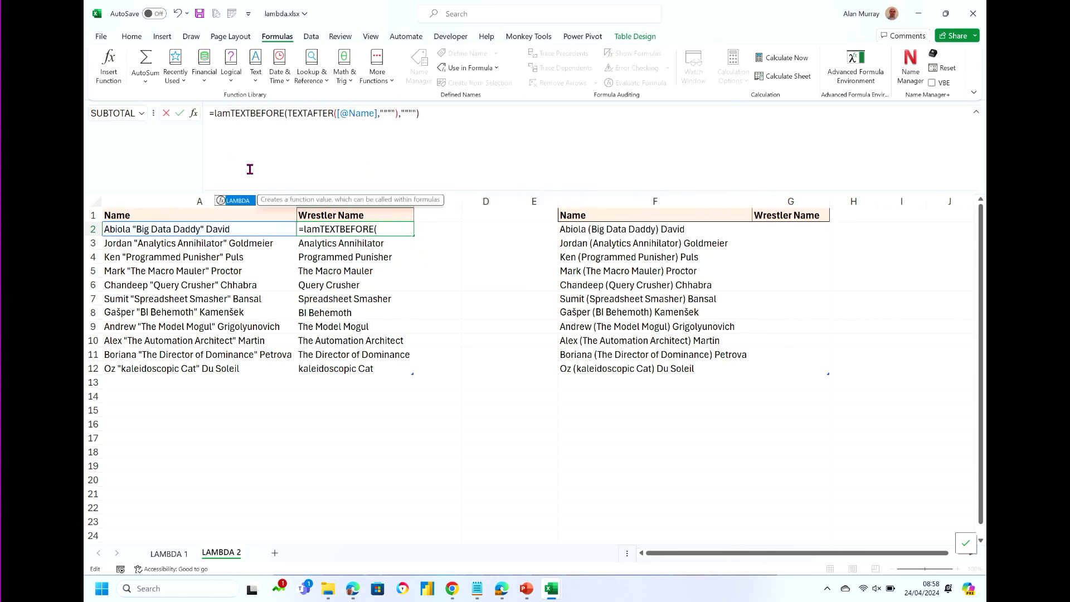
{"action": "key", "text": "Tab"}
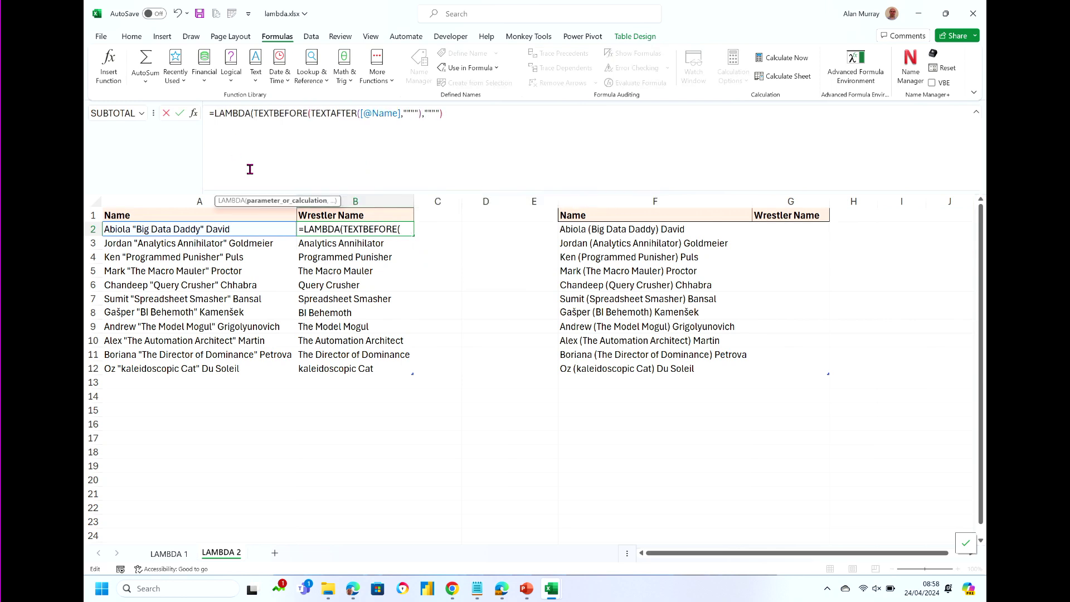
{"action": "key", "text": "alt+Return"}
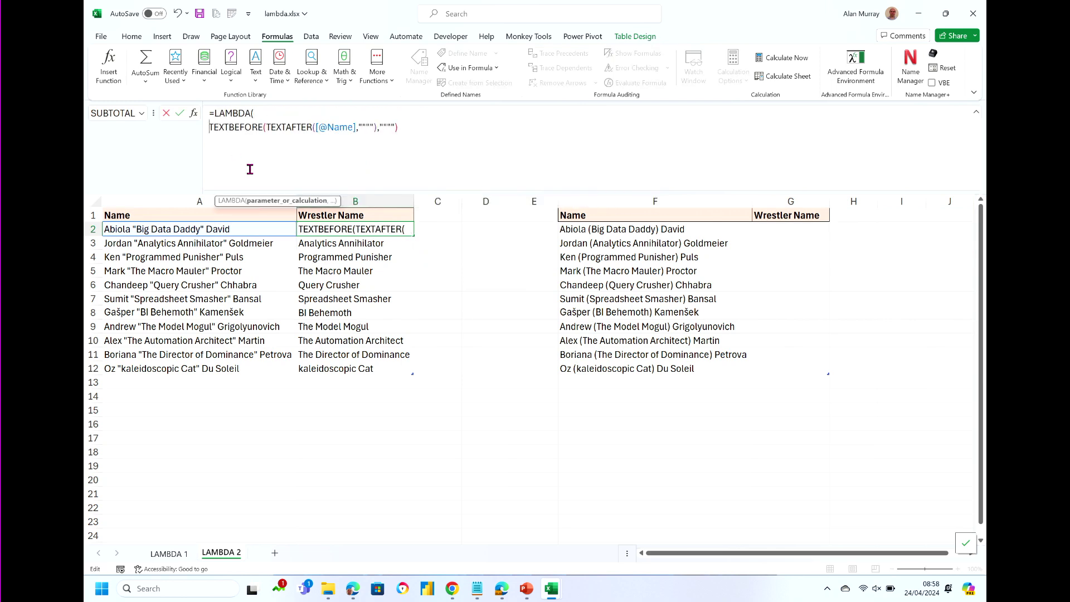
{"action": "type", "text": "data"}
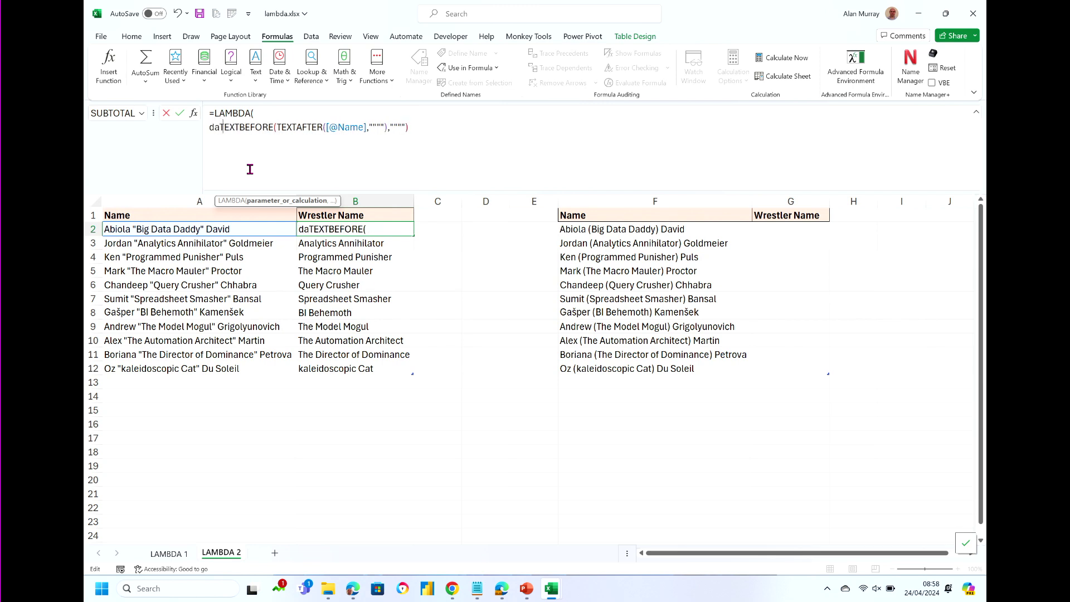
{"action": "type", "text": ","}
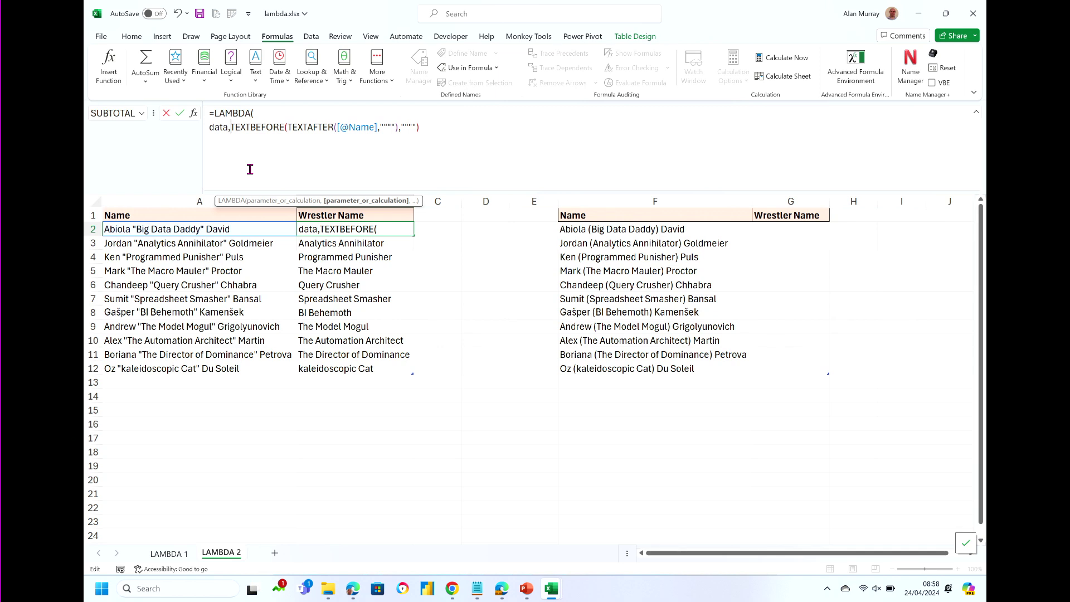
{"action": "type", "text": "de"}
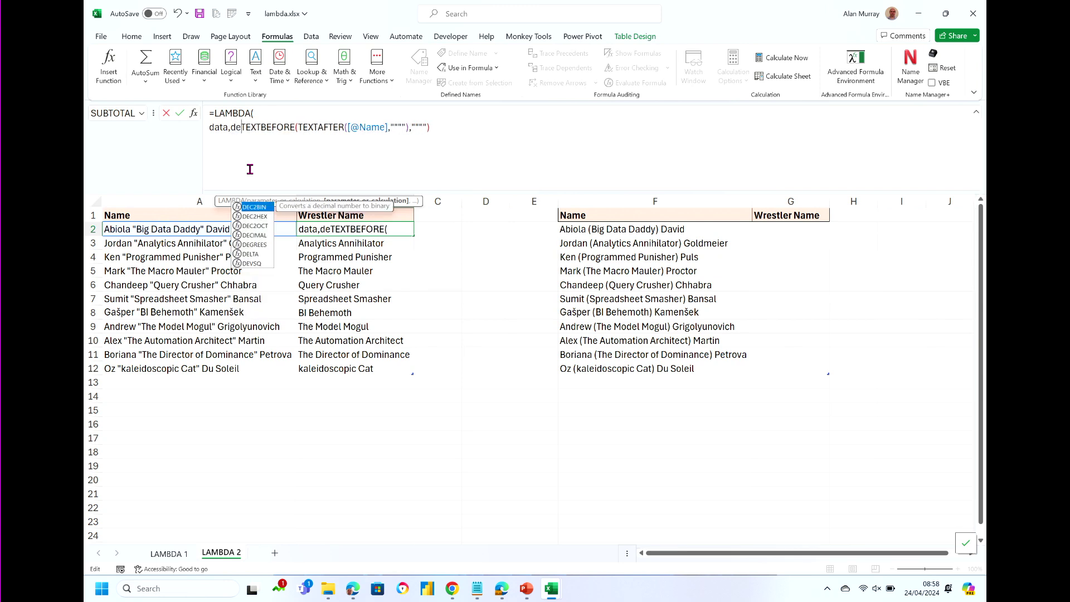
{"action": "type", "text": "l1,"}
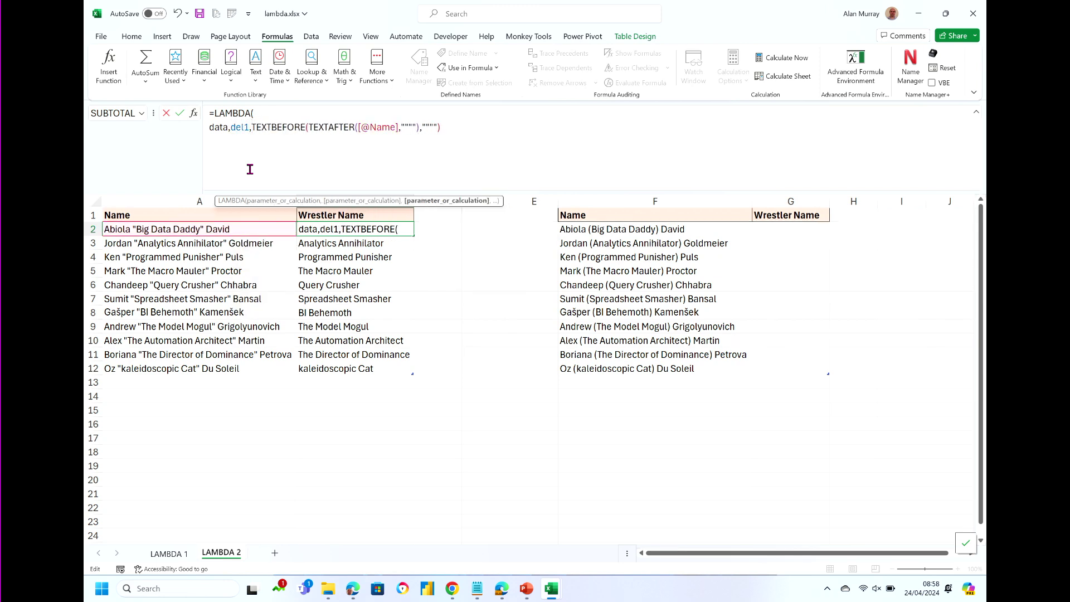
{"action": "type", "text": "del"}
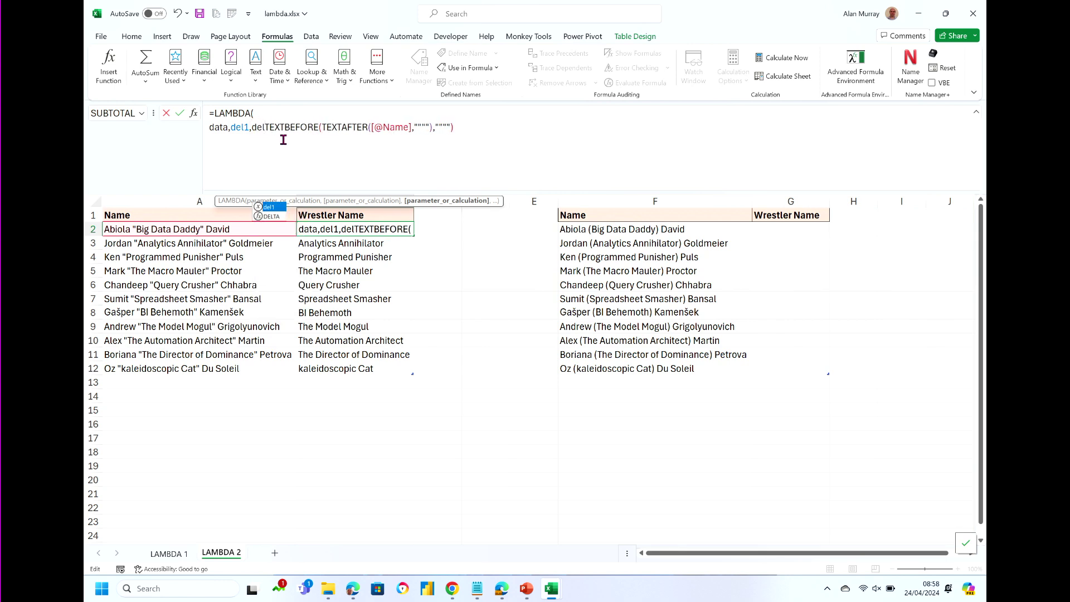
{"action": "type", "text": "2,"}
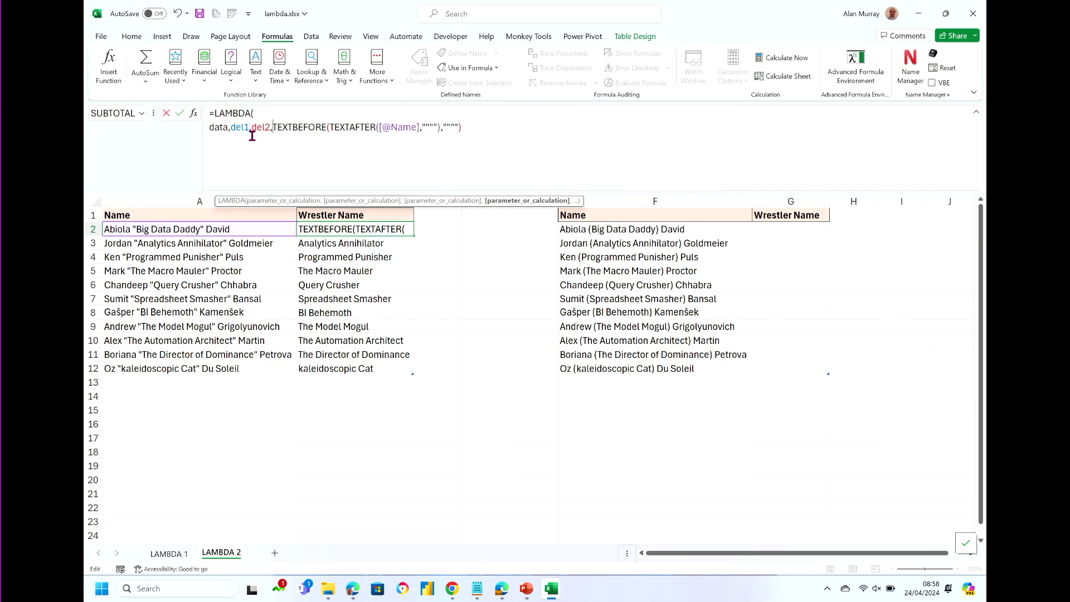
Put TEXTBEFORE on its own line in B2's formula and rename the parameters del1 and del2 to char1 and char2.
{"action": "key", "text": "alt+Return"}
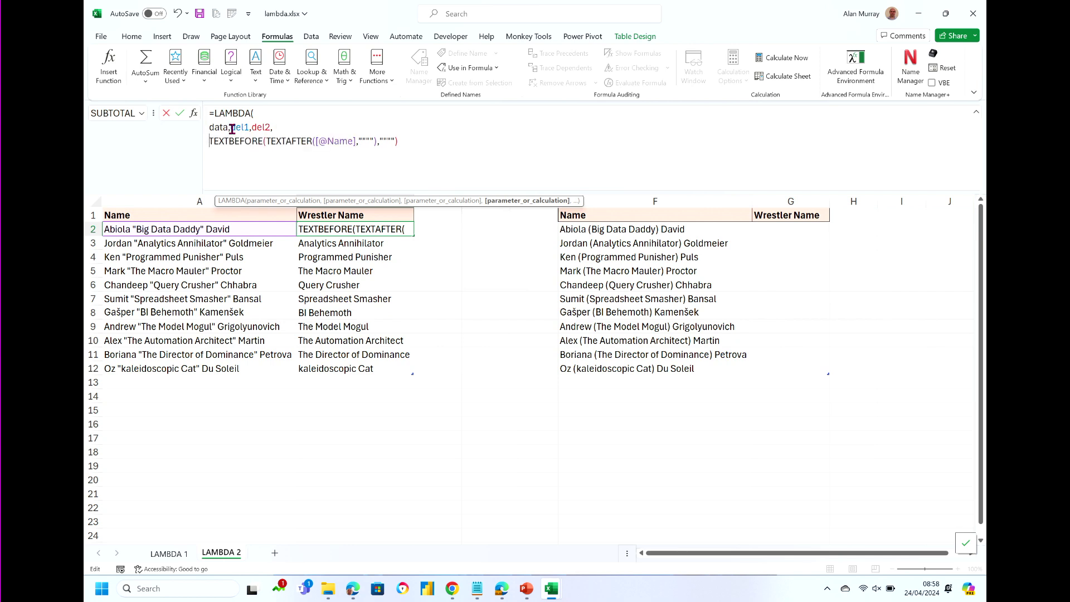
{"action": "left_click_drag", "start_coordinate": [231, 128], "coordinate": [250, 128]}
{"action": "type", "text": "char"}
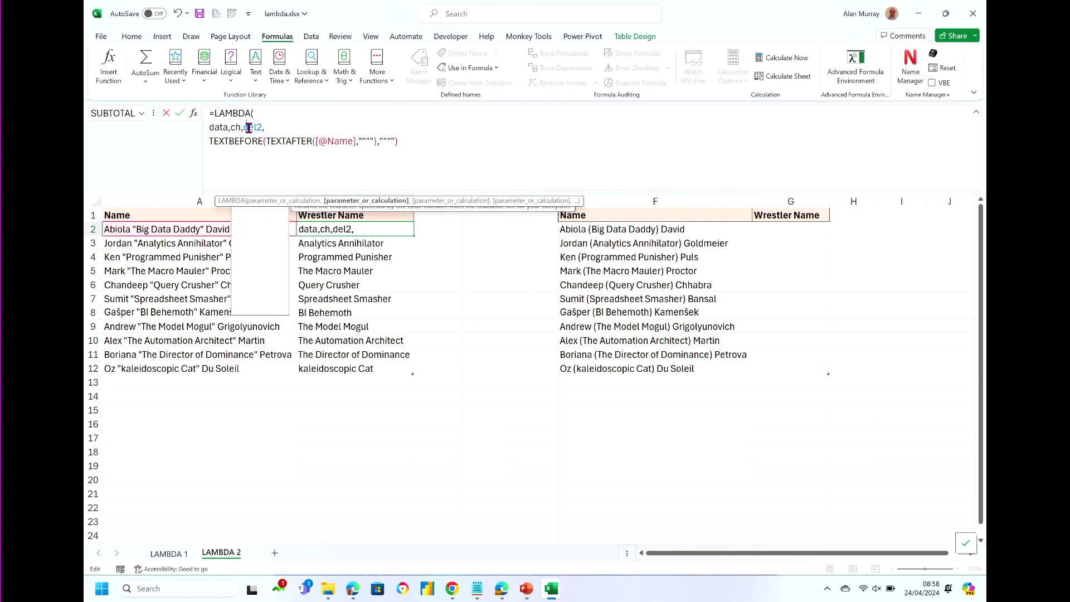
{"action": "type", "text": "1"}
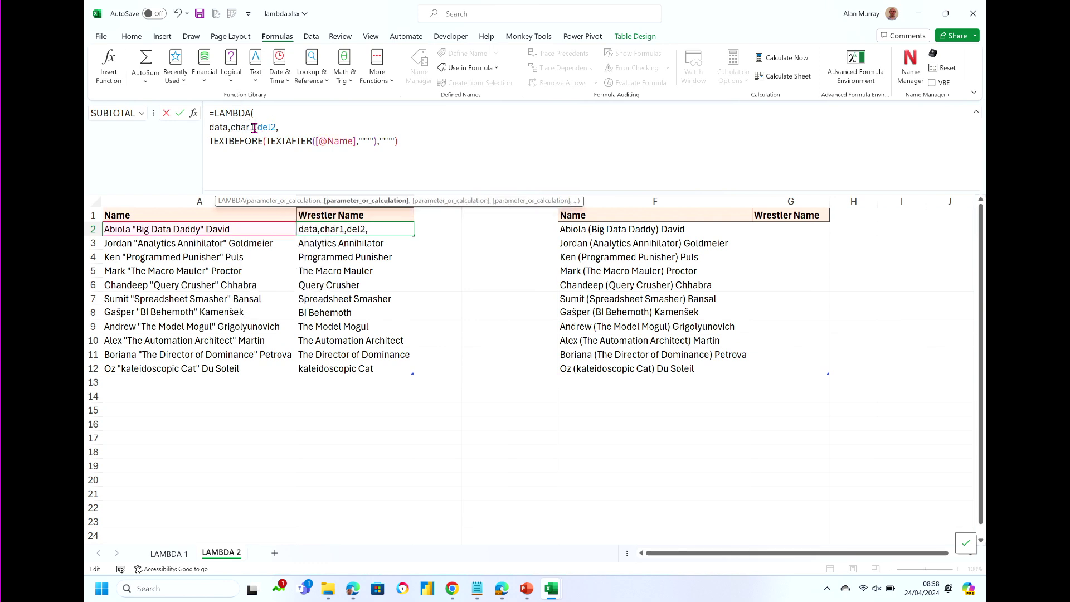
{"action": "left_click_drag", "start_coordinate": [259, 128], "coordinate": [275, 128]}
{"action": "type", "text": "char2"}
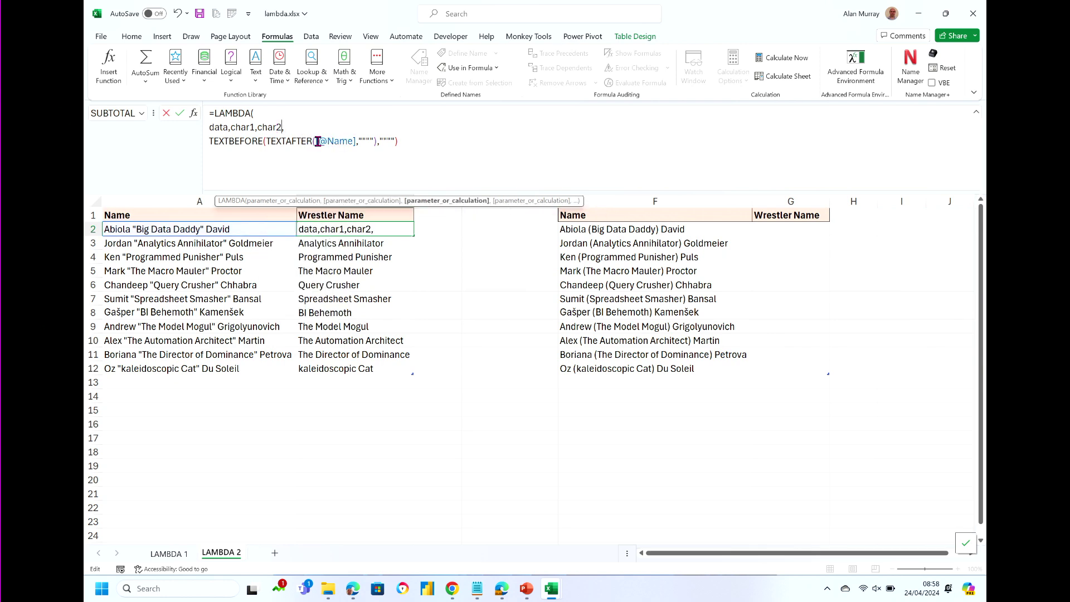
{"action": "left_click_drag", "start_coordinate": [317, 141], "coordinate": [355, 140]}
{"action": "type", "text": "data"}
{"action": "left_click_drag", "start_coordinate": [337, 140], "coordinate": [352, 141]}
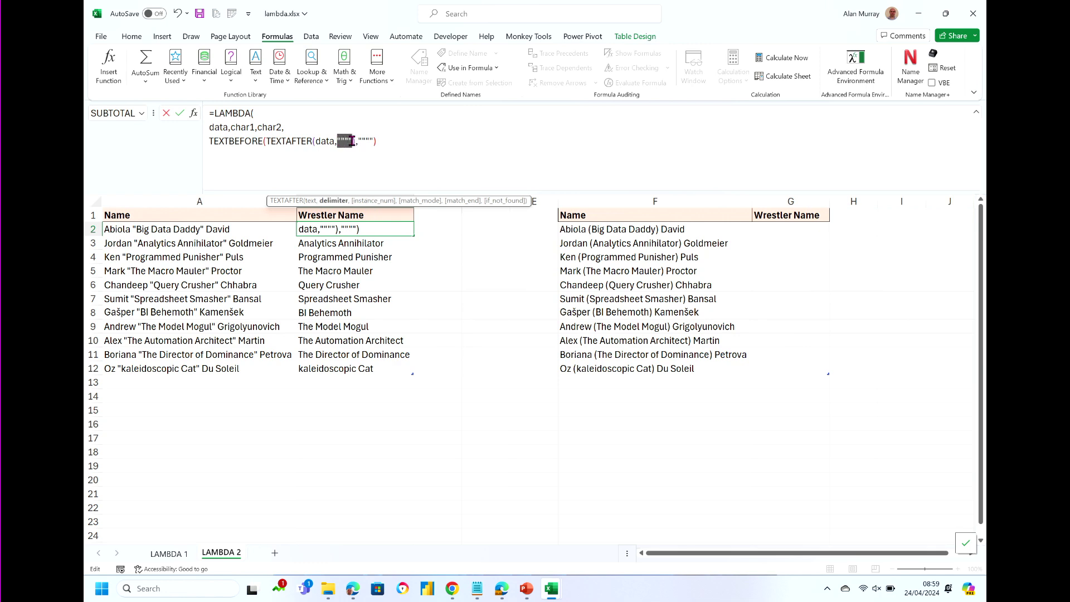
{"action": "type", "text": "char1"}
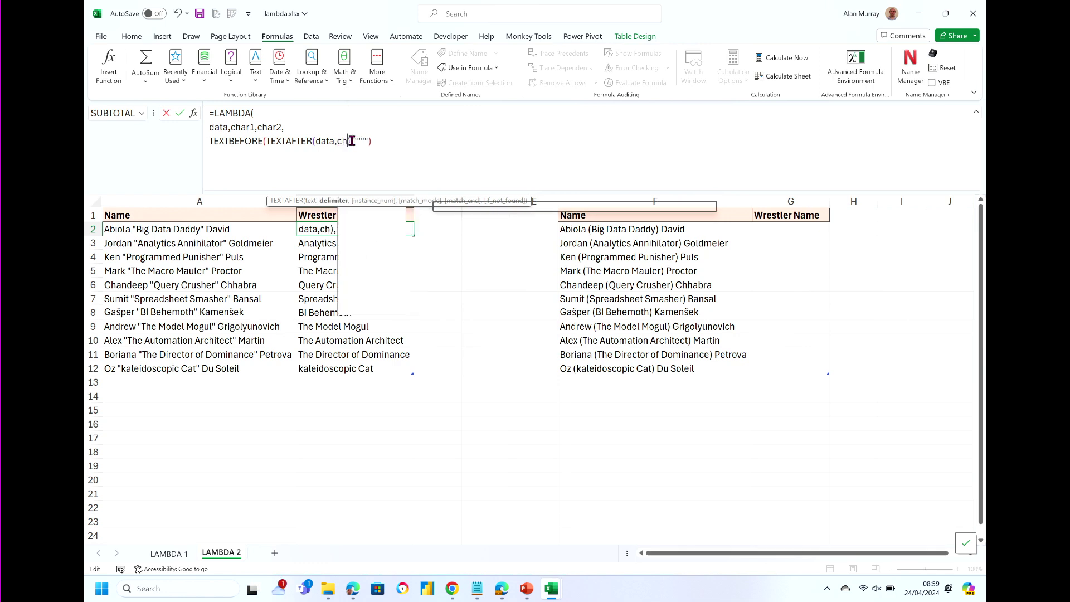
{"action": "left_click_drag", "start_coordinate": [367, 141], "coordinate": [383, 141]}
{"action": "type", "text": "char2"}
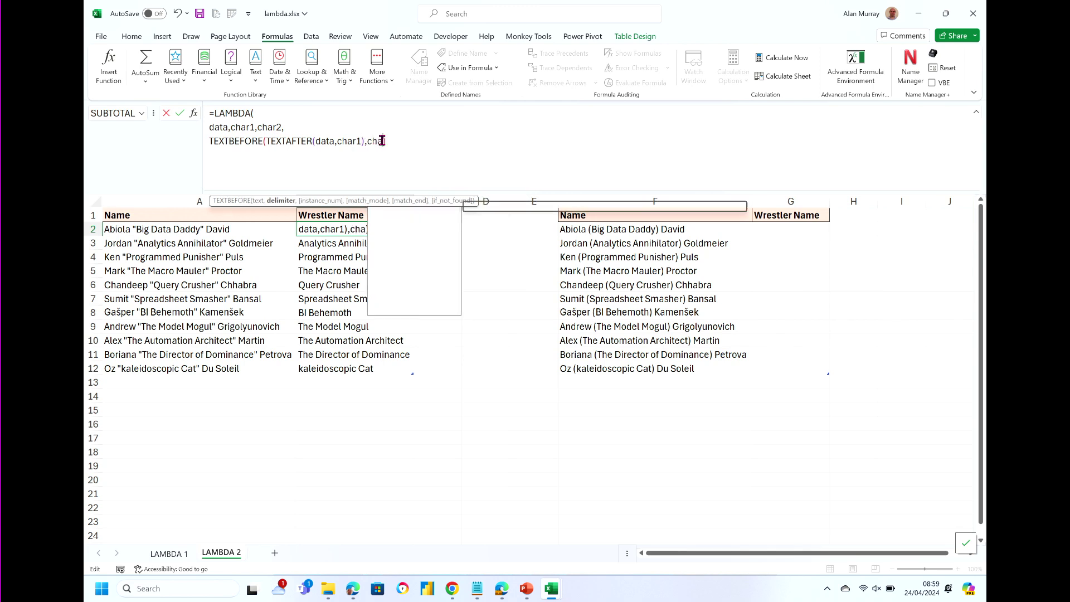
{"action": "left_click", "coordinate": [398, 143]}
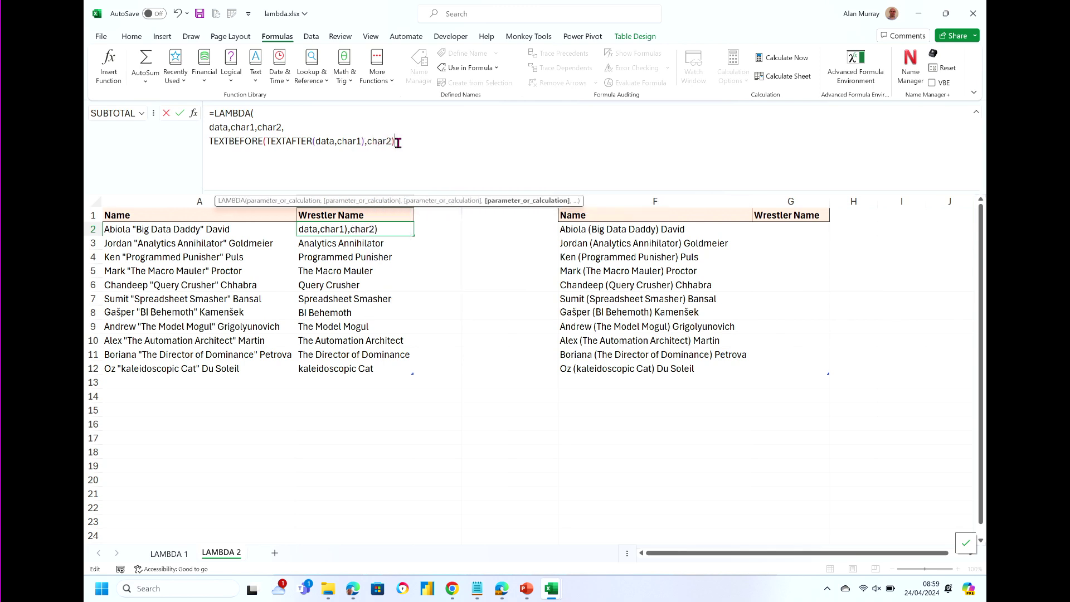
{"action": "key", "text": "alt+Return"}
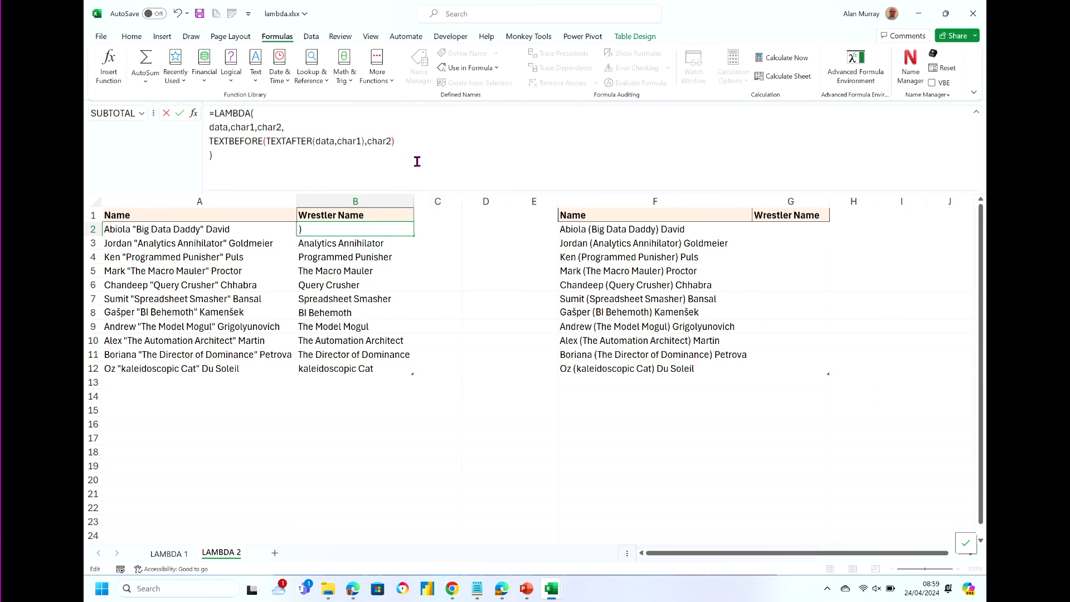
{"action": "type", "text": ")("}
{"action": "left_click", "coordinate": [243, 233]}
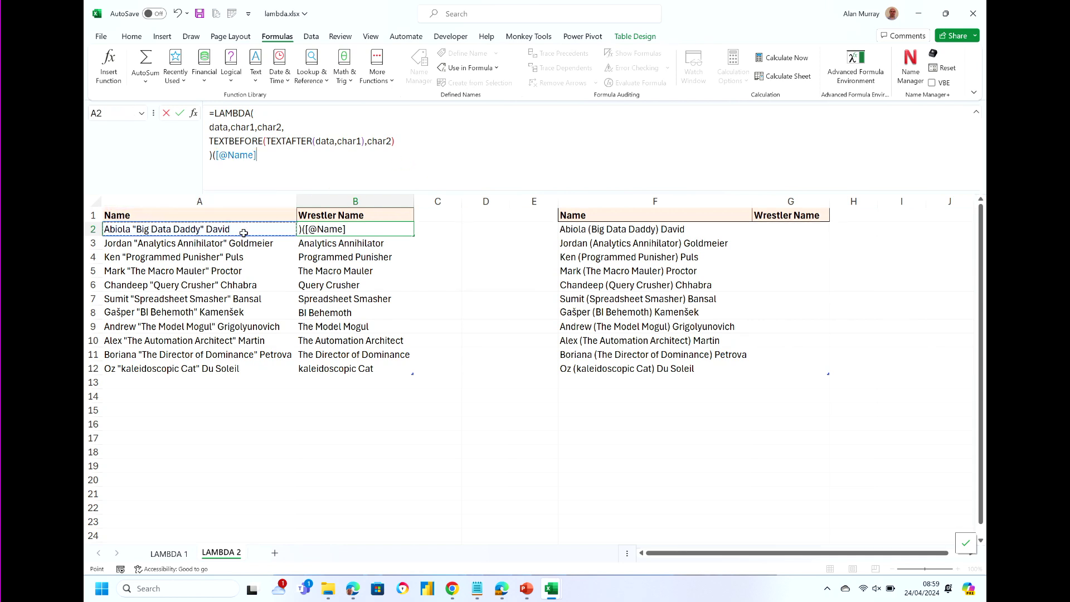
{"action": "type", "text": ",\"\"\""}
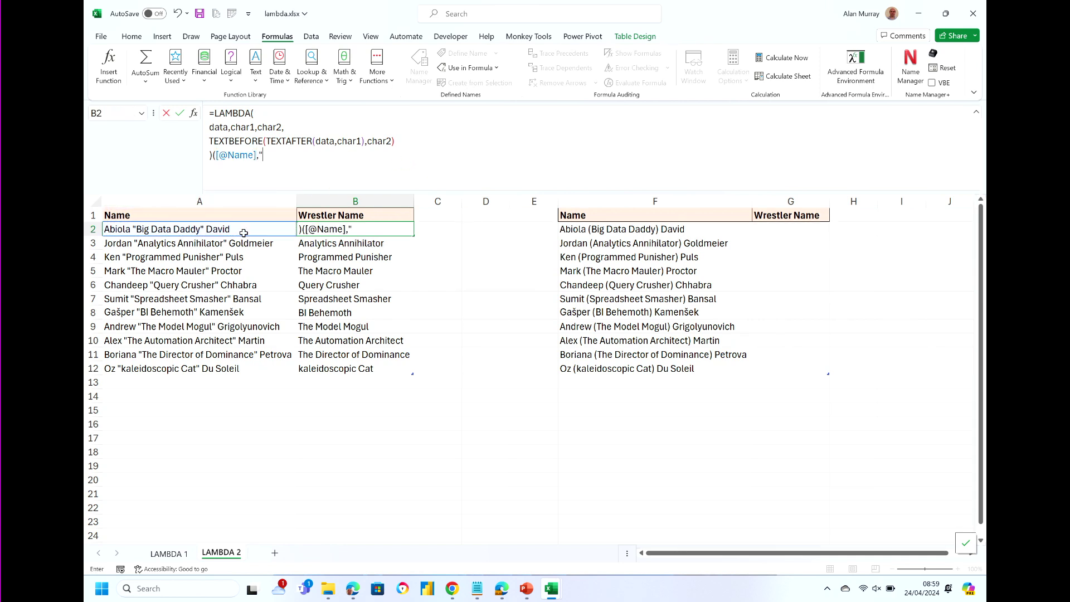
{"action": "type", "text": "\",\"\"\"\")"}
{"action": "key", "text": "Return"}
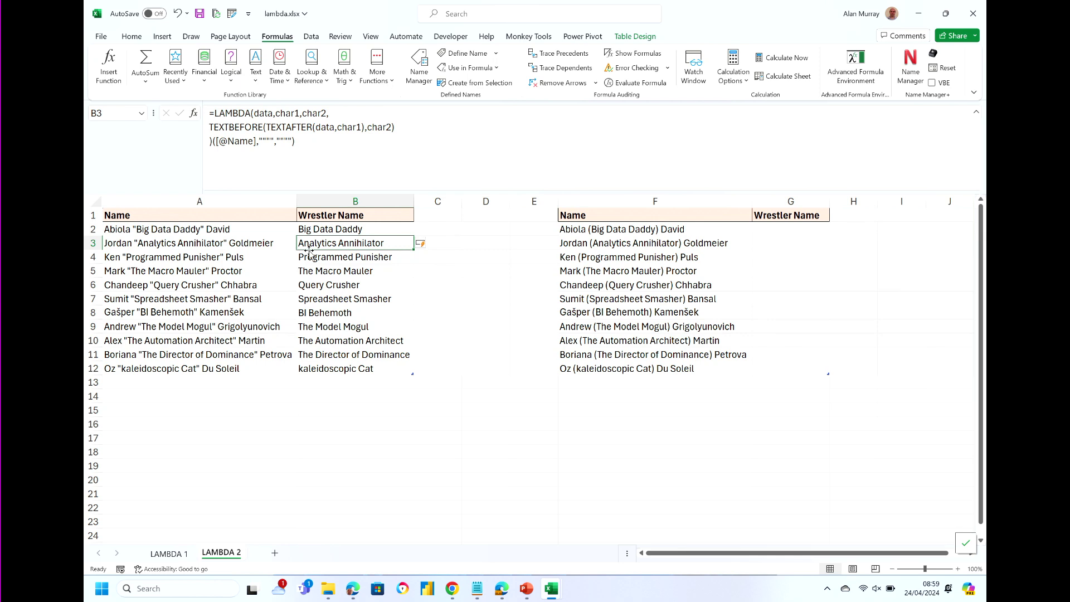
Make the char2 parameter optional in B2's LAMBDA by enclosing its declaration in square brackets.
{"action": "left_click", "coordinate": [367, 230]}
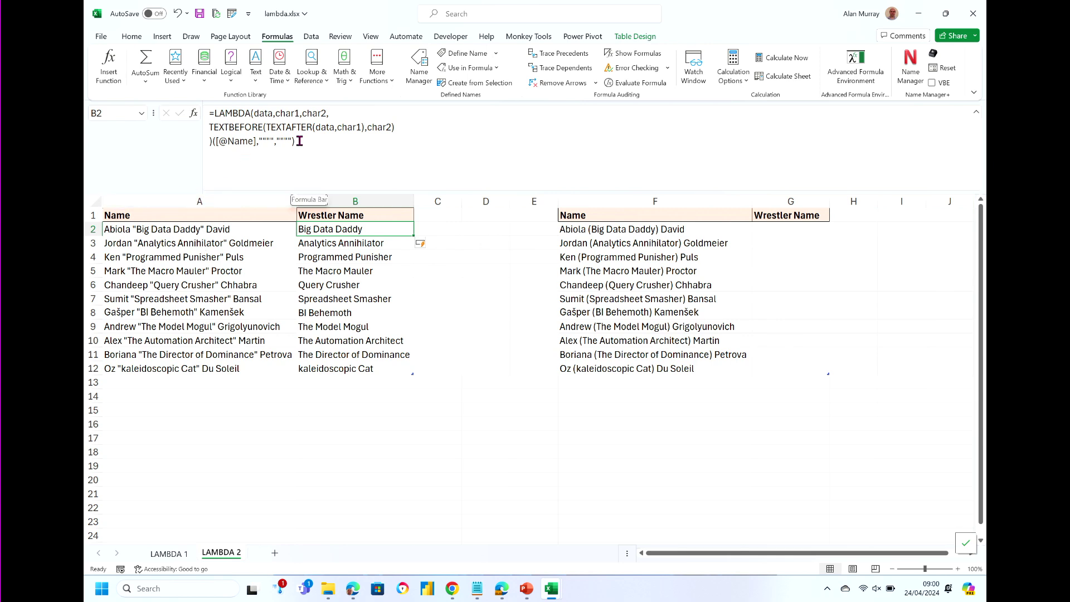
{"action": "left_click", "coordinate": [302, 113]}
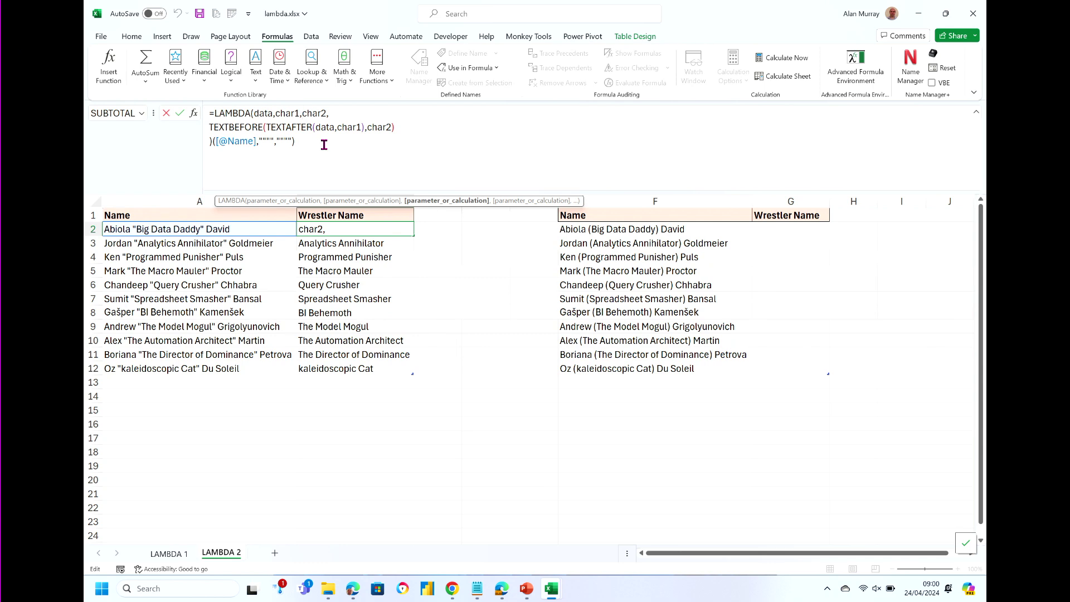
{"action": "type", "text": "["}
{"action": "key", "text": "Escape"}
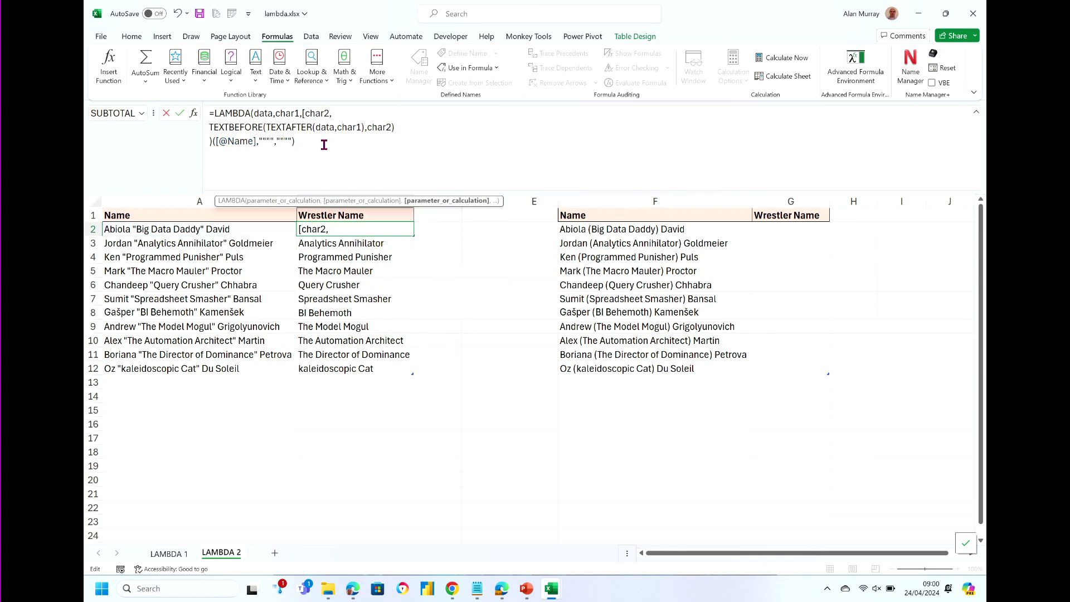
{"action": "type", "text": "]"}
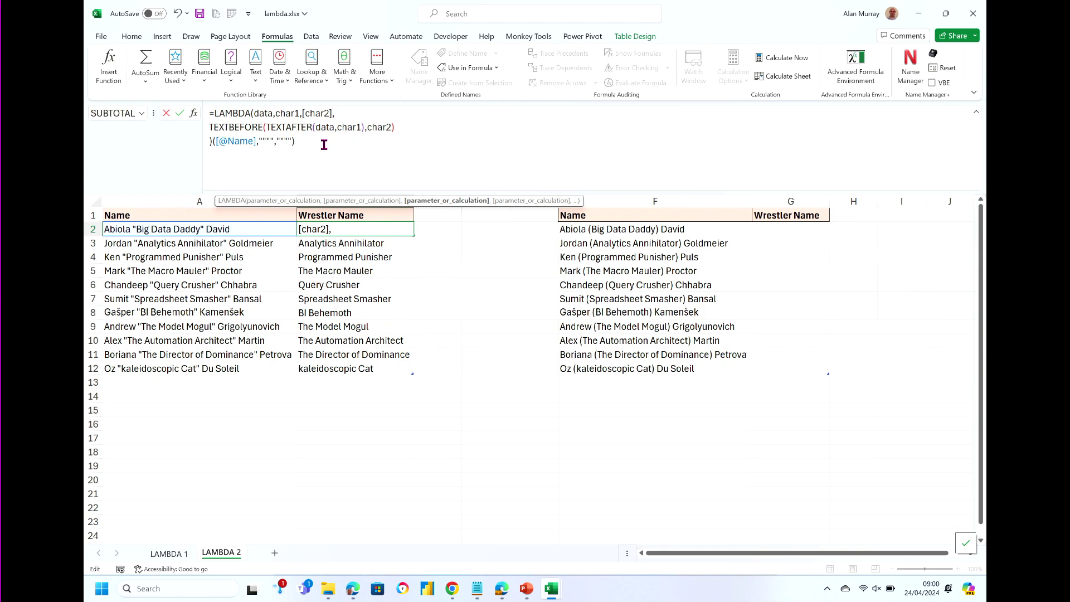
Replace TEXTBEFORE's char2 delimiter with IF(ISOMITTED(char2),char1,char2) in B2's LAMBDA.
{"action": "left_click", "coordinate": [366, 127]}
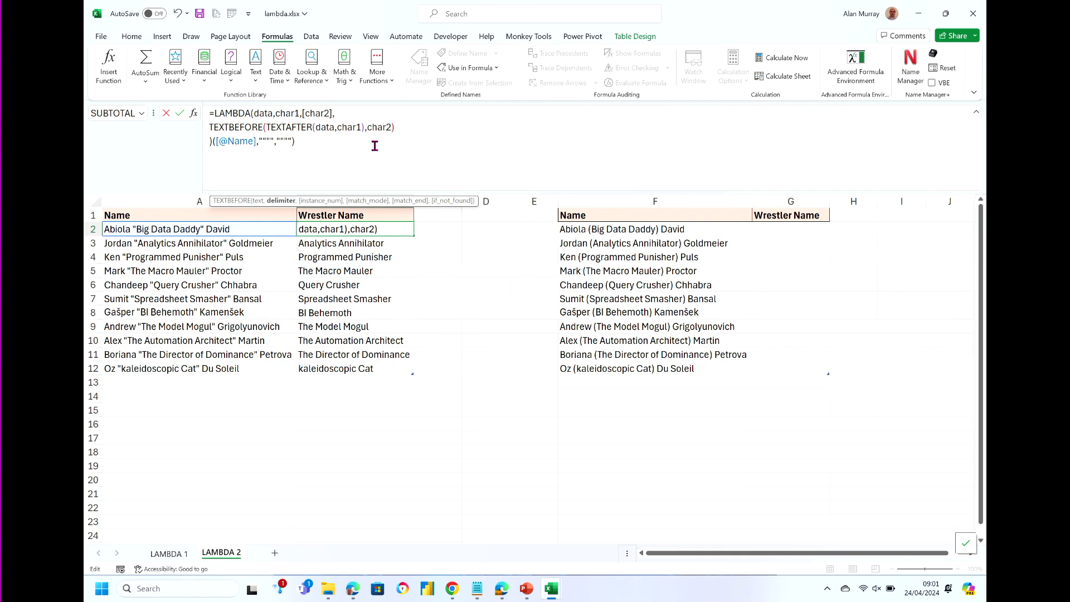
{"action": "type", "text": "if("}
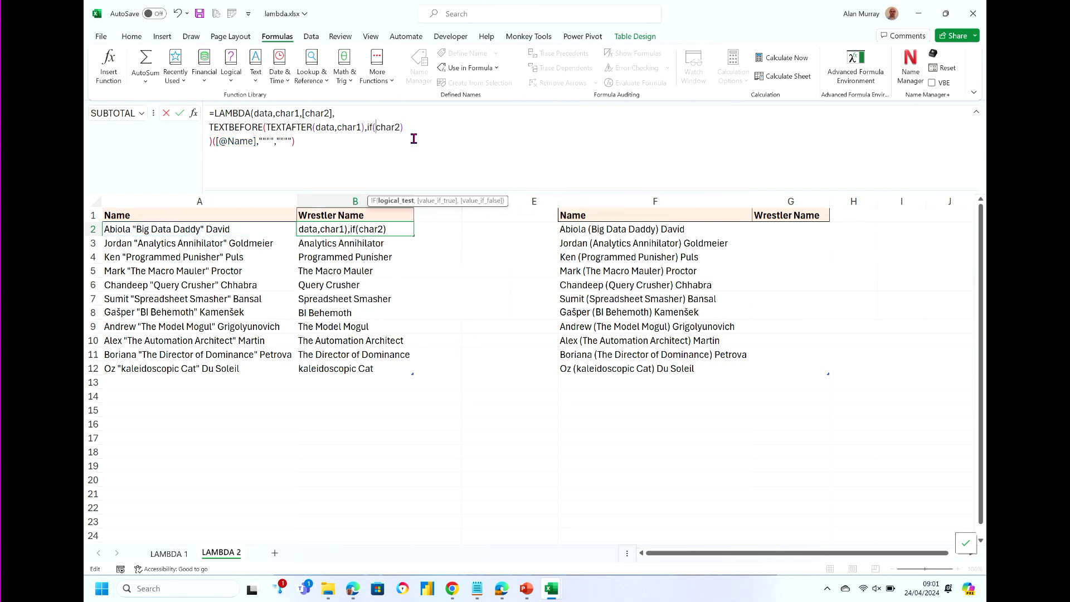
{"action": "type", "text": "isom"}
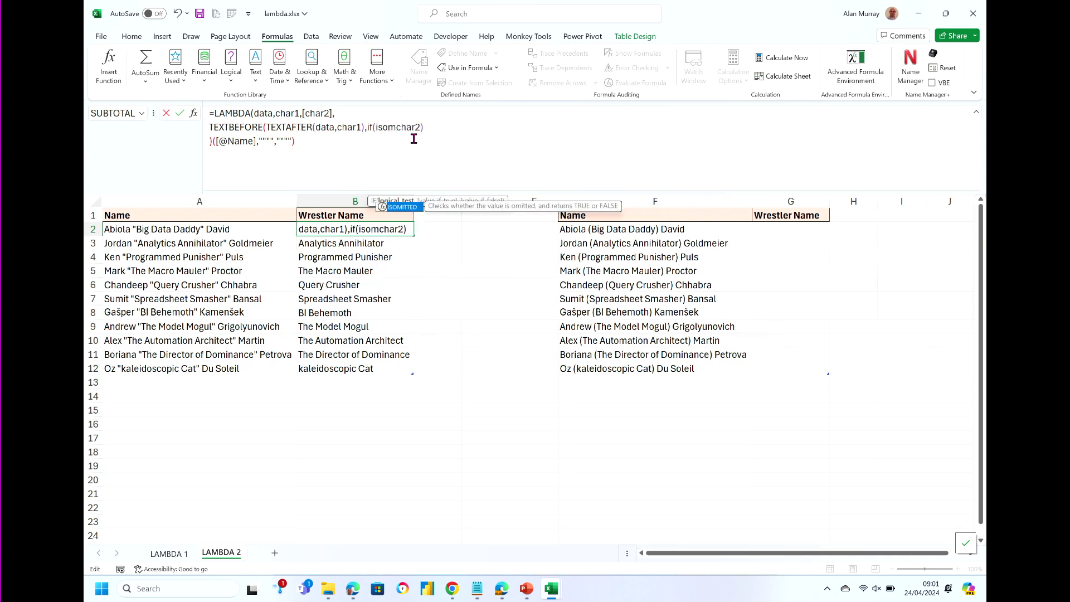
{"action": "key", "text": "Tab"}
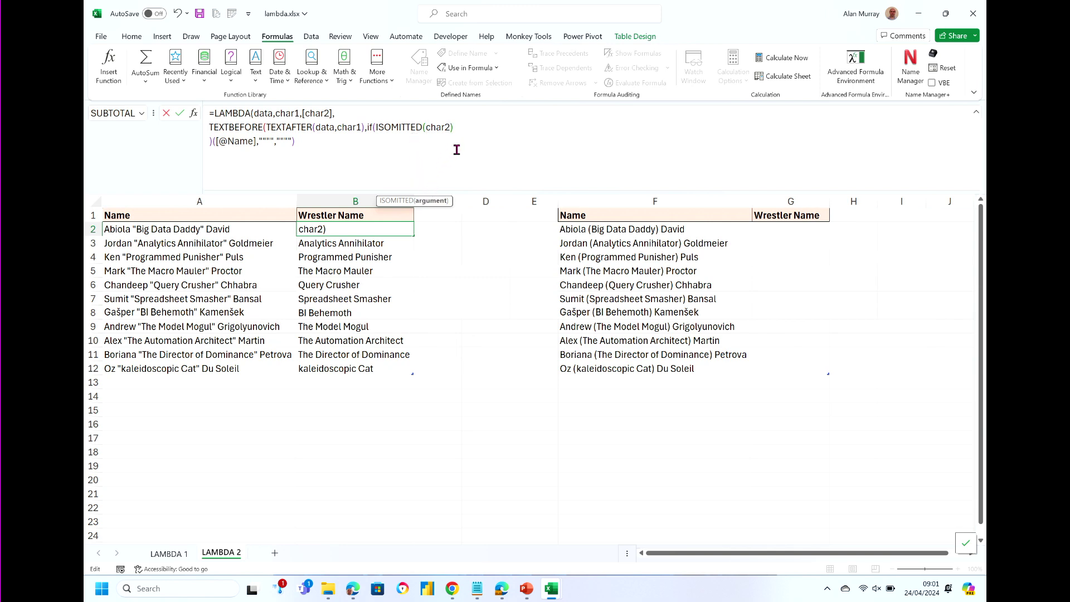
{"action": "type", "text": "),"}
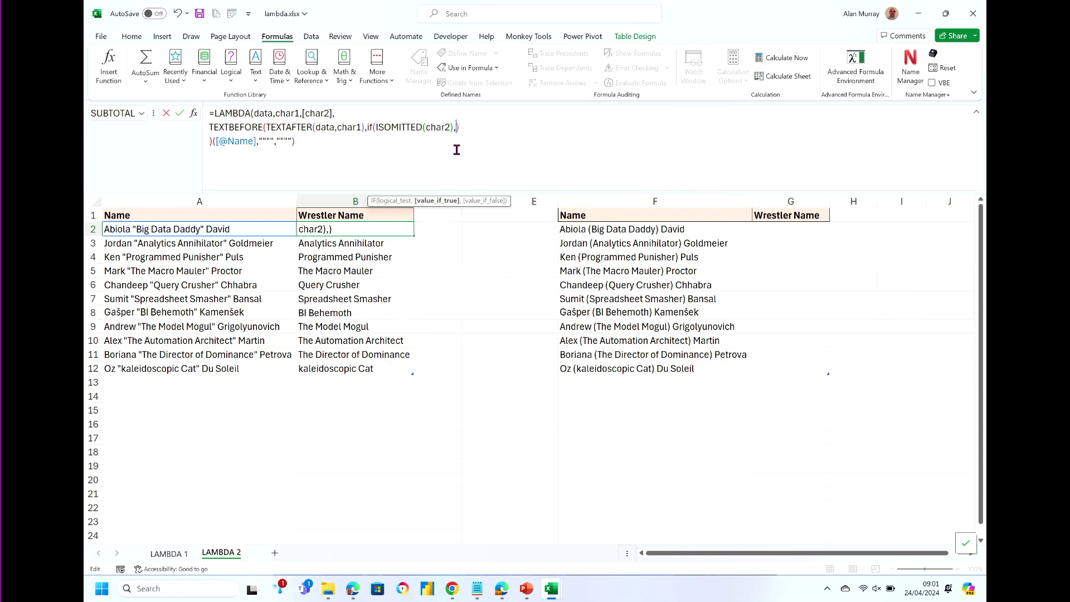
{"action": "type", "text": "char"}
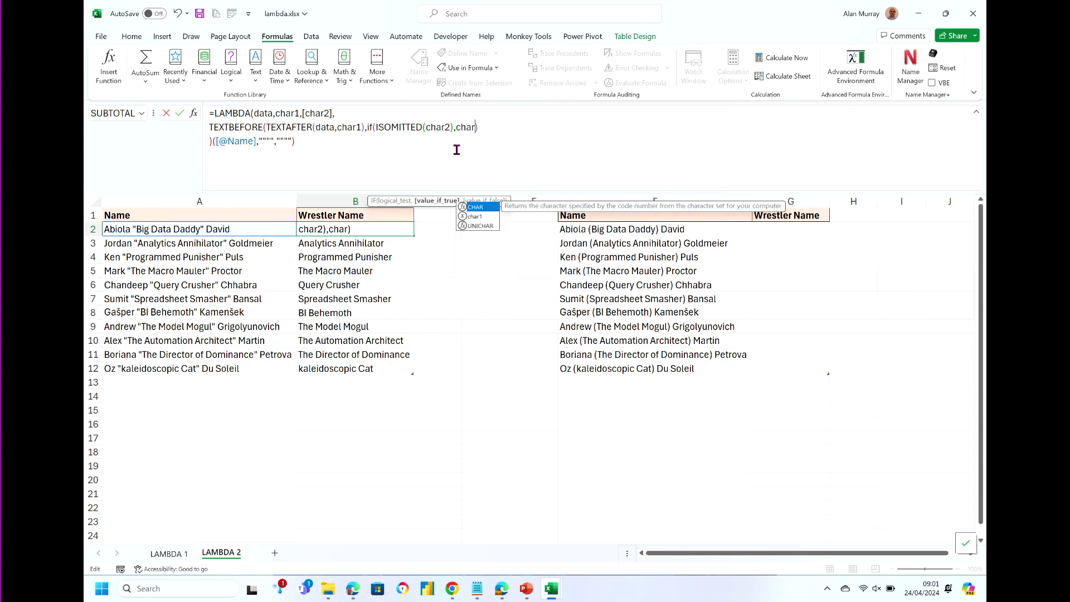
{"action": "double_click", "coordinate": [474, 217]}
{"action": "type", "text": ","}
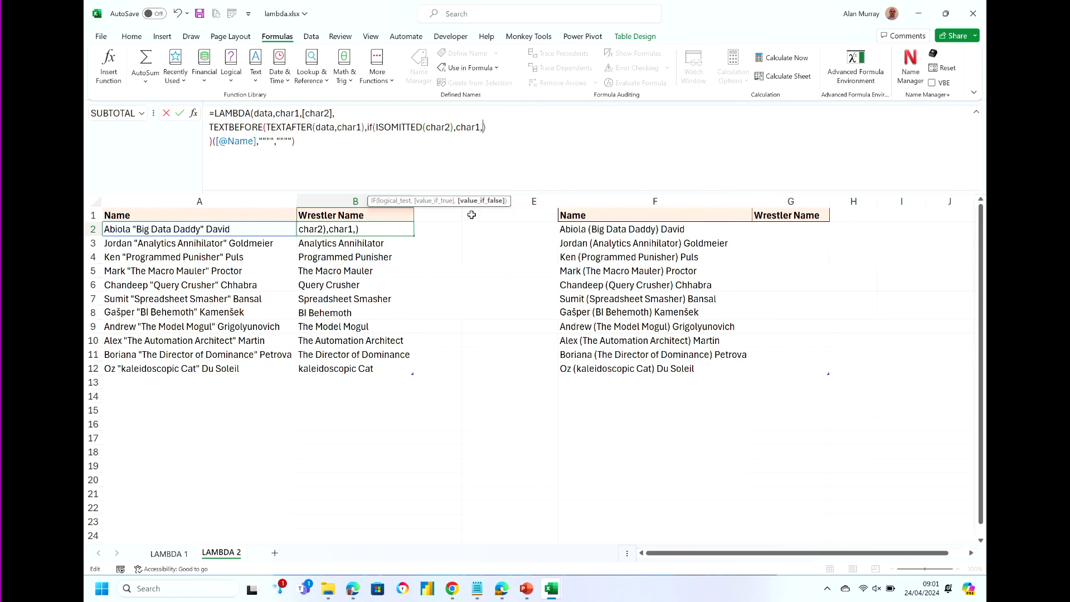
{"action": "type", "text": "char"}
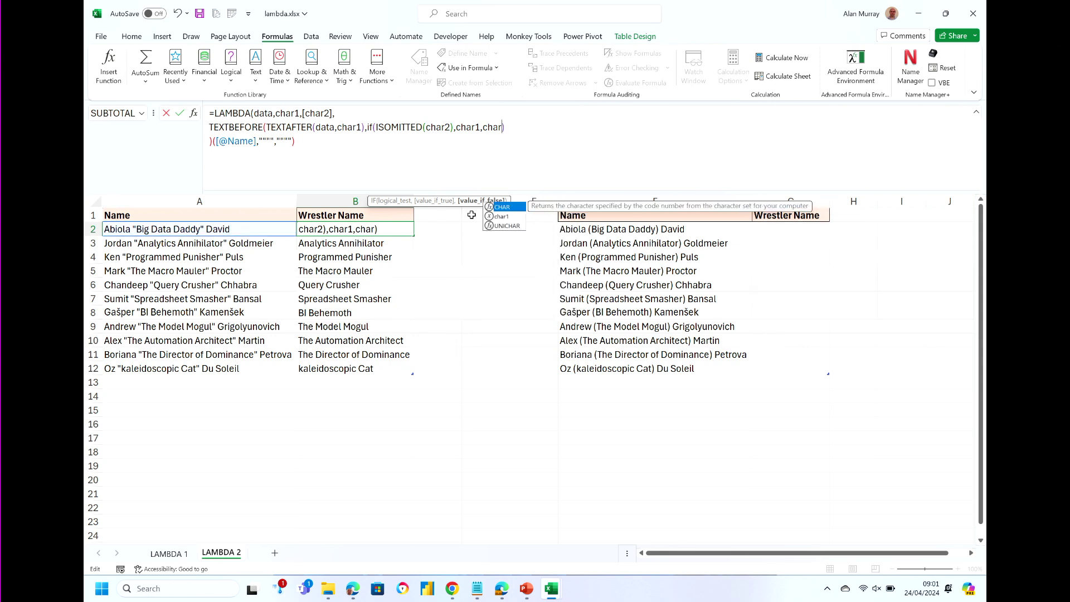
{"action": "type", "text": "2"}
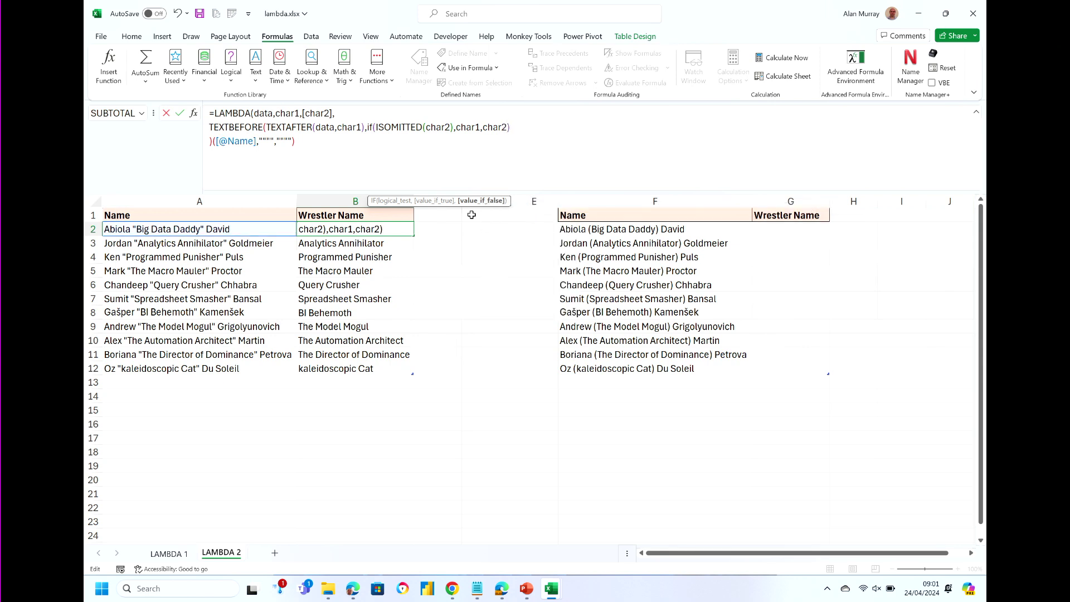
{"action": "type", "text": "))"}
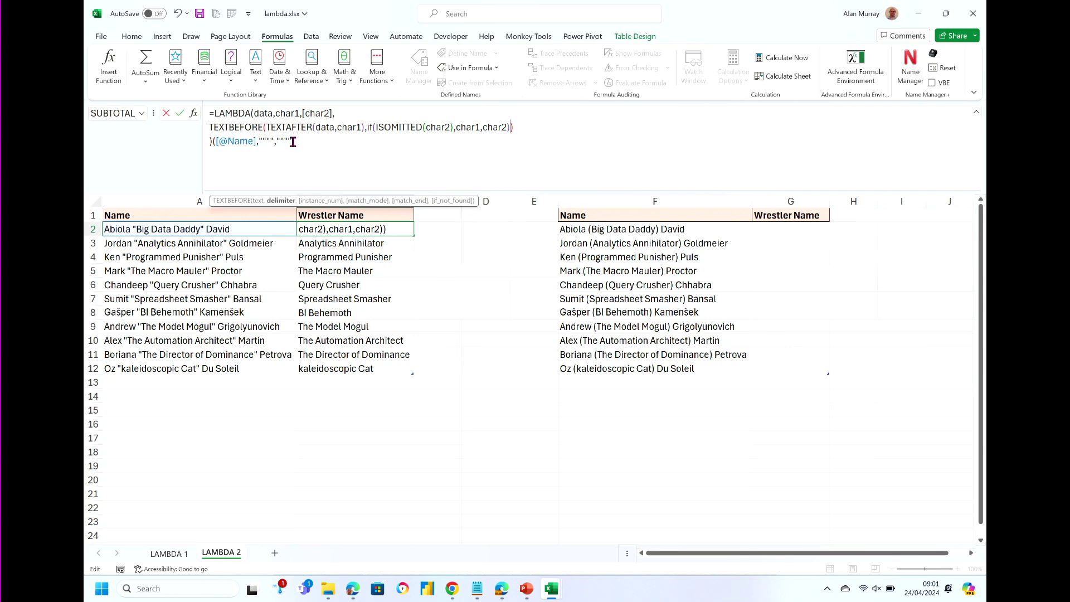
{"action": "left_click", "coordinate": [292, 142]}
{"action": "type", "text": ")"}
{"action": "key", "text": "BackSpace"}
{"action": "key", "text": "BackSpace"}
{"action": "key", "text": "BackSpace"}
{"action": "key", "text": "BackSpace"}
{"action": "key", "text": "BackSpace"}
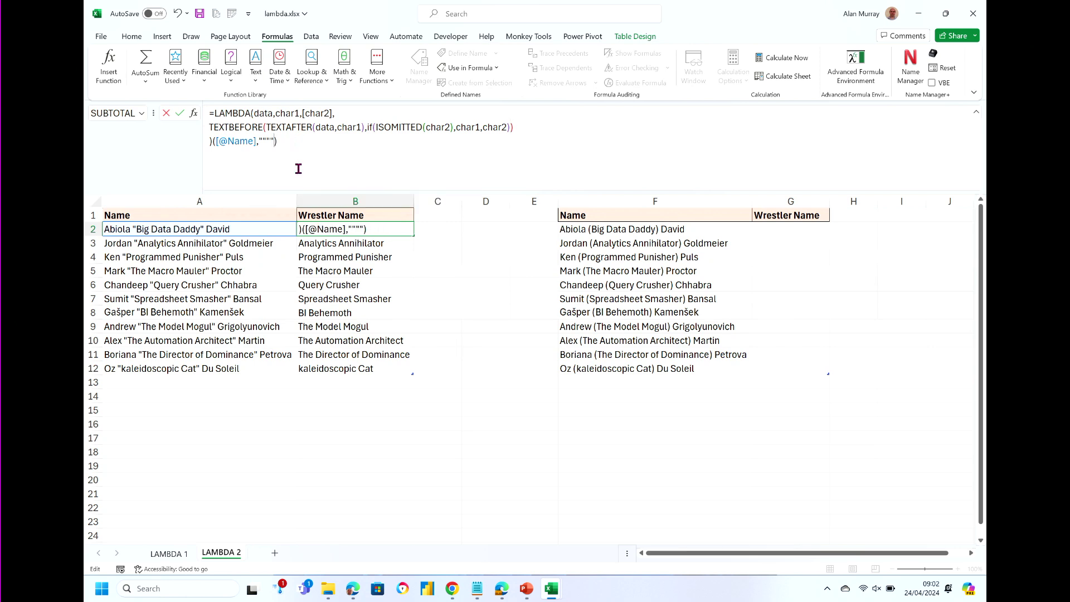
{"action": "key", "text": "Return"}
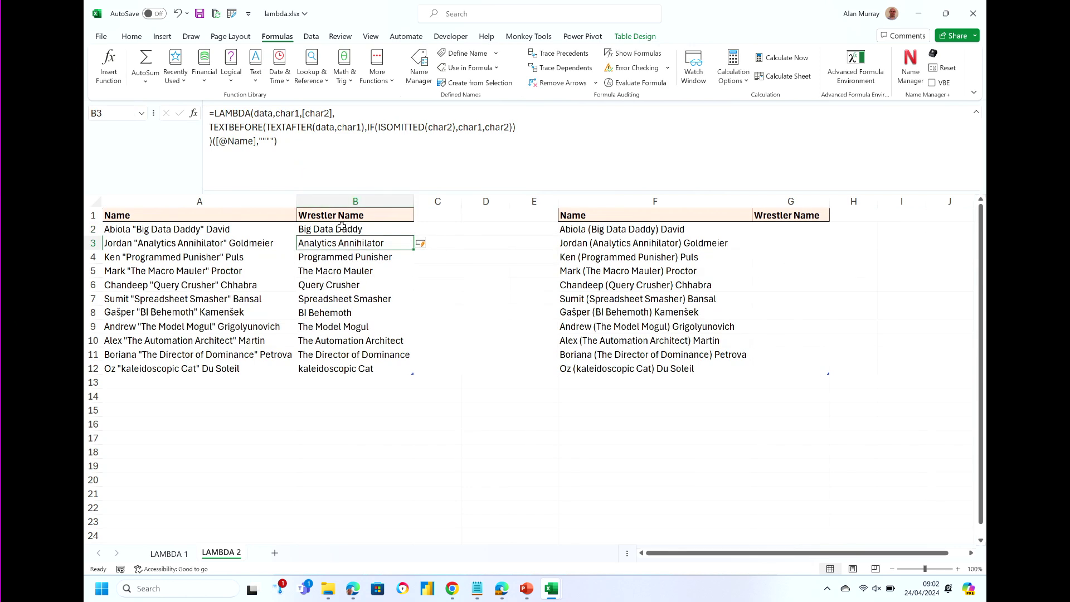
Copy B2's LAMBDA definition without its test call and define it as the workbook-scoped name TEXTBETWEEN.
{"action": "left_click", "coordinate": [361, 229]}
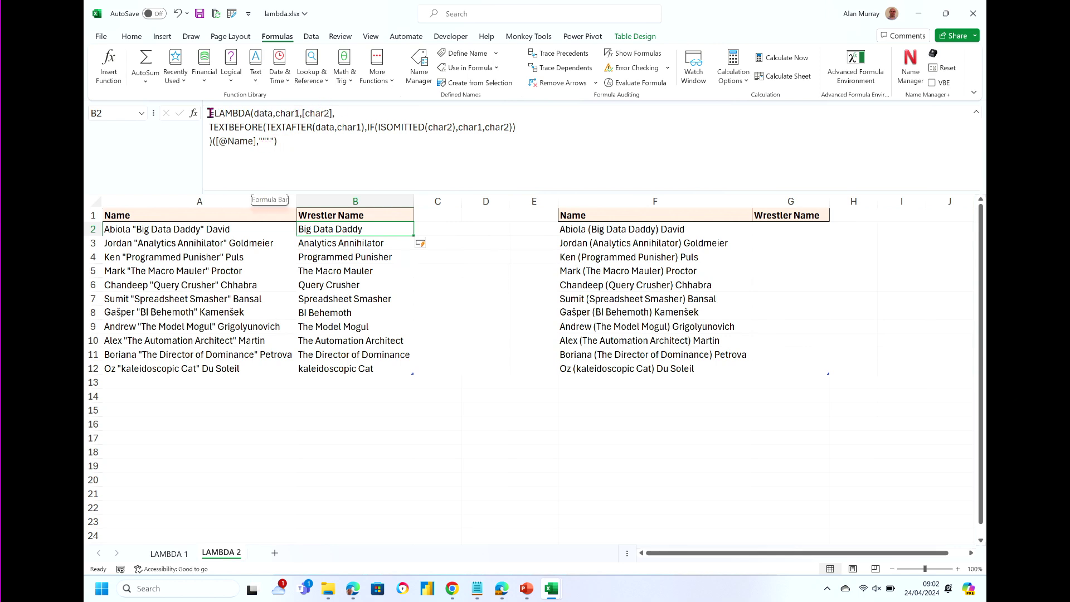
{"action": "left_click_drag", "start_coordinate": [209, 113], "coordinate": [211, 139]}
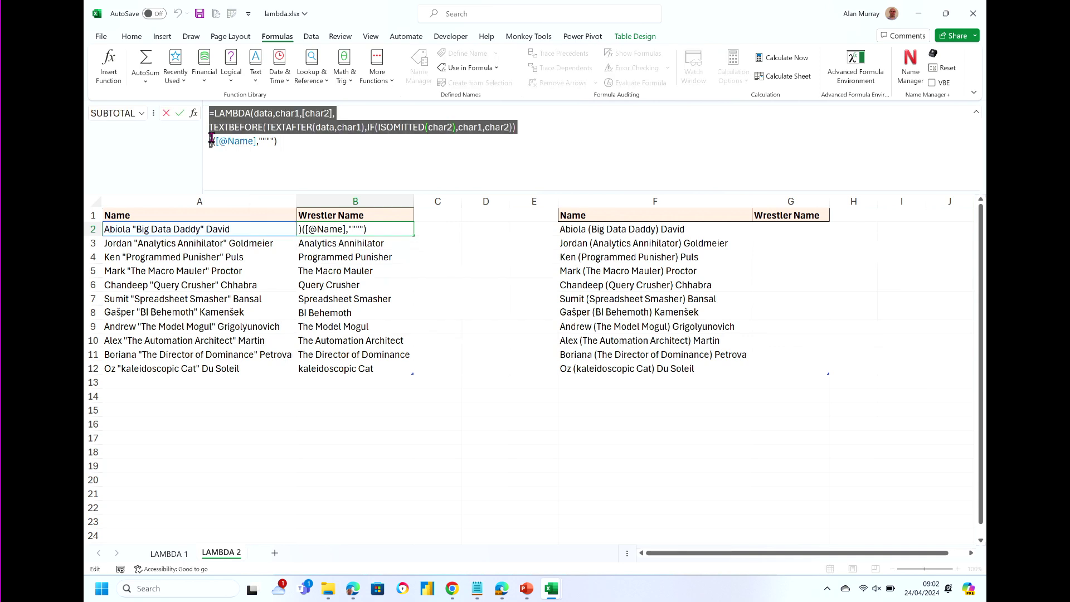
{"action": "key", "text": "ctrl+Return"}
{"action": "left_click", "coordinate": [466, 56]}
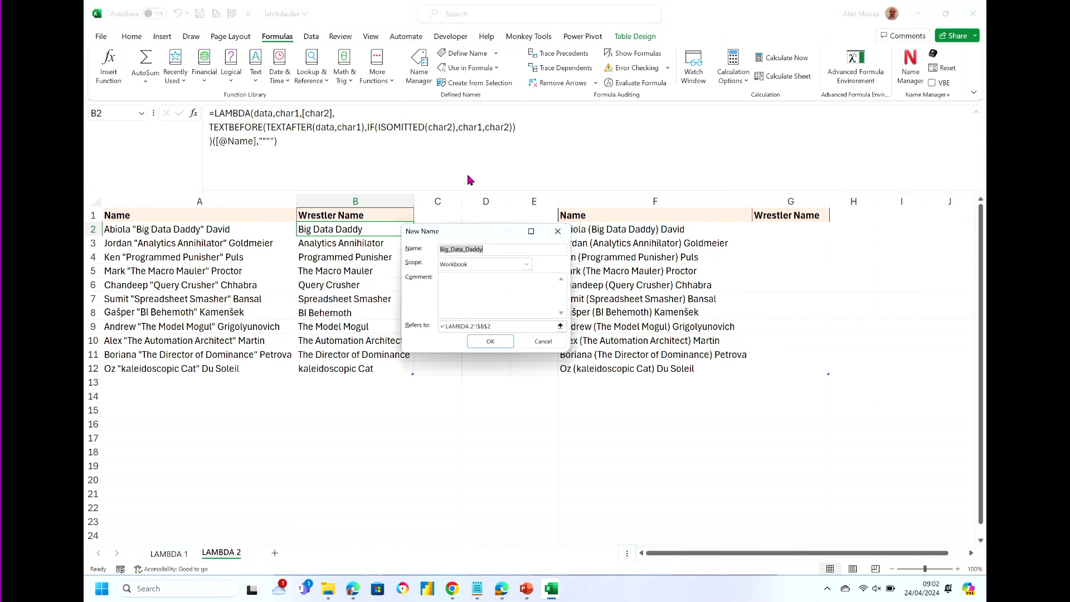
{"action": "type", "text": "TEXTBETWEEN"}
{"action": "left_click_drag", "start_coordinate": [493, 327], "coordinate": [424, 321]}
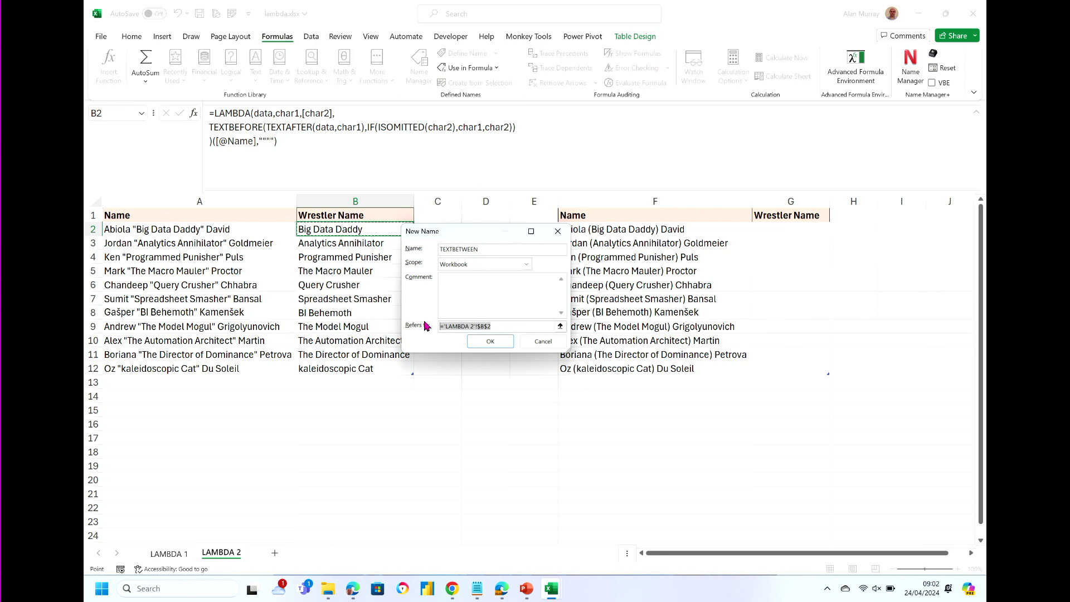
{"action": "key", "text": "ctrl+v"}
{"action": "left_click", "coordinate": [478, 345]}
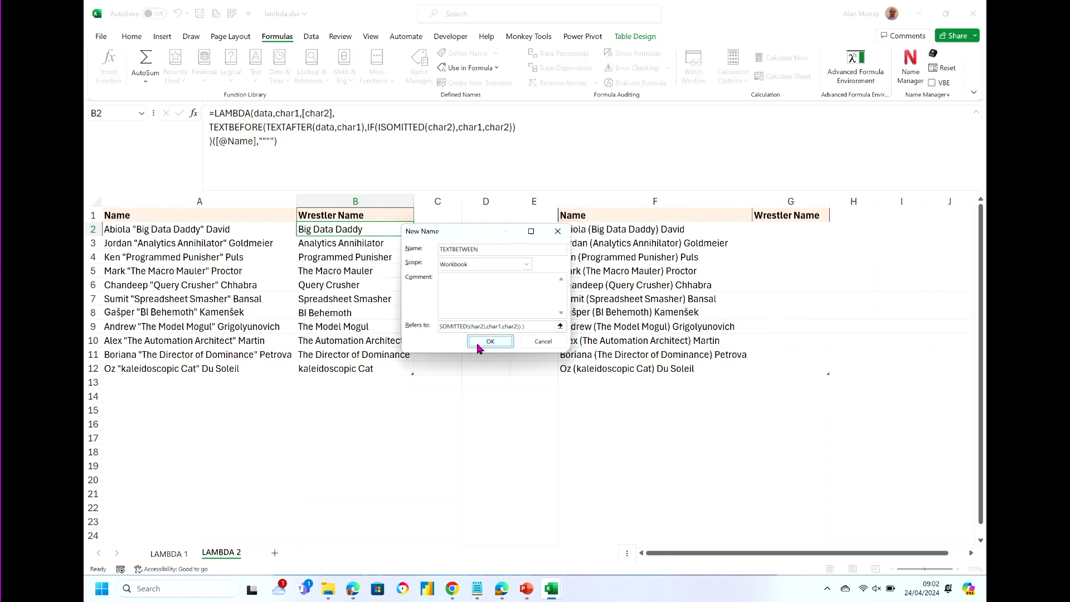
Clear the Wrestler Name formulas from B2:B12 in the table with quoted nicknames.
{"action": "left_click_drag", "start_coordinate": [365, 229], "coordinate": [357, 364]}
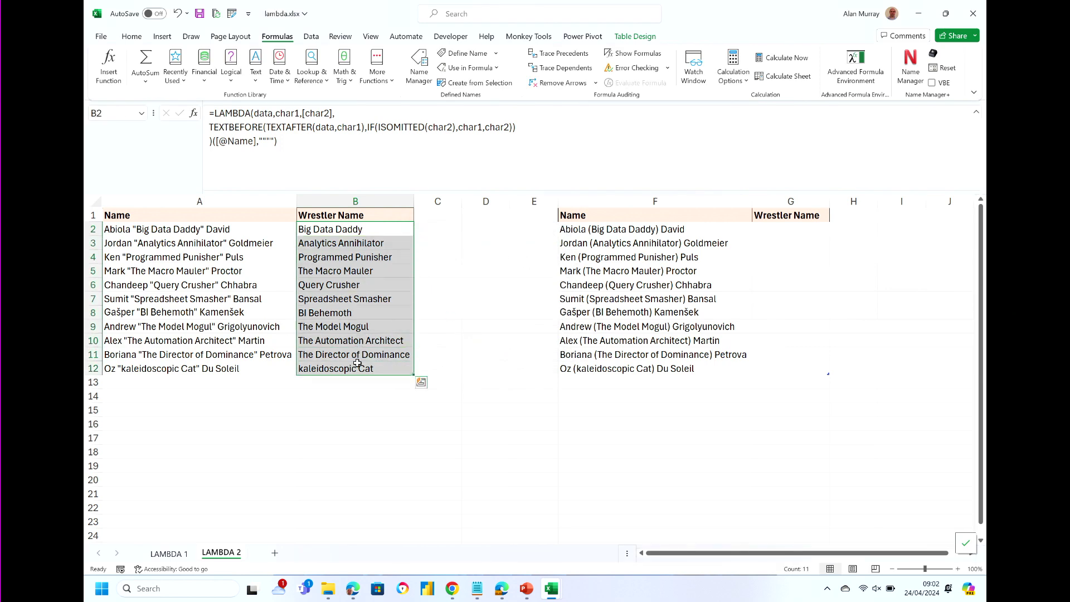
{"action": "key", "text": "Delete"}
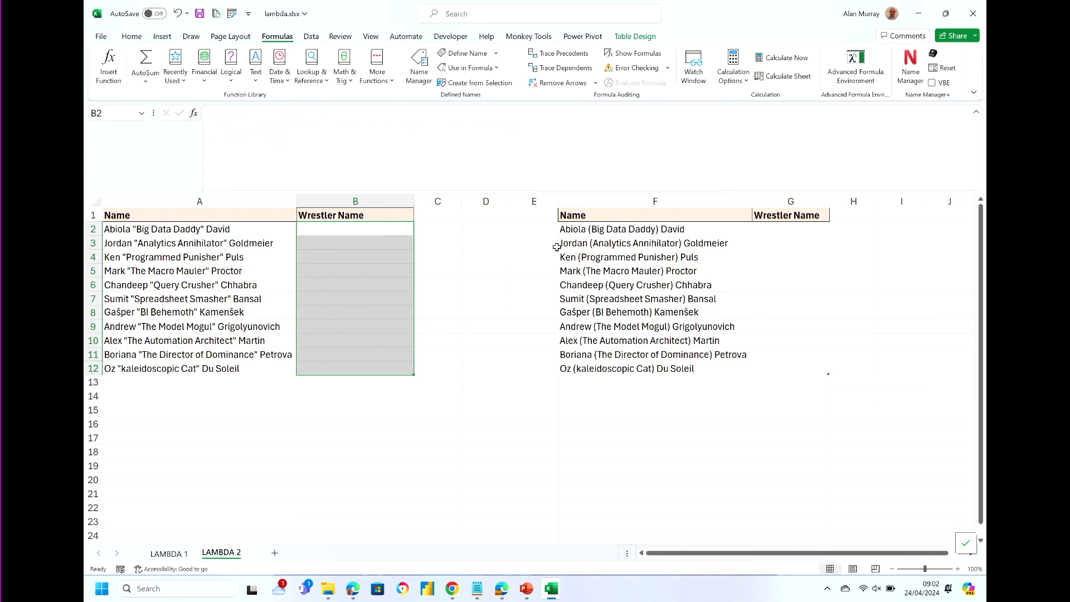
{"action": "left_click", "coordinate": [467, 224]}
{"action": "left_click", "coordinate": [376, 229]}
{"action": "type", "text": "=text"}
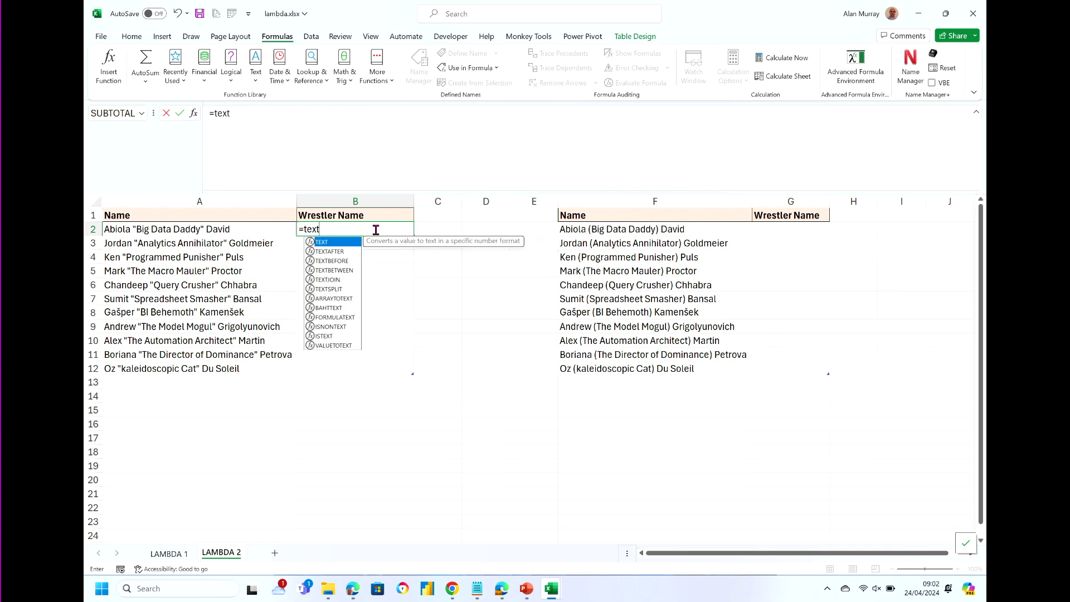
{"action": "key", "text": "Down"}
{"action": "key", "text": "Down"}
{"action": "key", "text": "Down"}
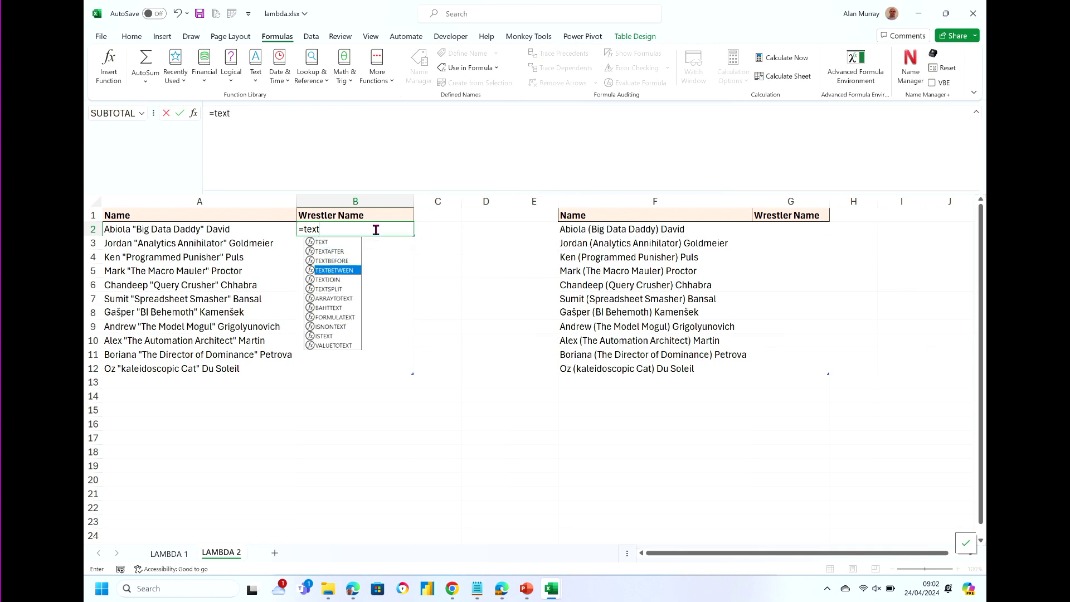
{"action": "key", "text": "Tab"}
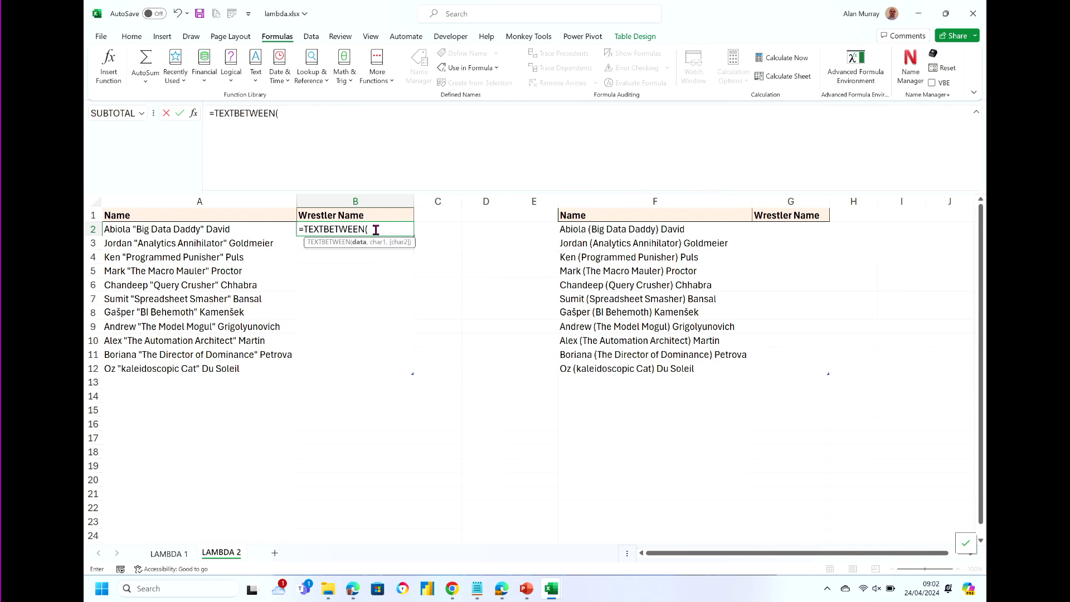
{"action": "left_click", "coordinate": [262, 230]}
{"action": "type", "text": ",\"\""}
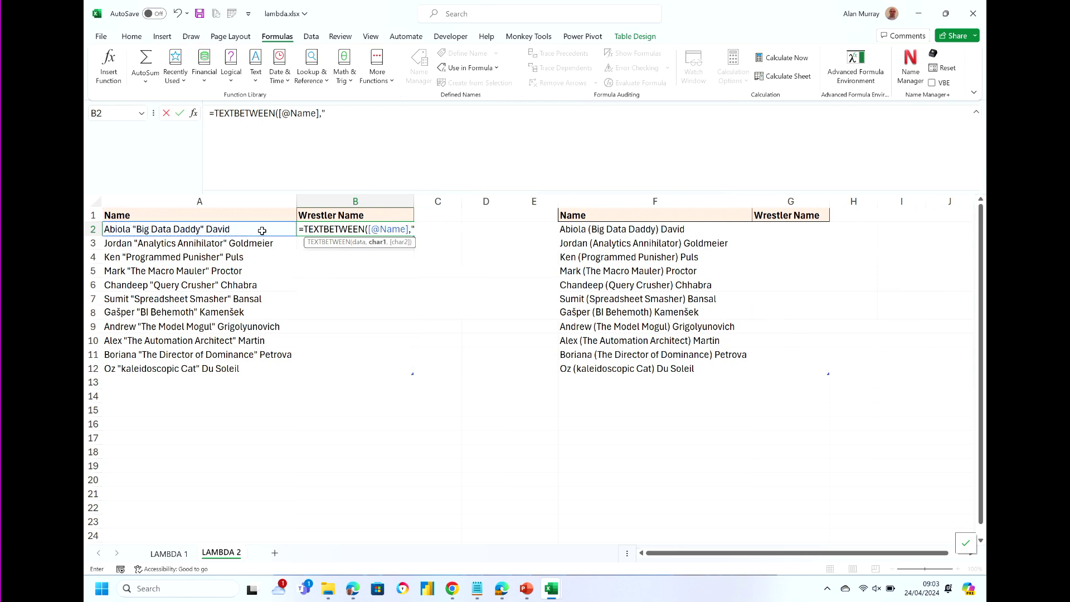
{"action": "type", "text": "\"\"\")"}
{"action": "key", "text": "Return"}
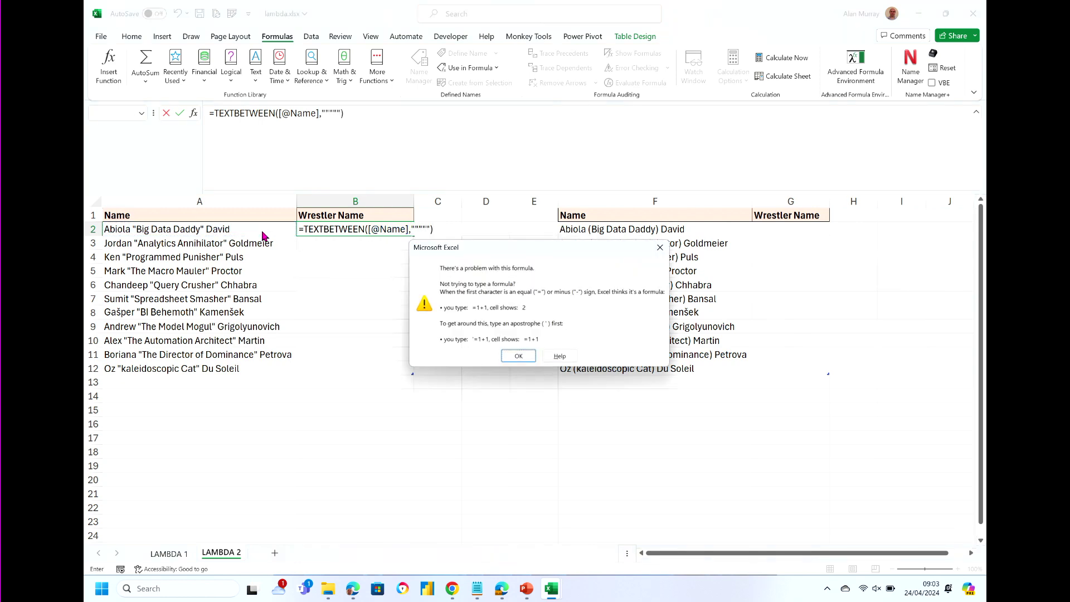
{"action": "left_click", "coordinate": [518, 356]}
{"action": "key", "text": "BackSpace"}
{"action": "key", "text": "BackSpace"}
{"action": "key", "text": "Return"}
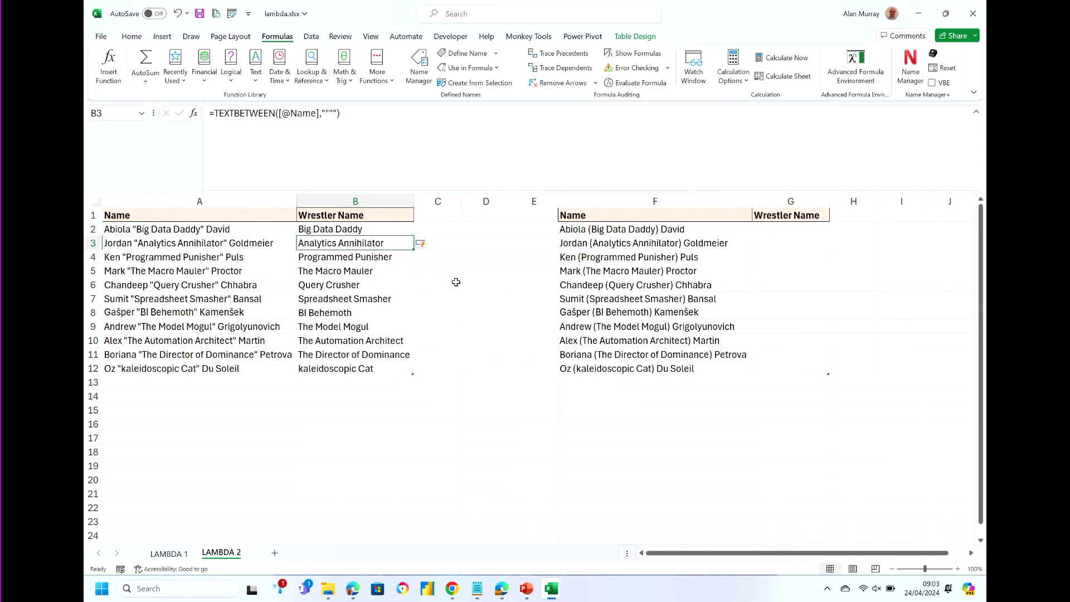
{"action": "left_click", "coordinate": [800, 233]}
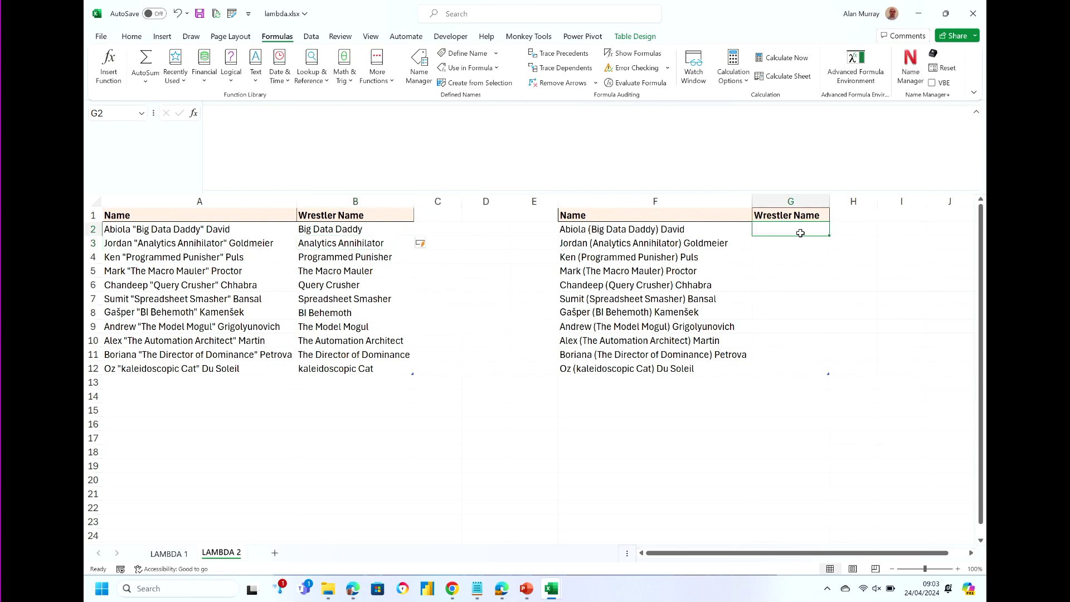
{"action": "type", "text": "=textb"}
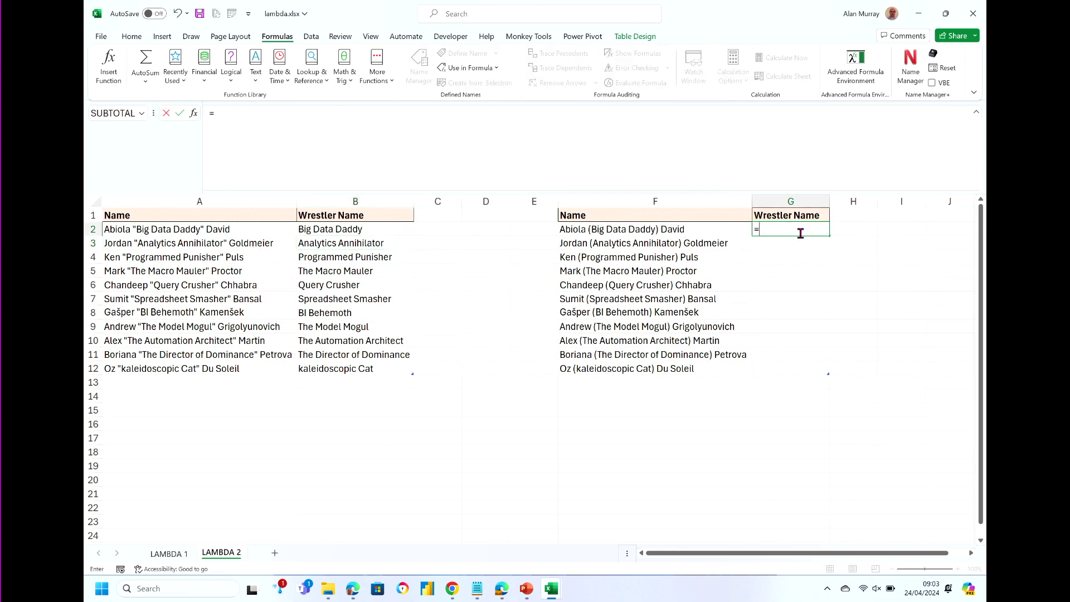
{"action": "key", "text": "Down"}
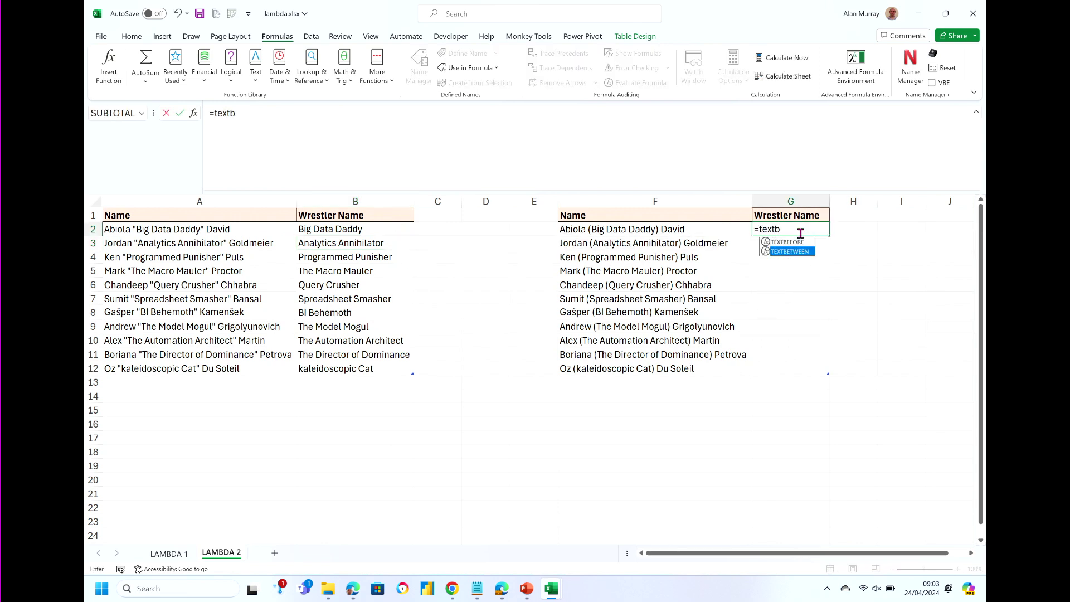
{"action": "key", "text": "Tab"}
{"action": "left_click", "coordinate": [722, 231]}
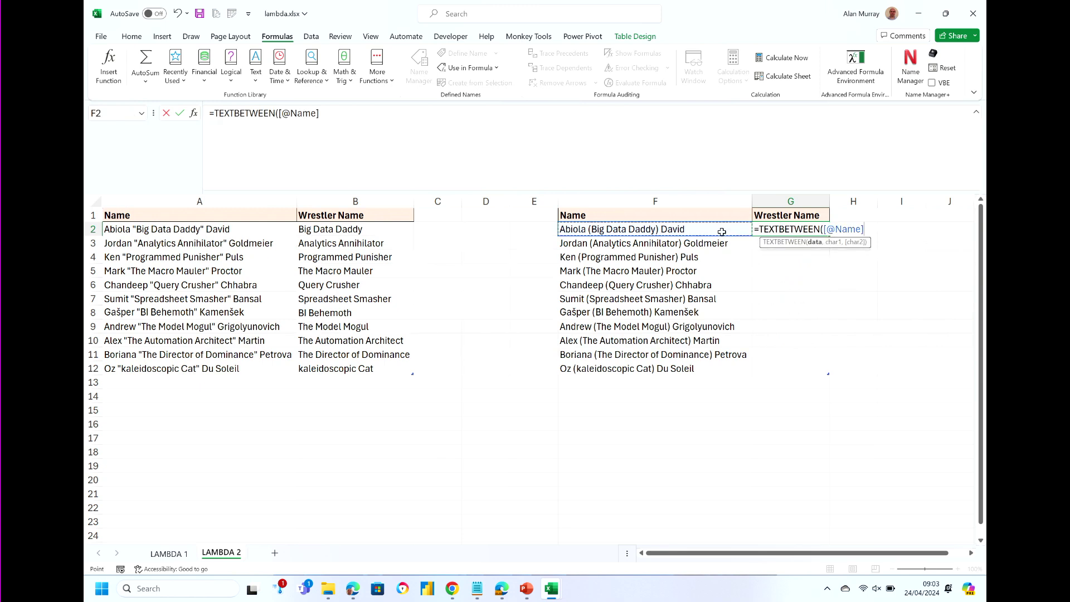
{"action": "type", "text": ",\"(\",\")\")"}
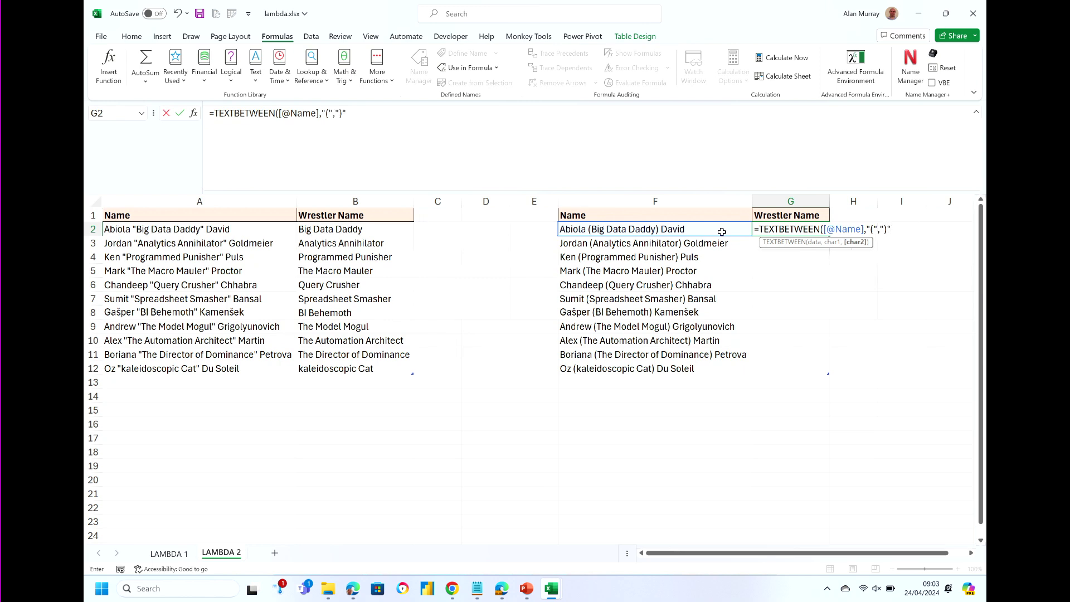
{"action": "key", "text": "Return"}
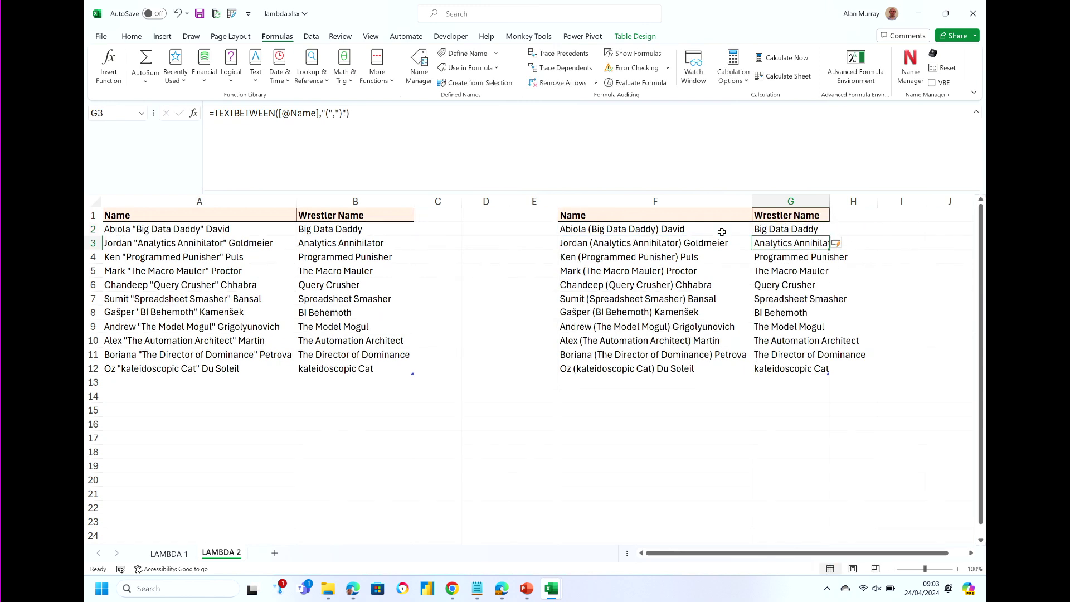
{"action": "double_click", "coordinate": [829, 201]}
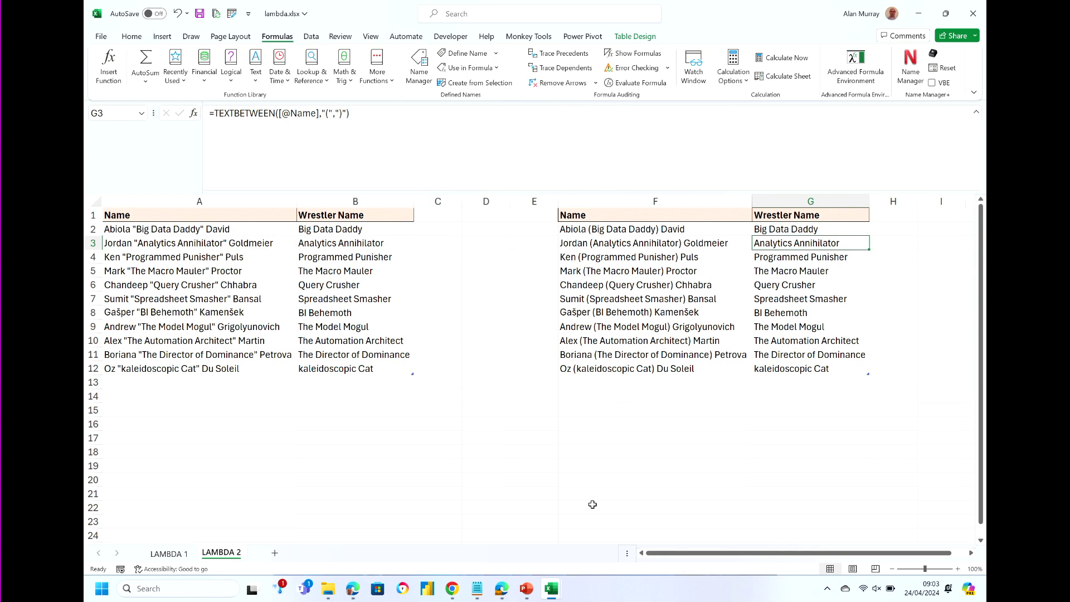
Switch to the PowerPoint presentation and start the slide show from the "Share a LAMBDA" slide.
{"action": "left_click", "coordinate": [531, 588]}
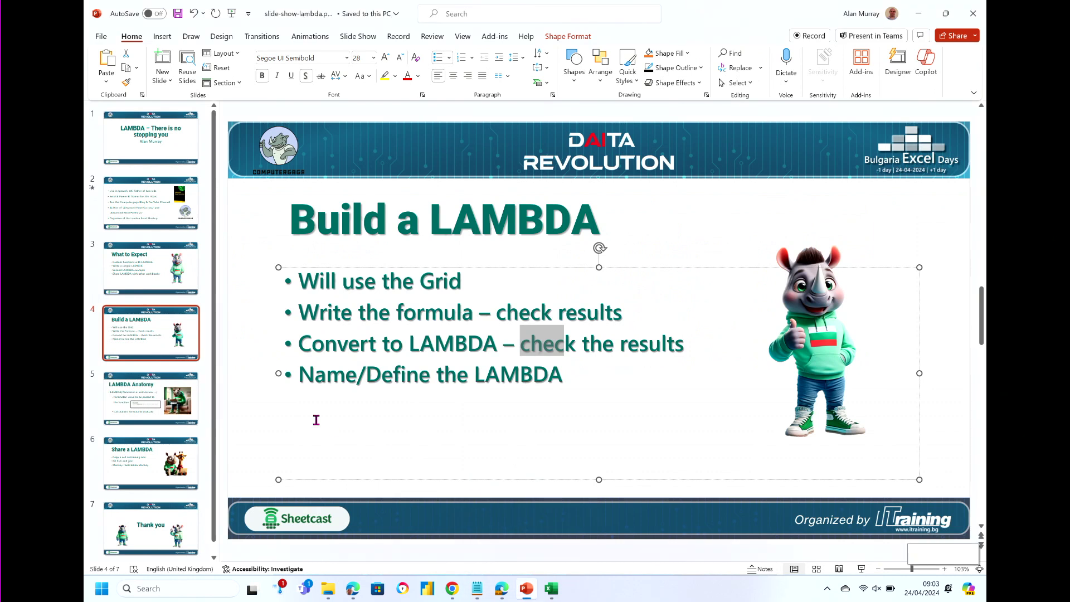
{"action": "left_click", "coordinate": [194, 464]}
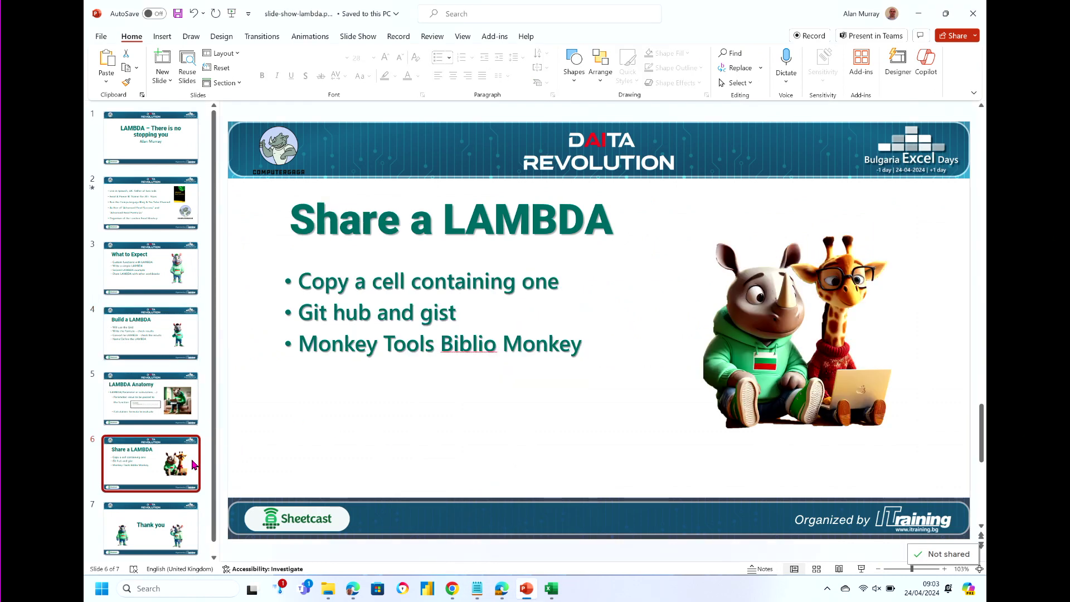
{"action": "key", "text": "shift+F5"}
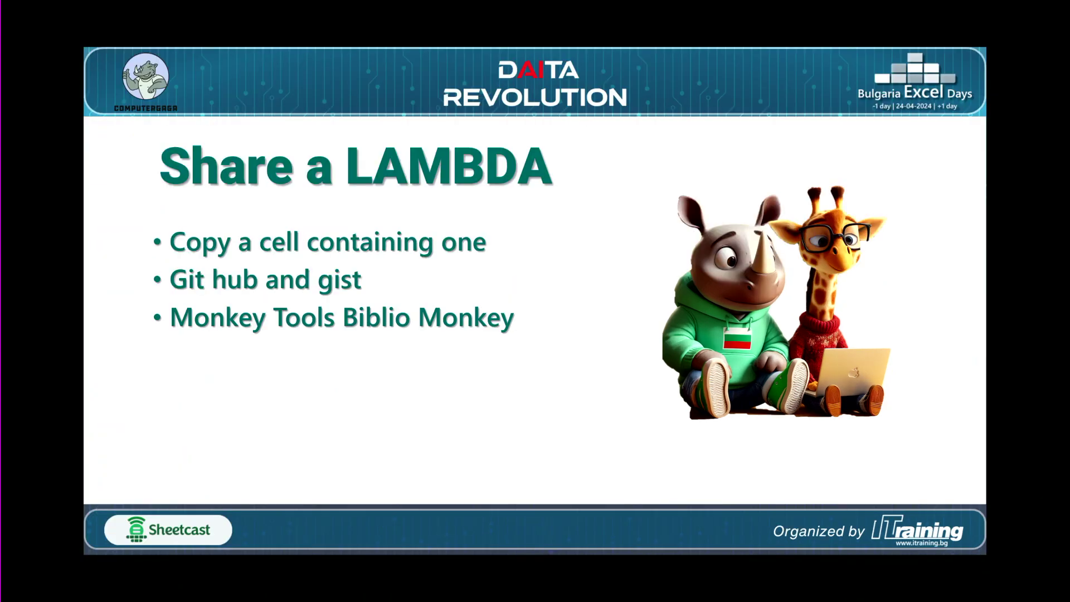
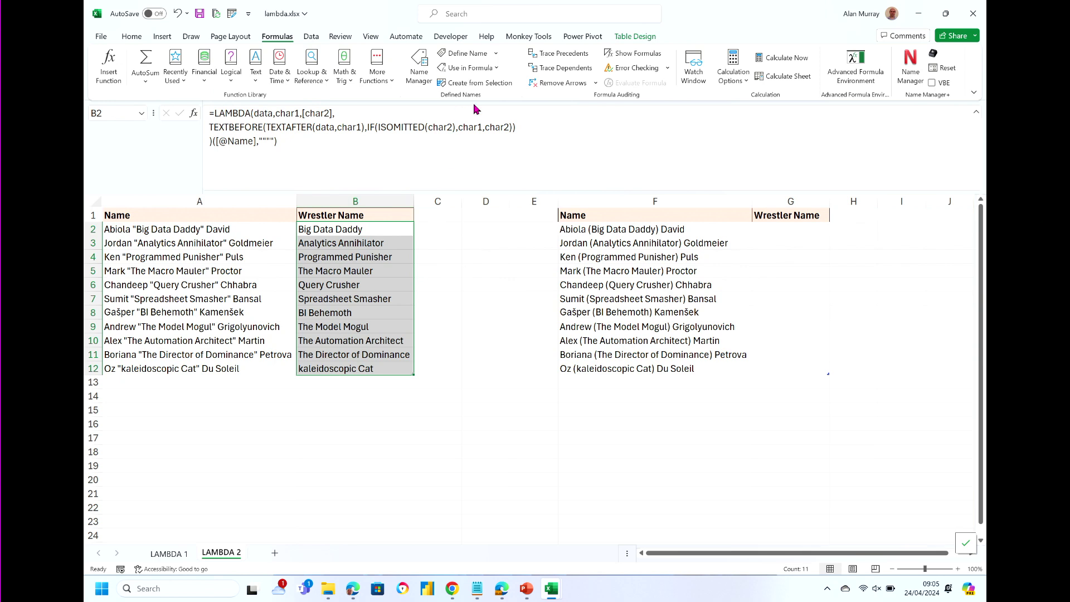
Open the BiblioMonkey library of Monkey Tools, choose to add a new item and expand the LAMBDA folder.
{"action": "left_click", "coordinate": [540, 36]}
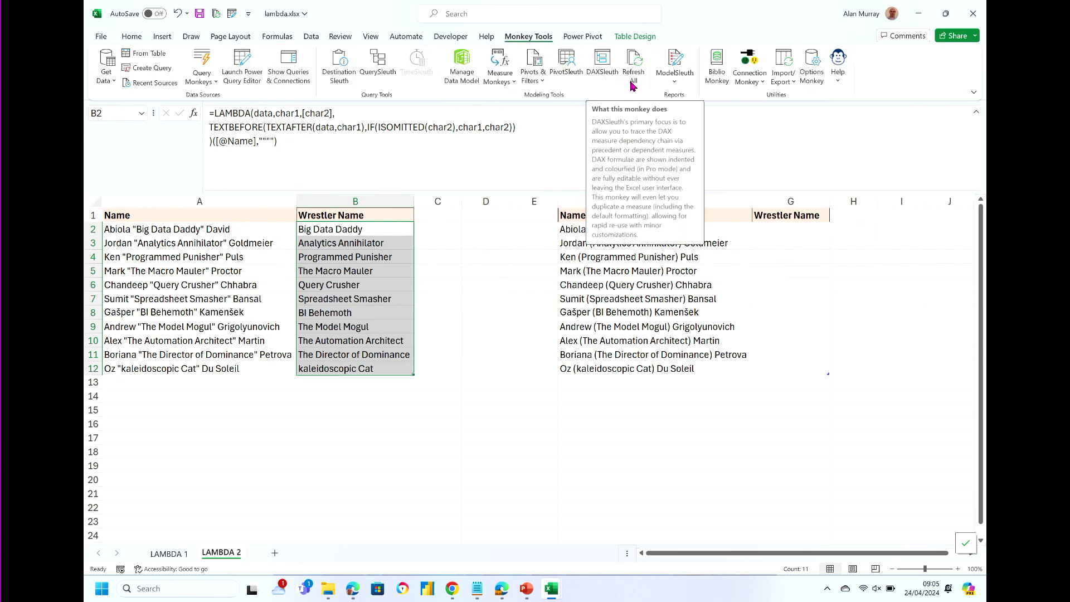
{"action": "left_click", "coordinate": [718, 84]}
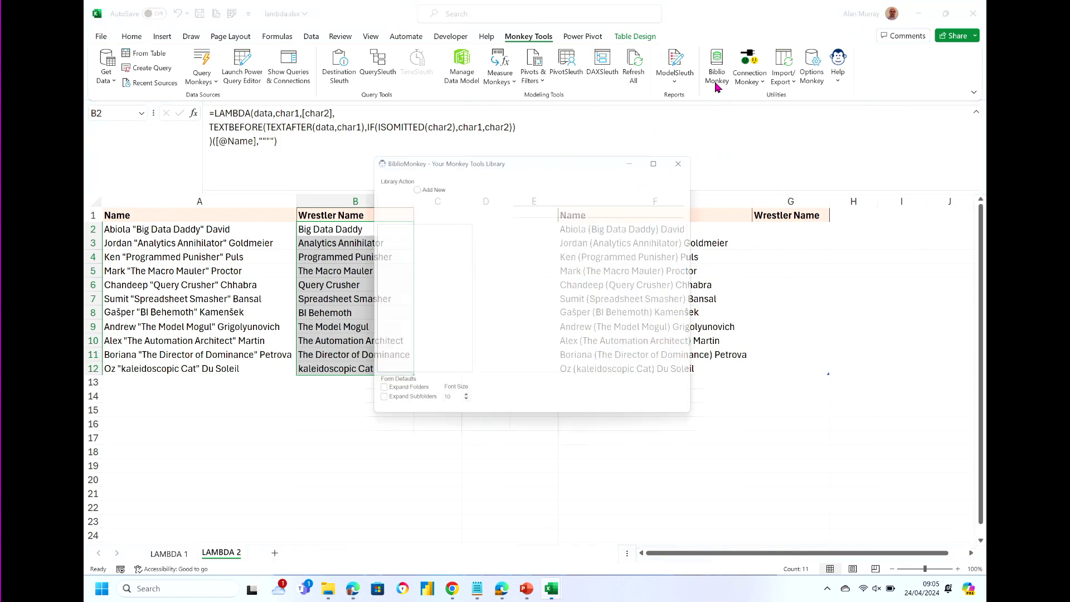
{"action": "left_click", "coordinate": [411, 185]}
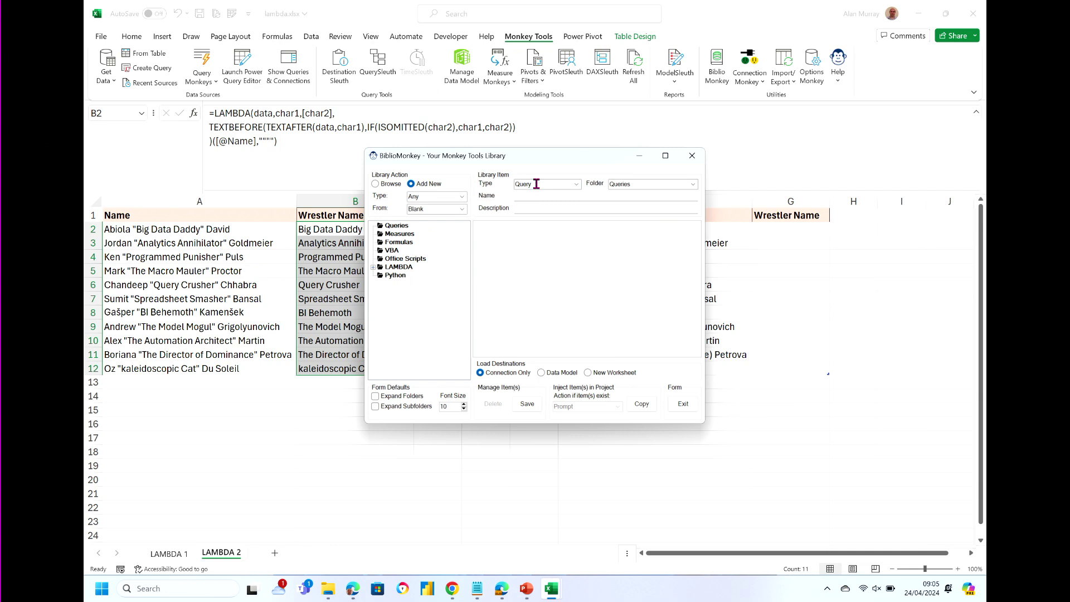
{"action": "left_click", "coordinate": [373, 268]}
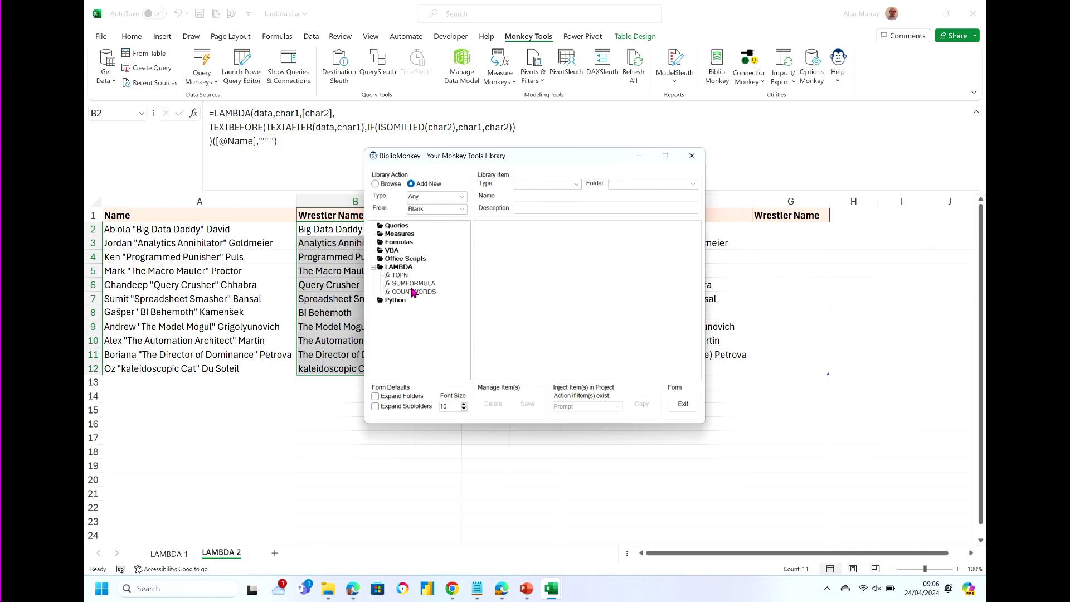
Set the new library item's type to LAMBDA and name it TEXTBETWEEN.
{"action": "left_click", "coordinate": [576, 184]}
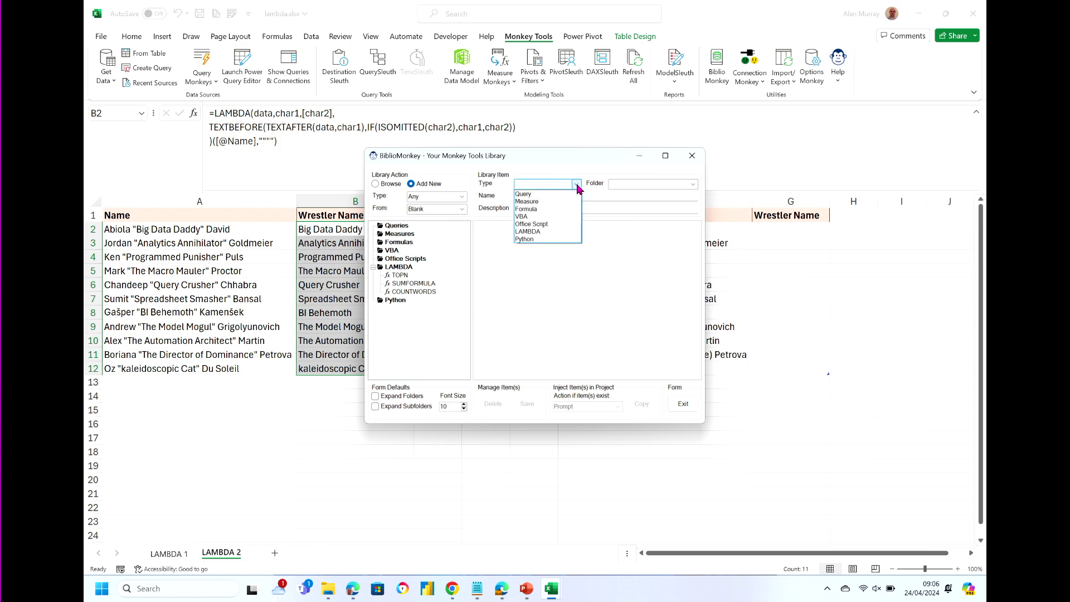
{"action": "left_click", "coordinate": [538, 232]}
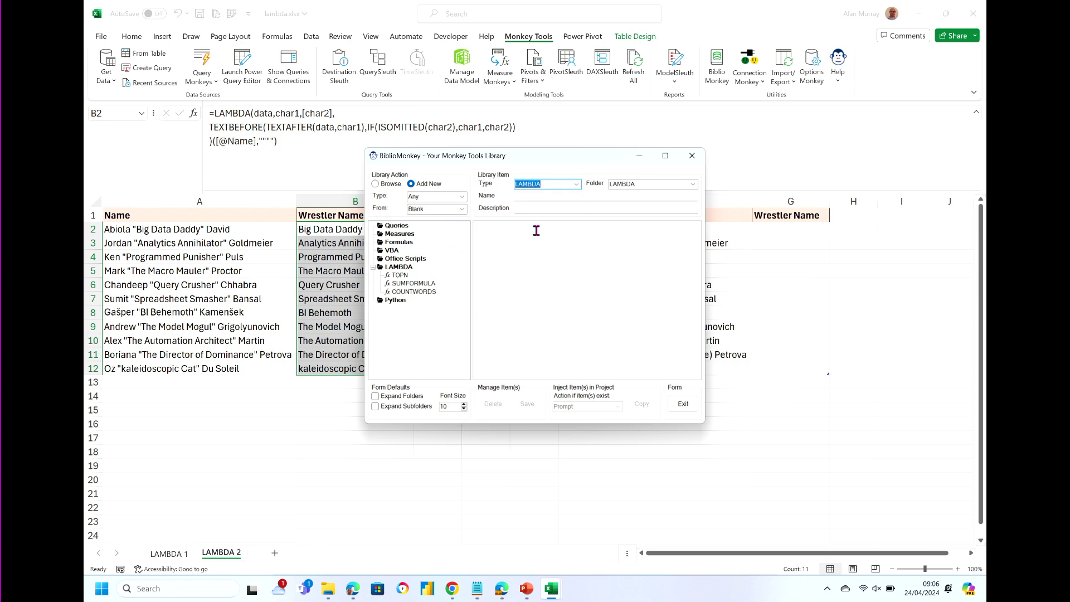
{"action": "left_click", "coordinate": [544, 198]}
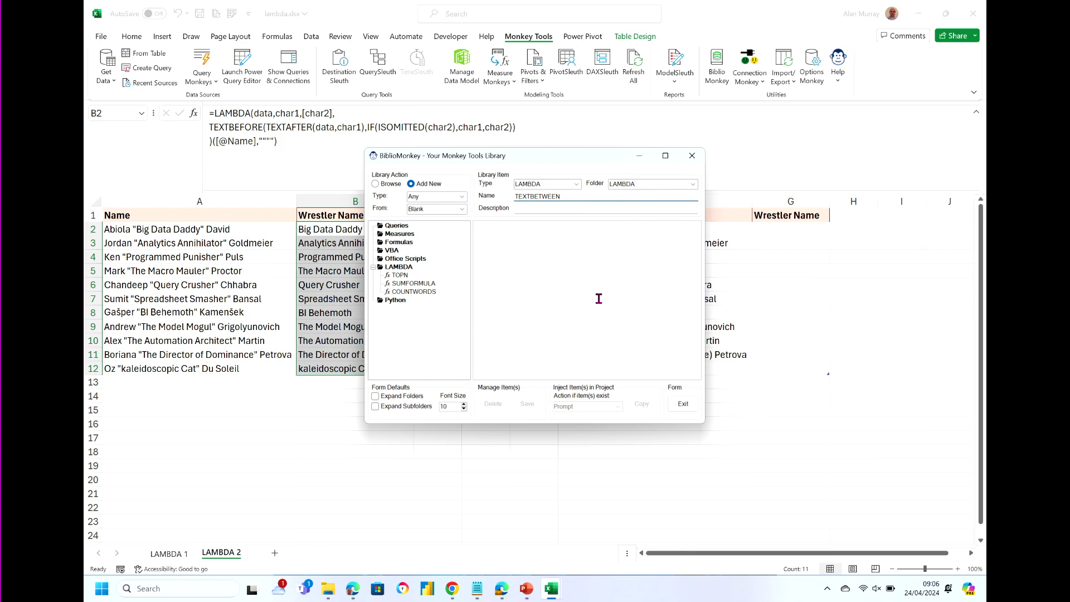
Insert the copied =LAMBDA(data,char1,[char2],…) definition as the item's code, save it to the library and exit BiblioMonkey.
{"action": "left_click", "coordinate": [549, 251]}
{"action": "type", "text": "=LAMBDA(data,char1,[char2], TEXTBEFORE(TEXTAFTER(data,char1),IF(ISOMITTED(char2),char1,char2)) )"}
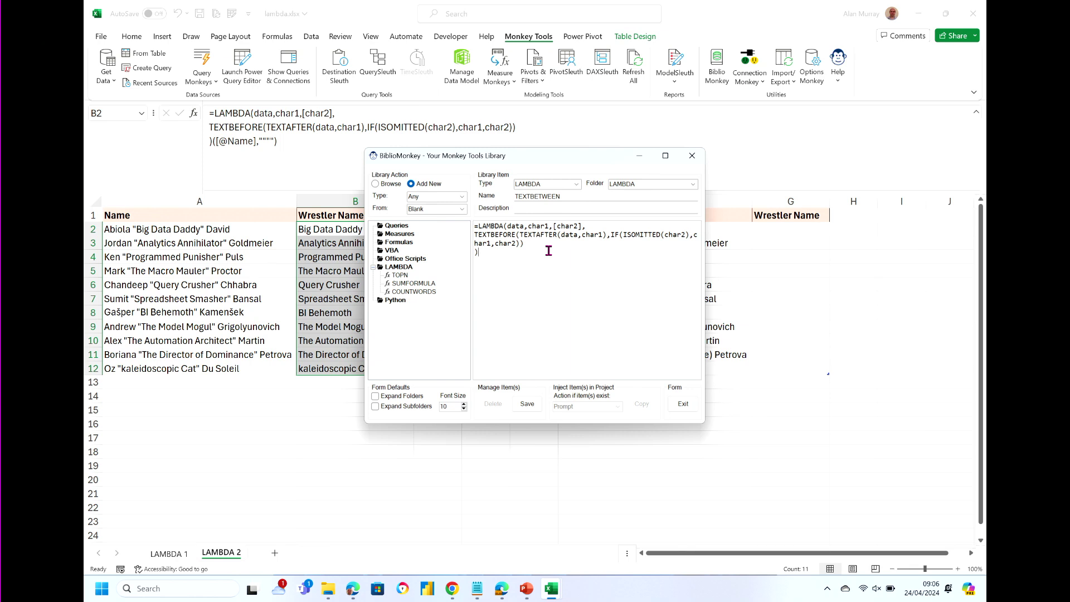
{"action": "left_click", "coordinate": [530, 405]}
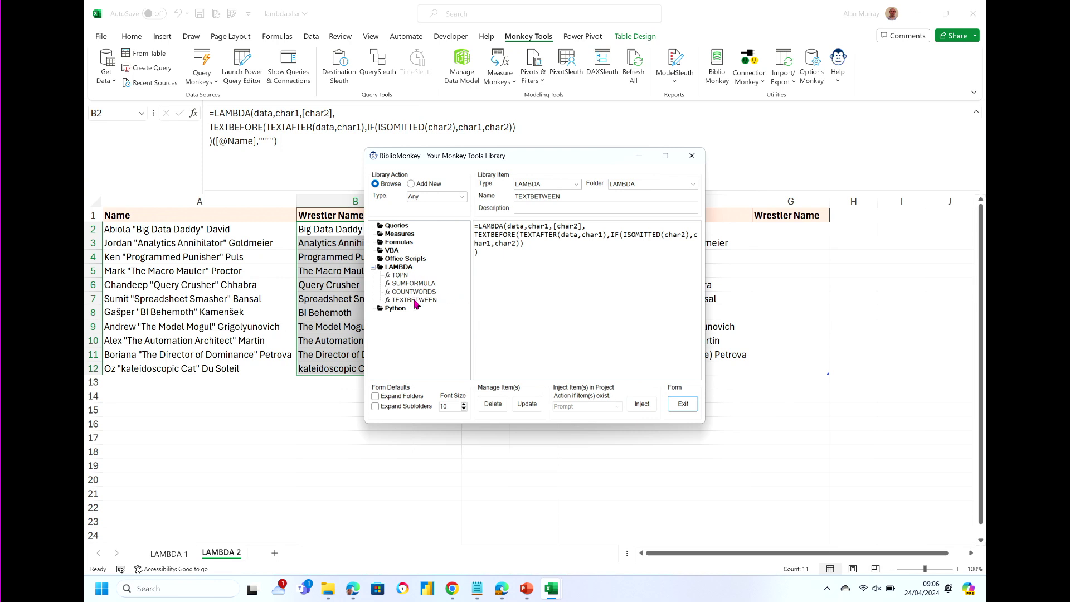
{"action": "left_click", "coordinate": [674, 408]}
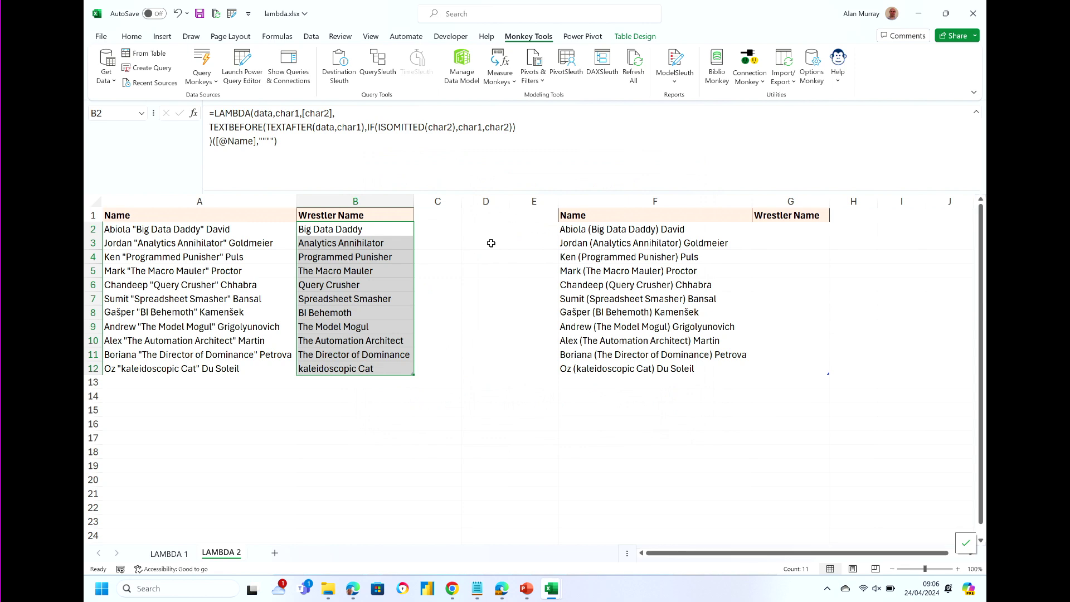
Switch to the sharing-lambda.xlsx workbook.
{"action": "left_click", "coordinate": [491, 243]}
{"action": "left_click", "coordinate": [216, 229]}
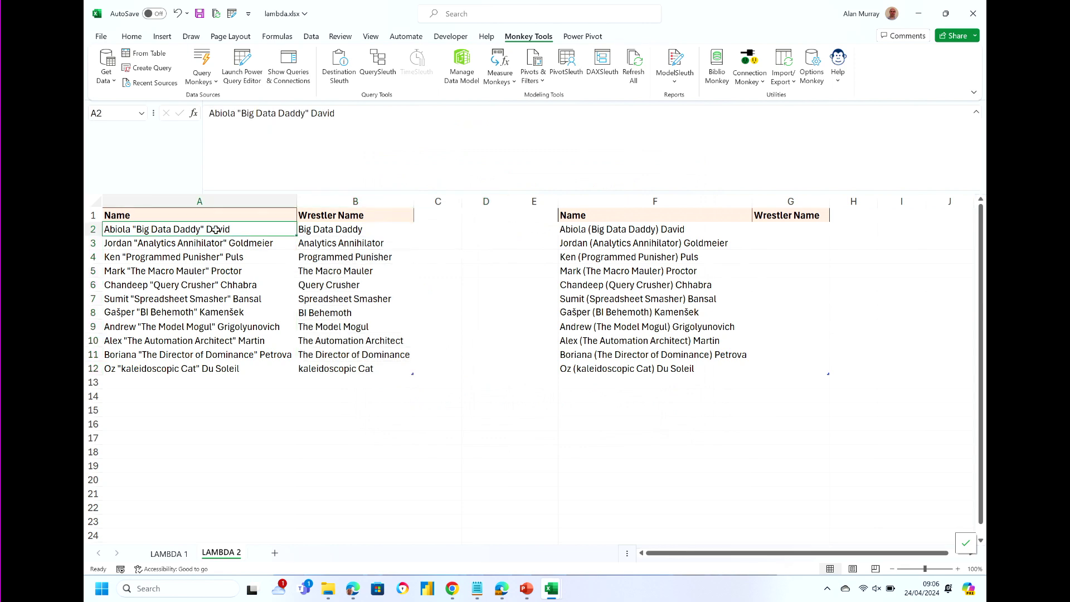
{"action": "left_click", "coordinate": [207, 243]}
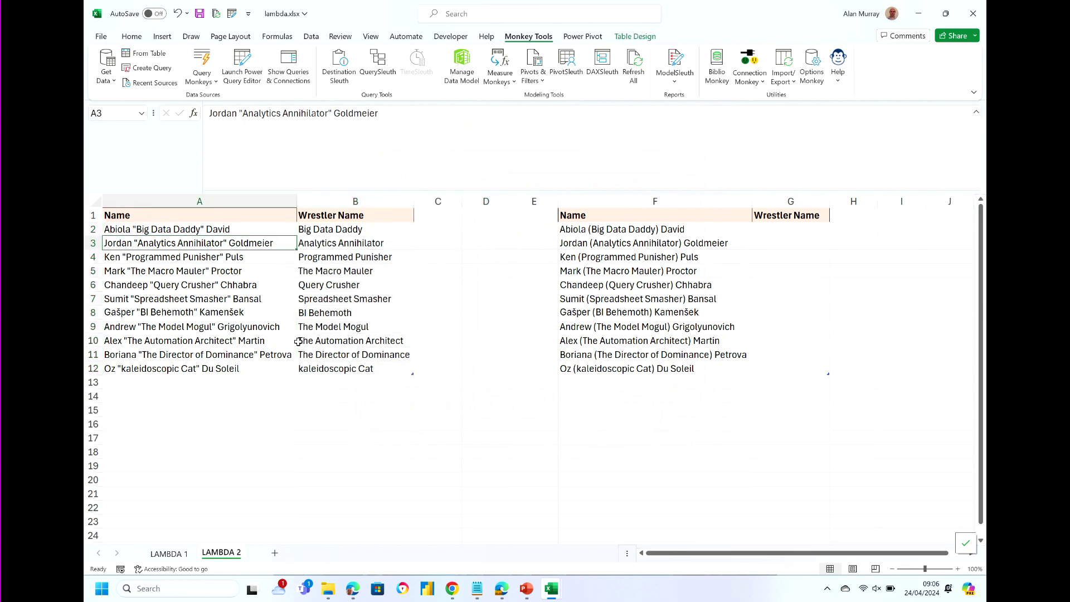
{"action": "mouse_move", "coordinate": [555, 593]}
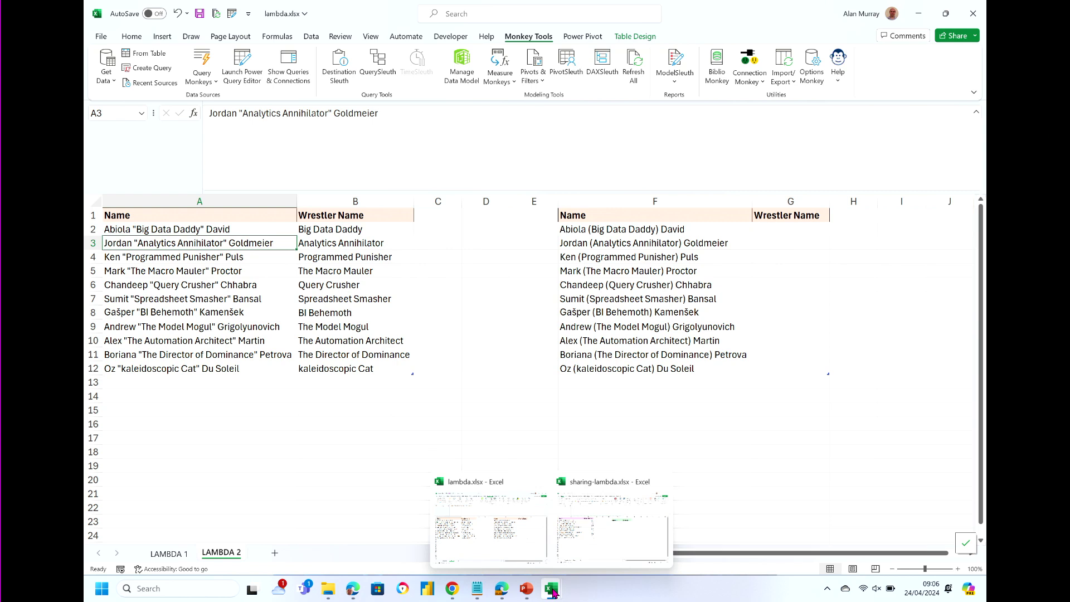
{"action": "left_click", "coordinate": [599, 554]}
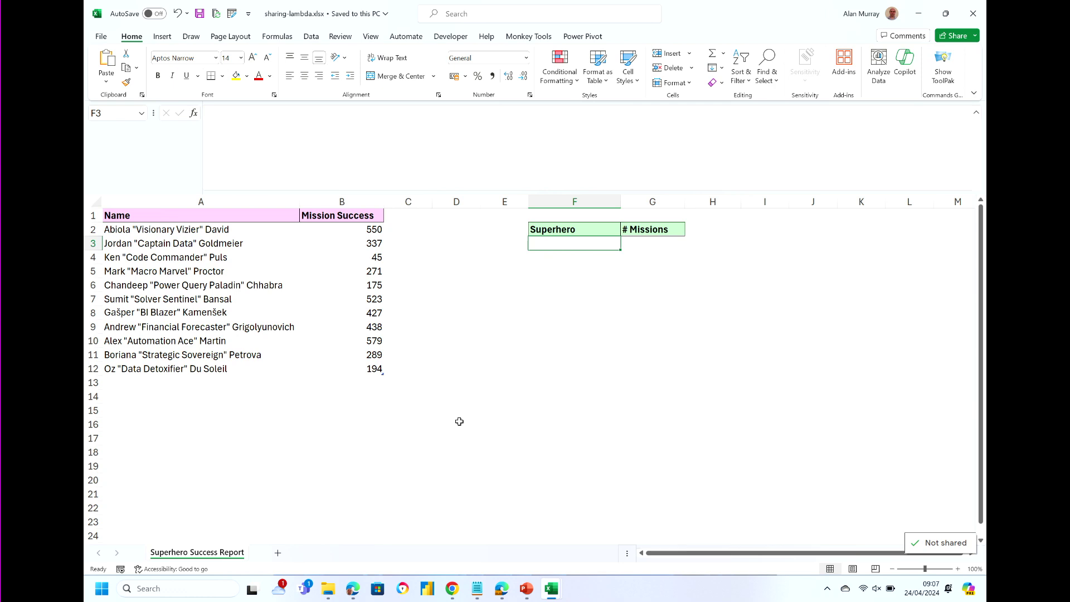
{"action": "left_click", "coordinate": [488, 420]}
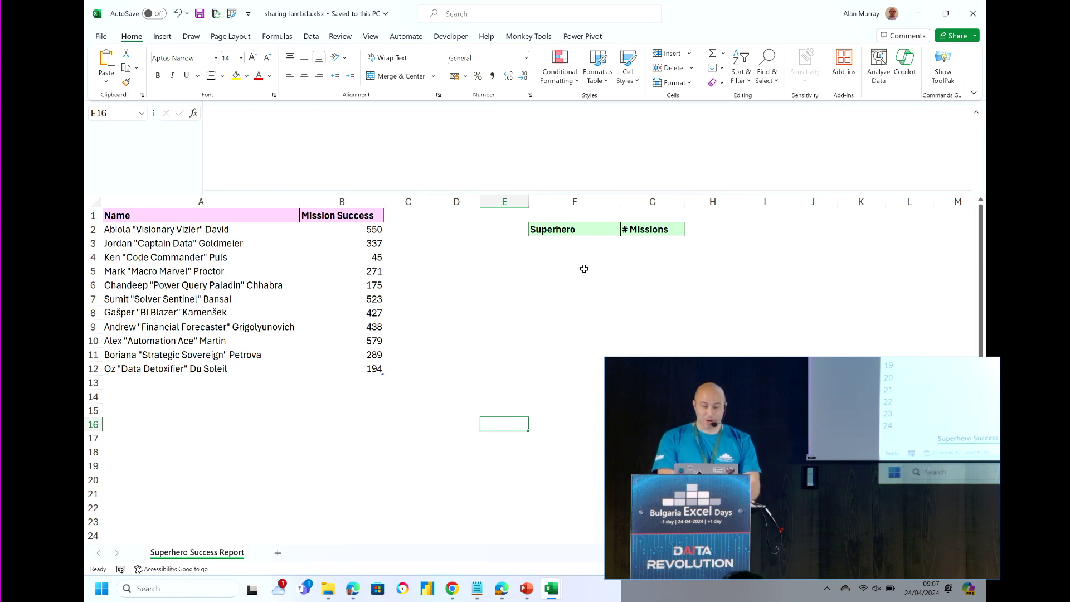
{"action": "left_click_drag", "start_coordinate": [578, 246], "coordinate": [642, 352]}
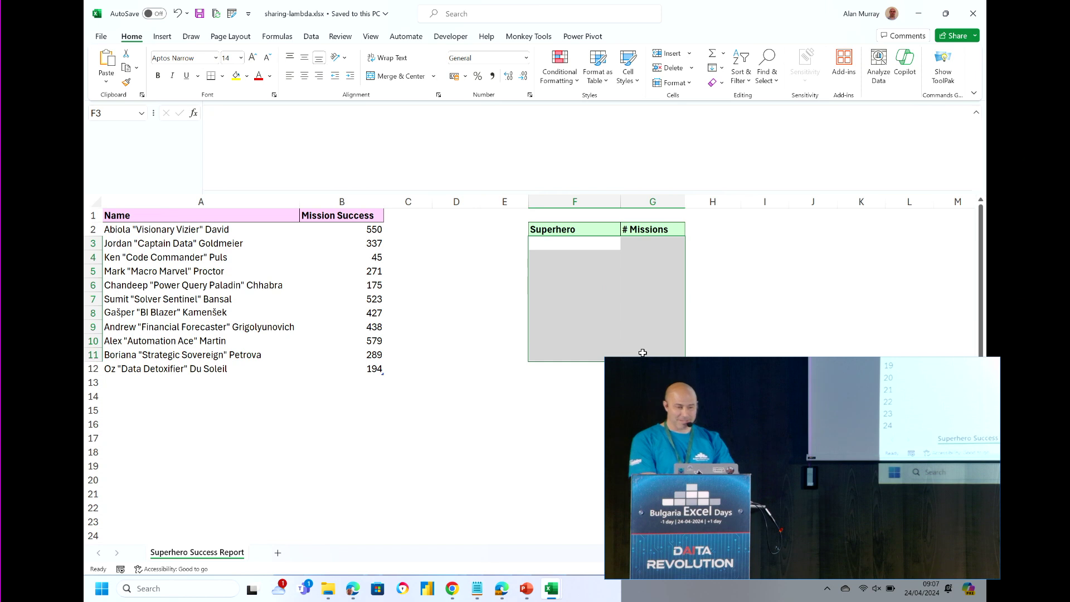
{"action": "left_click", "coordinate": [662, 242]}
{"action": "left_click_drag", "start_coordinate": [663, 251], "coordinate": [664, 273]}
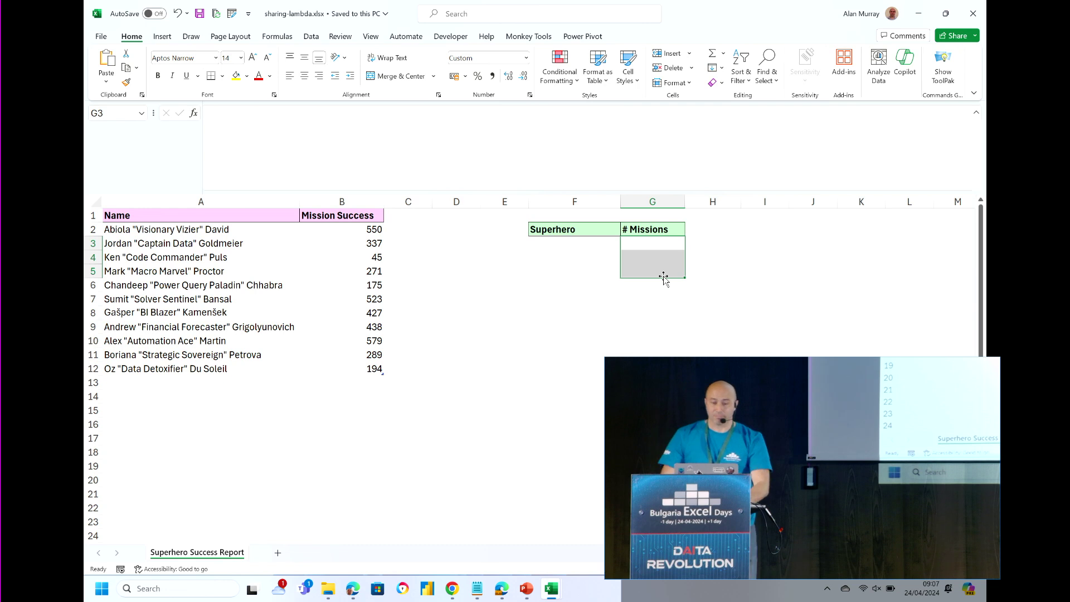
{"action": "left_click", "coordinate": [569, 244]}
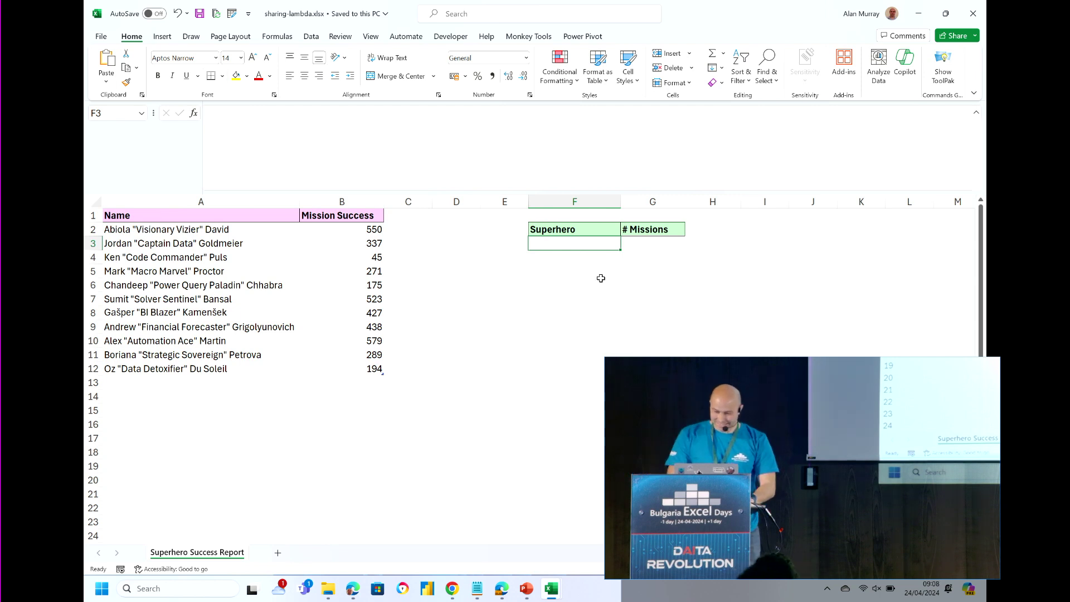
Insert the TOPN LAMBDA from the BiblioMonkey library into the workbook, with cell F3 selected.
{"action": "left_click", "coordinate": [664, 247]}
{"action": "left_click", "coordinate": [581, 244]}
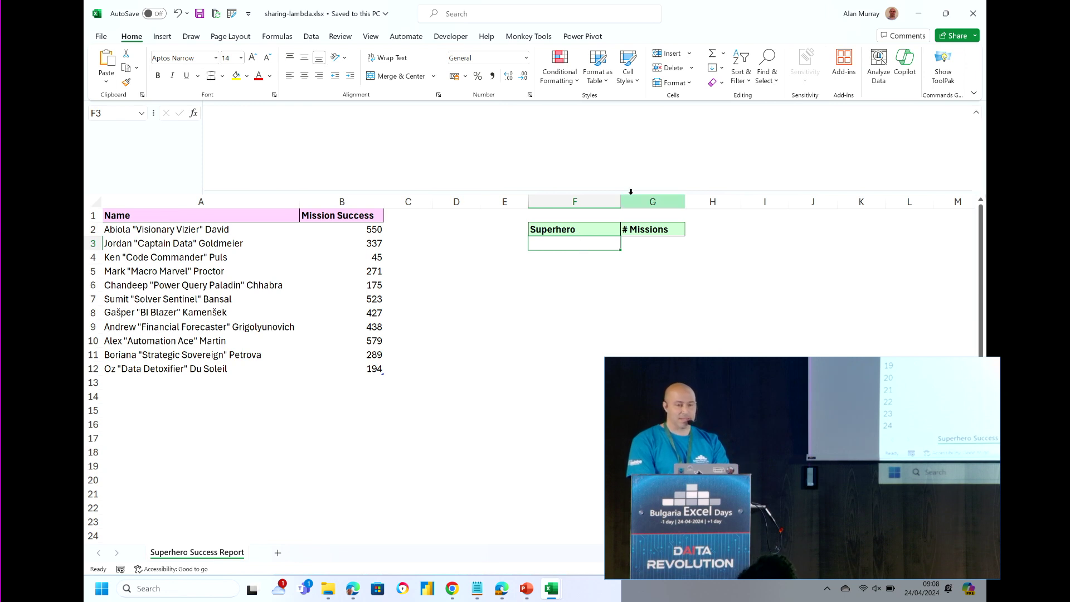
{"action": "right_click", "coordinate": [570, 239]}
{"action": "mouse_move", "coordinate": [641, 206]}
{"action": "mouse_move", "coordinate": [728, 230]}
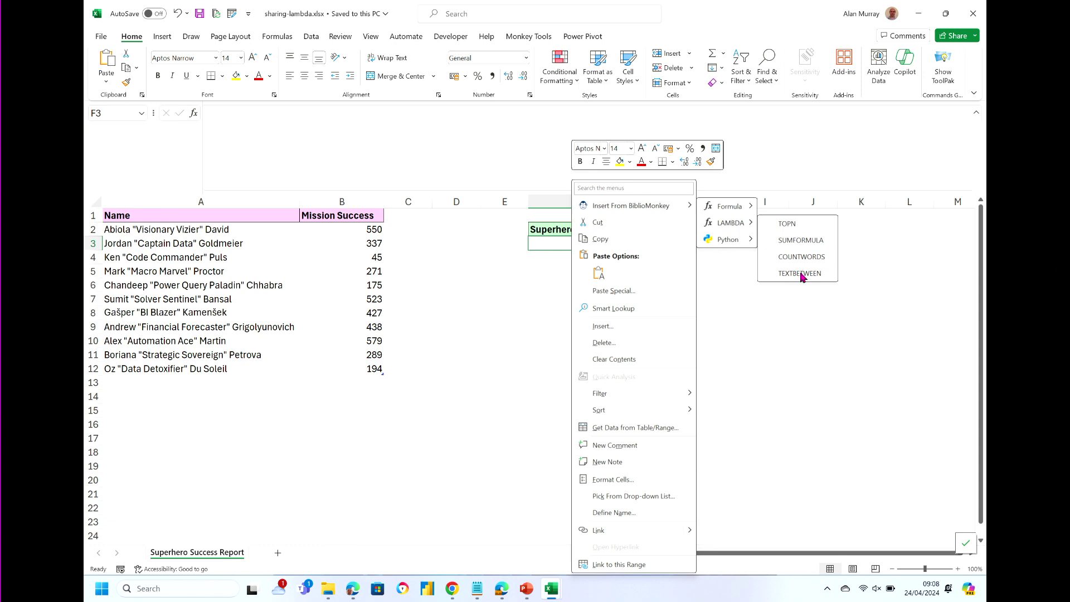
{"action": "left_click", "coordinate": [799, 223]}
{"action": "left_click", "coordinate": [557, 308]}
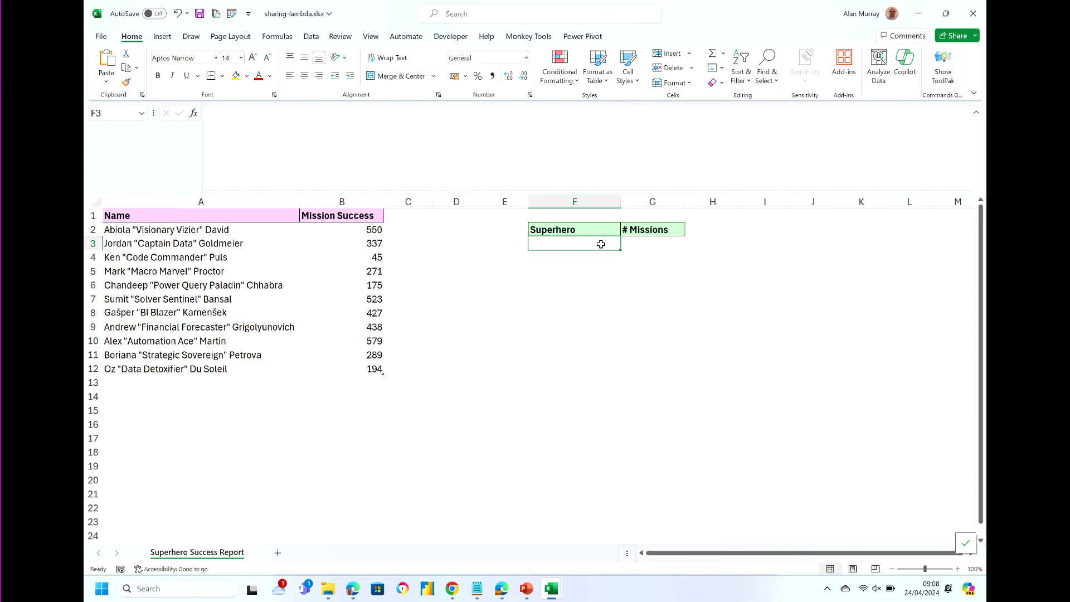
Insert the TEXTBETWEEN LAMBDA from the BiblioMonkey library into the workbook.
{"action": "right_click", "coordinate": [601, 244]}
{"action": "mouse_move", "coordinate": [690, 211]}
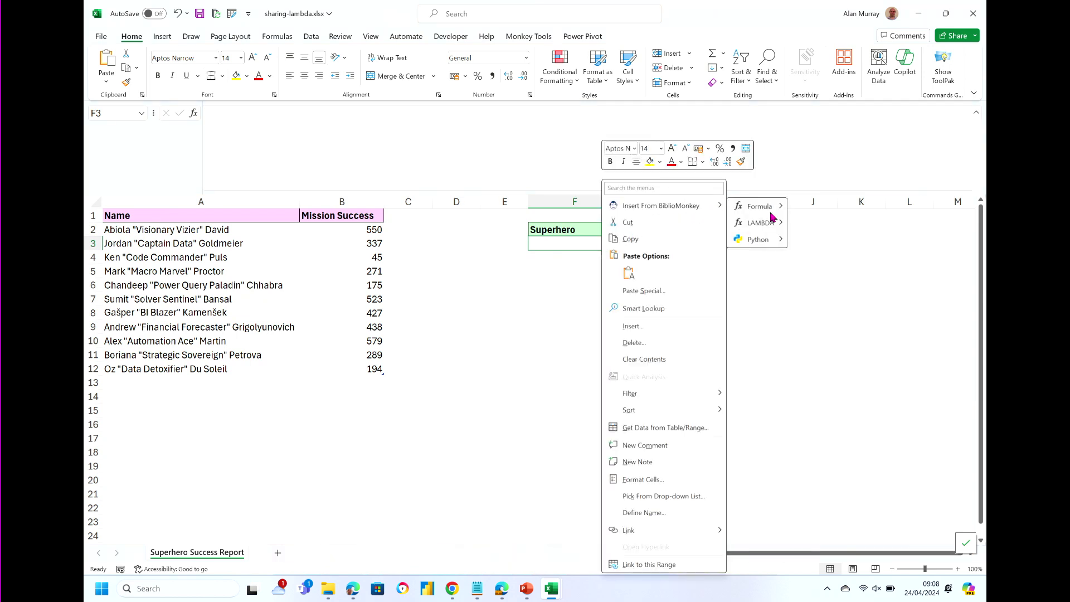
{"action": "mouse_move", "coordinate": [771, 222]}
{"action": "left_click", "coordinate": [825, 274]}
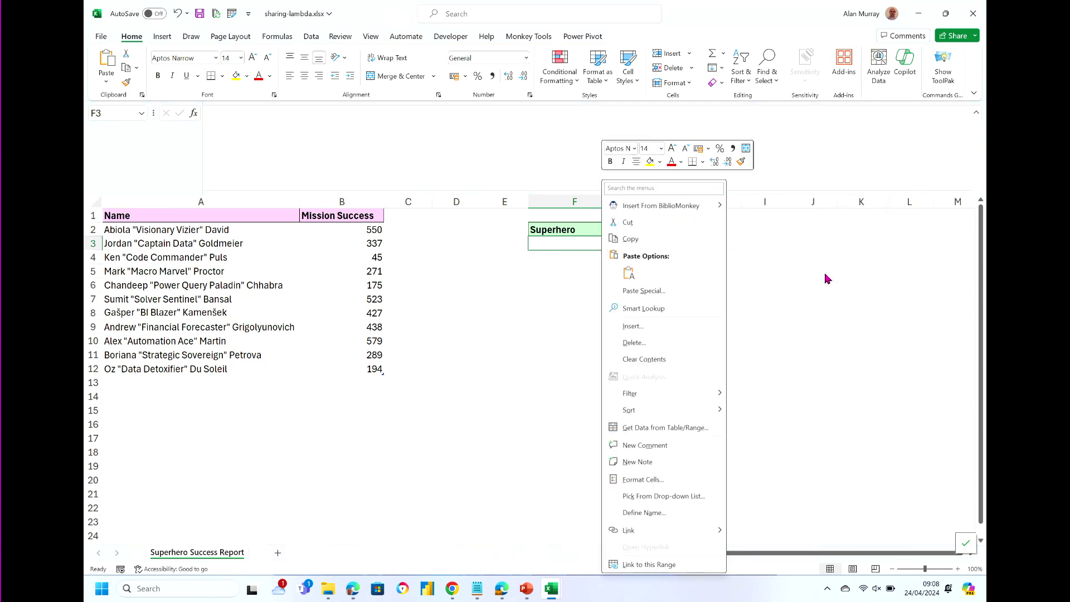
{"action": "left_click", "coordinate": [559, 308]}
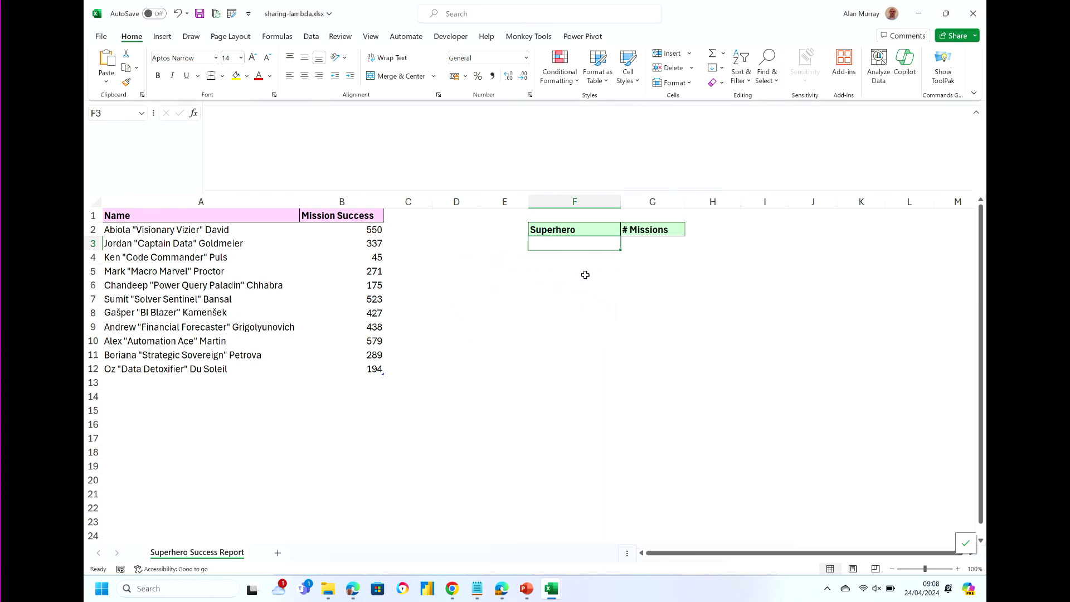
Start a LET formula in cell F3 and declare alias as its first name on a new line.
{"action": "type", "text": "=let("}
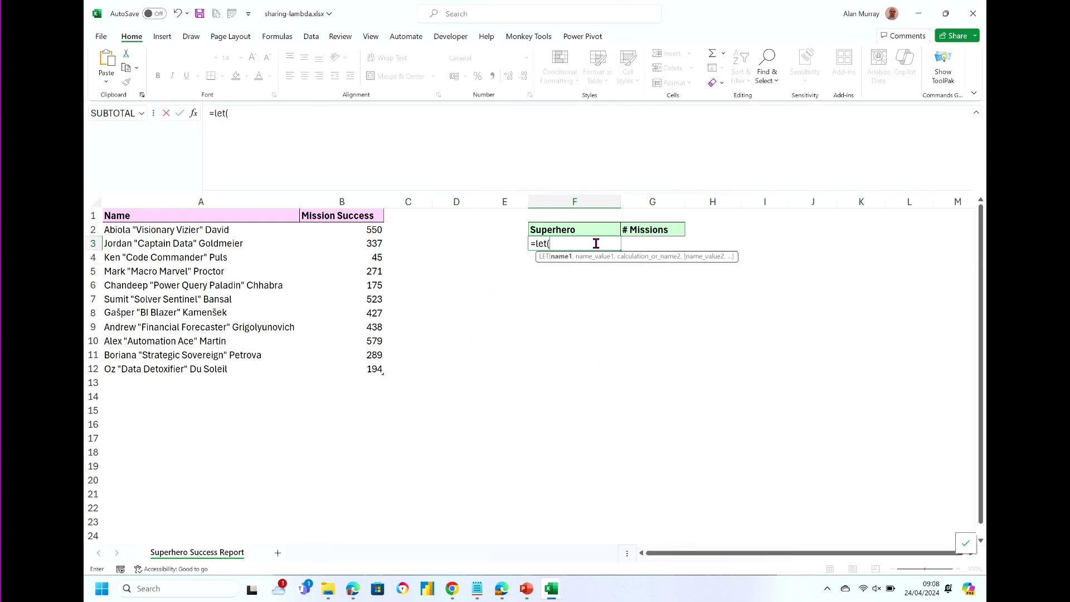
{"action": "key", "text": "alt+Return"}
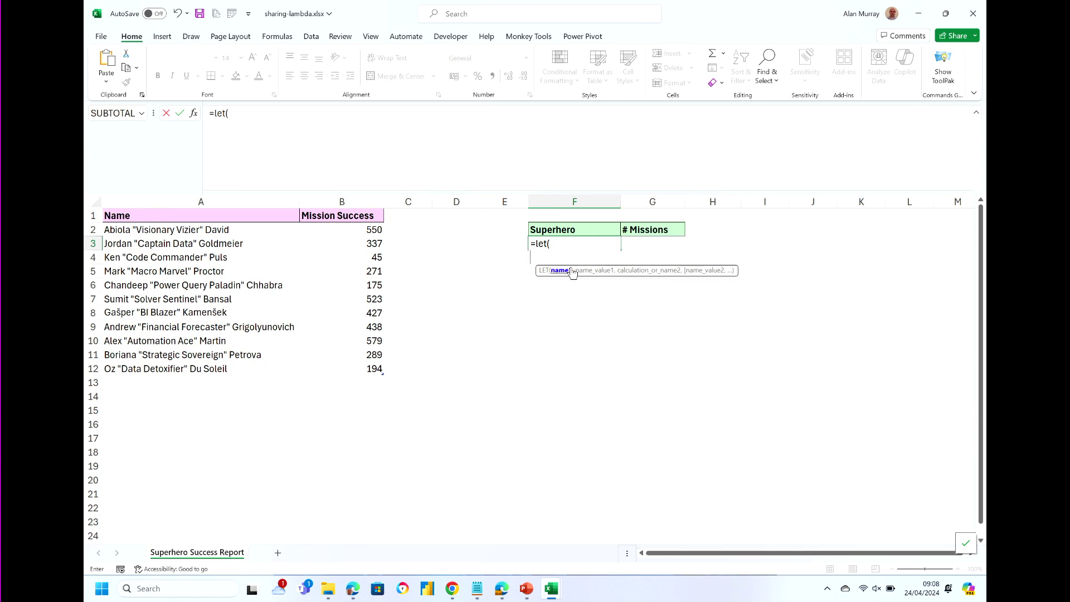
{"action": "left_click", "coordinate": [227, 130]}
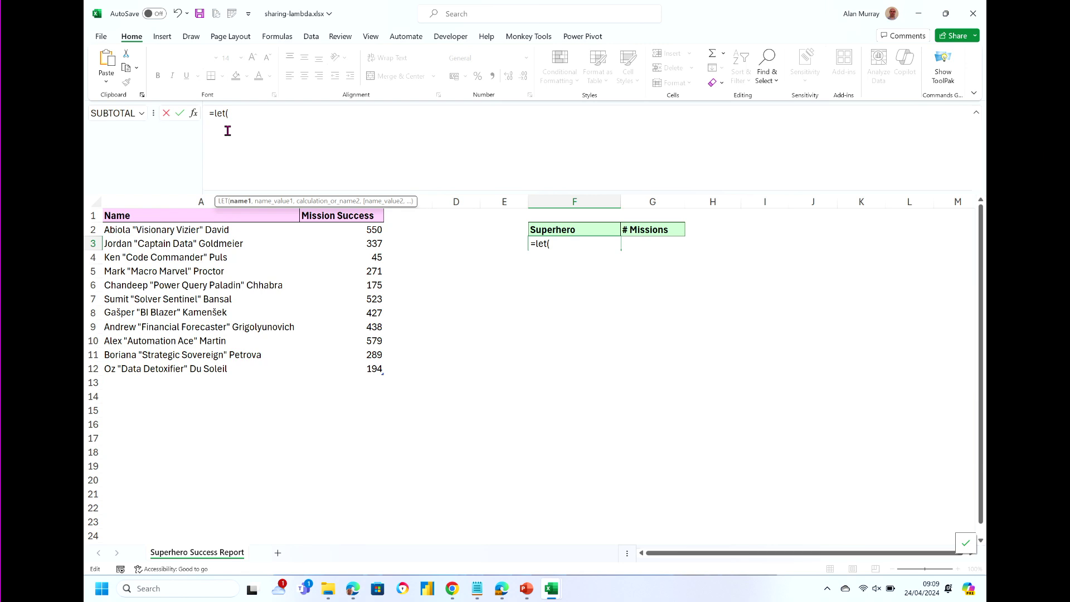
{"action": "type", "text": "alias,"}
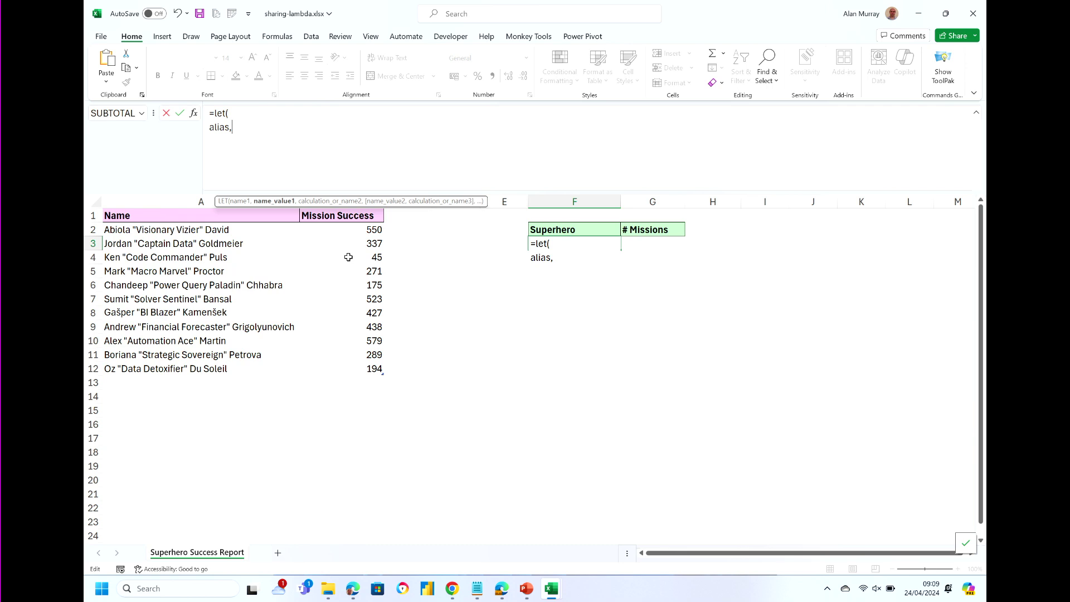
Define alias as TEXTBETWEEN(tblSuperheroes[Name],""""), using the table's Name column and the double-quote character as delimiter.
{"action": "type", "text": "te"}
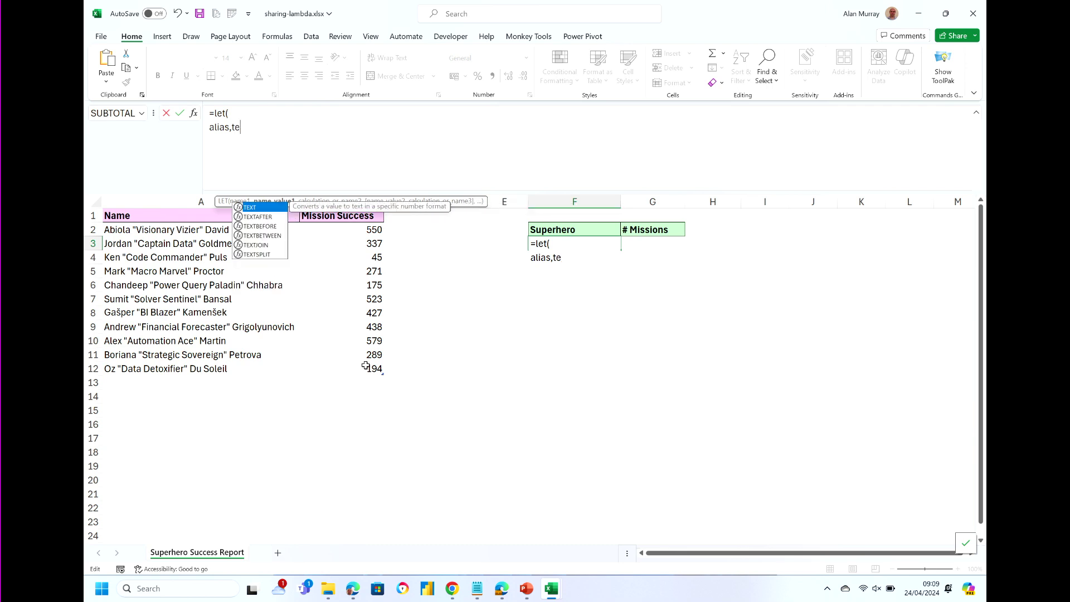
{"action": "double_click", "coordinate": [257, 237]}
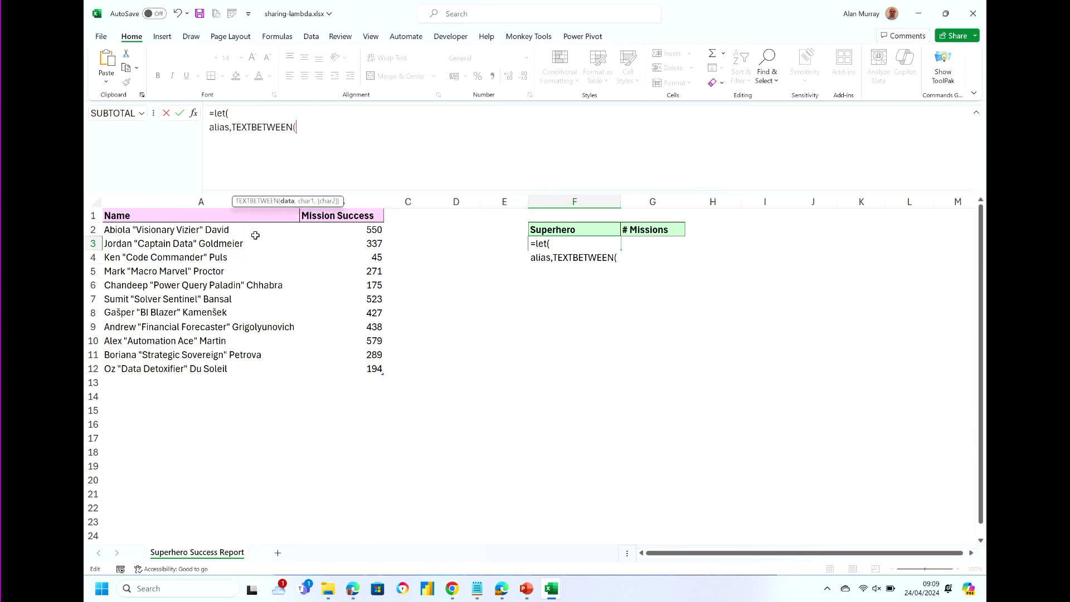
{"action": "left_click_drag", "start_coordinate": [216, 231], "coordinate": [206, 371]}
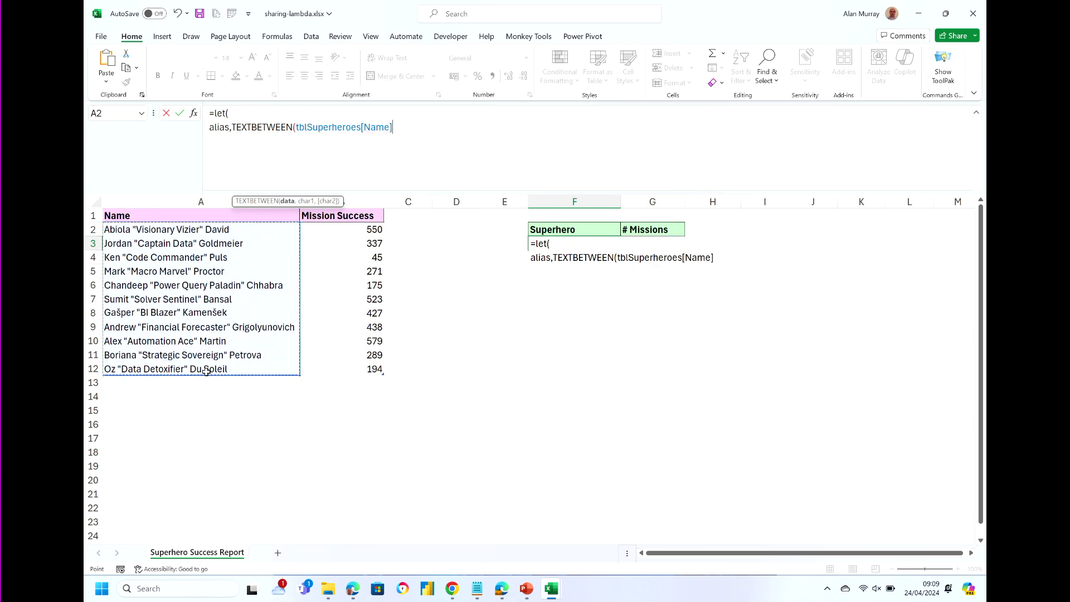
{"action": "type", "text": ",\"\"\"\""}
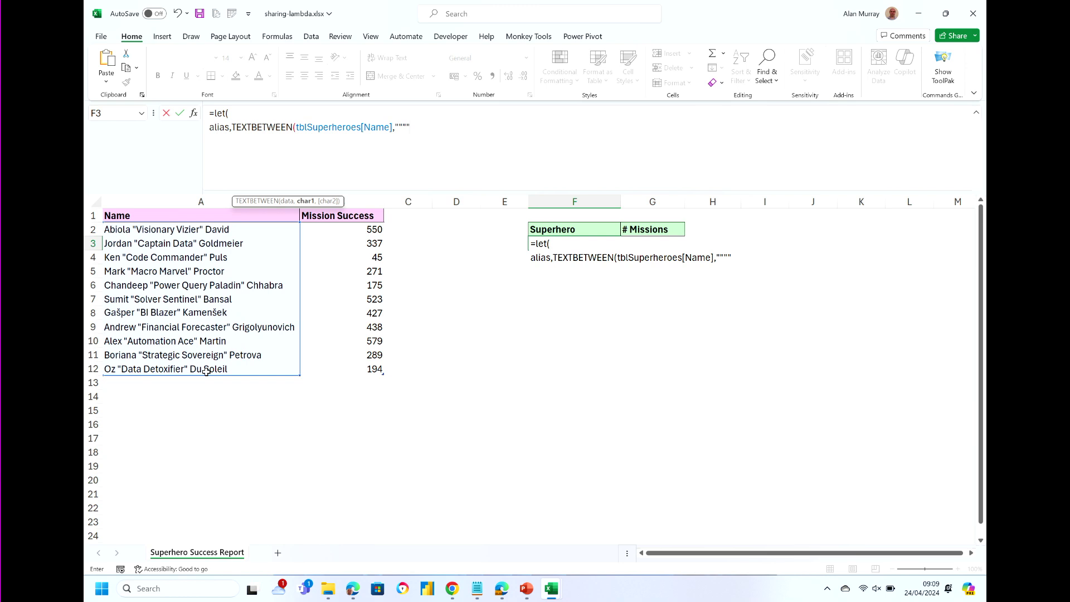
{"action": "type", "text": ")"}
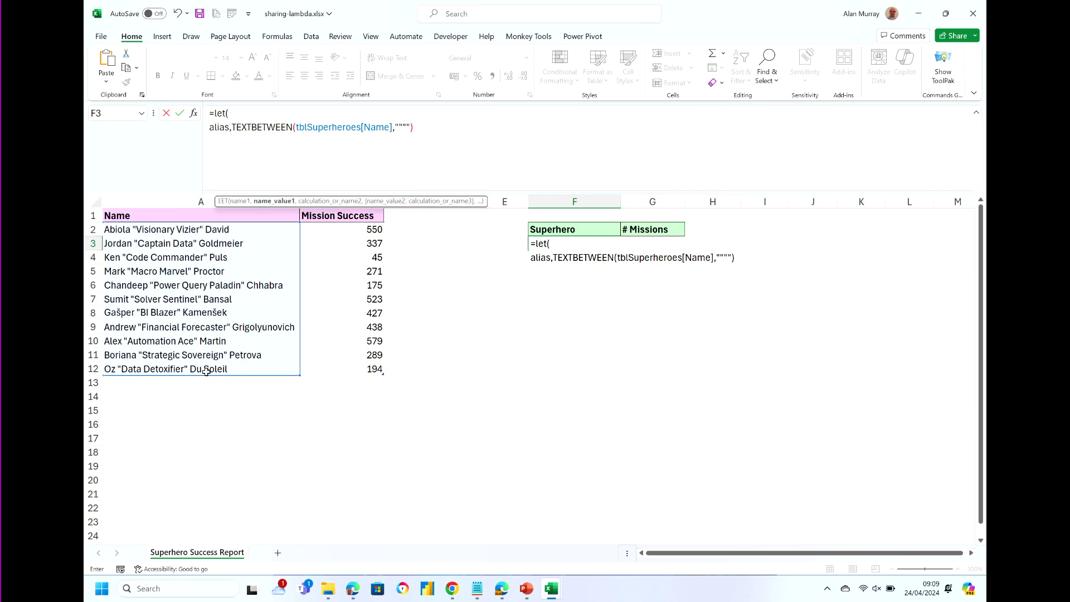
{"action": "type", "text": ","}
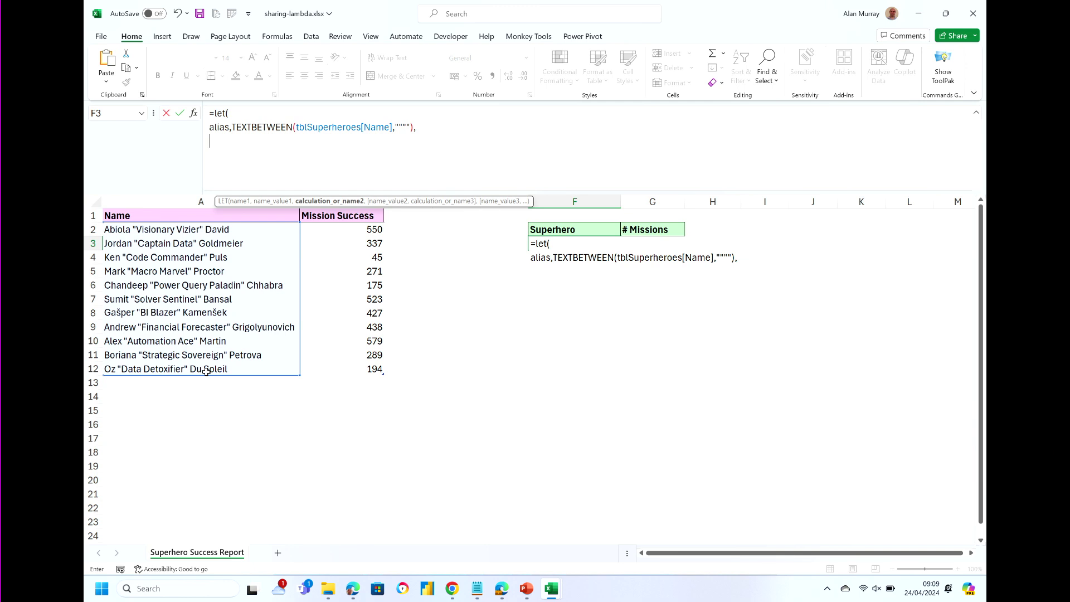
Begin the LET formula's calculation on a new line with the TOPN function.
{"action": "key", "text": "alt+Return"}
{"action": "type", "text": "to"}
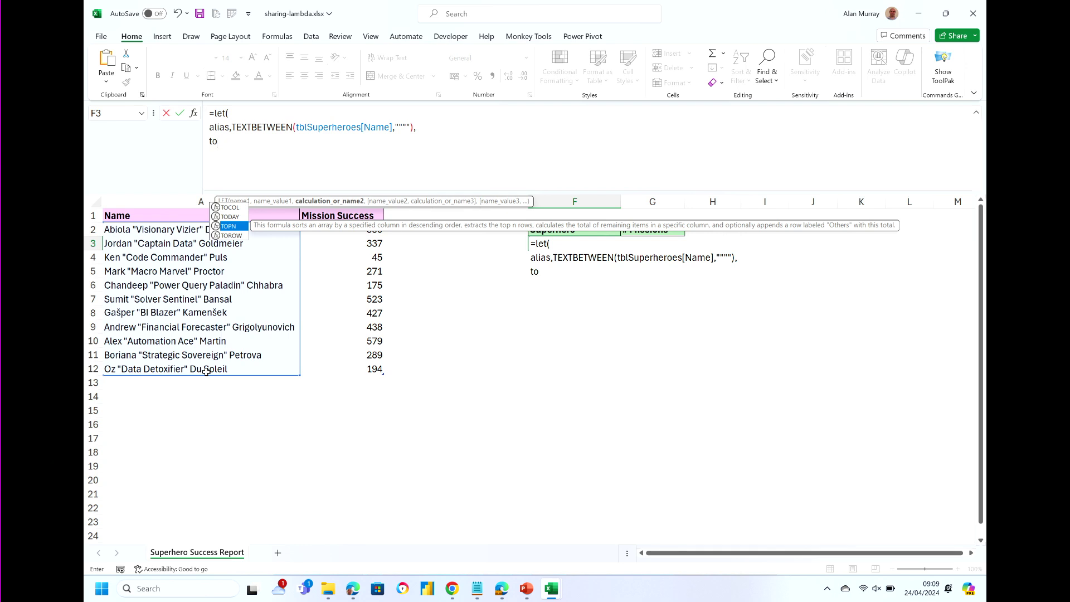
{"action": "key", "text": "Tab"}
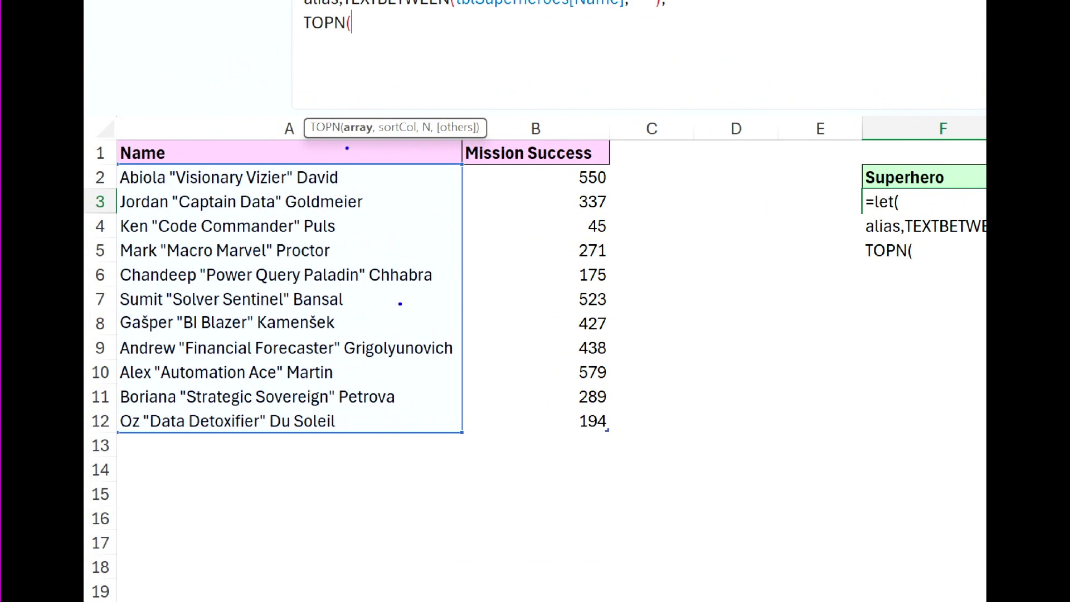
Mark the arguments in the TOPN syntax hint with temporary on-screen annotations.
{"action": "left_click_drag", "start_coordinate": [346, 146], "coordinate": [411, 143]}
{"action": "mouse_move", "coordinate": [442, 190]}
{"action": "left_mouse_down"}
{"action": "mouse_move", "coordinate": [427, 147]}
{"action": "mouse_move", "coordinate": [438, 153]}
{"action": "left_mouse_up"}
{"action": "mouse_move", "coordinate": [491, 206]}
{"action": "left_mouse_down"}
{"action": "mouse_move", "coordinate": [454, 135]}
{"action": "mouse_move", "coordinate": [472, 150]}
{"action": "left_mouse_up"}
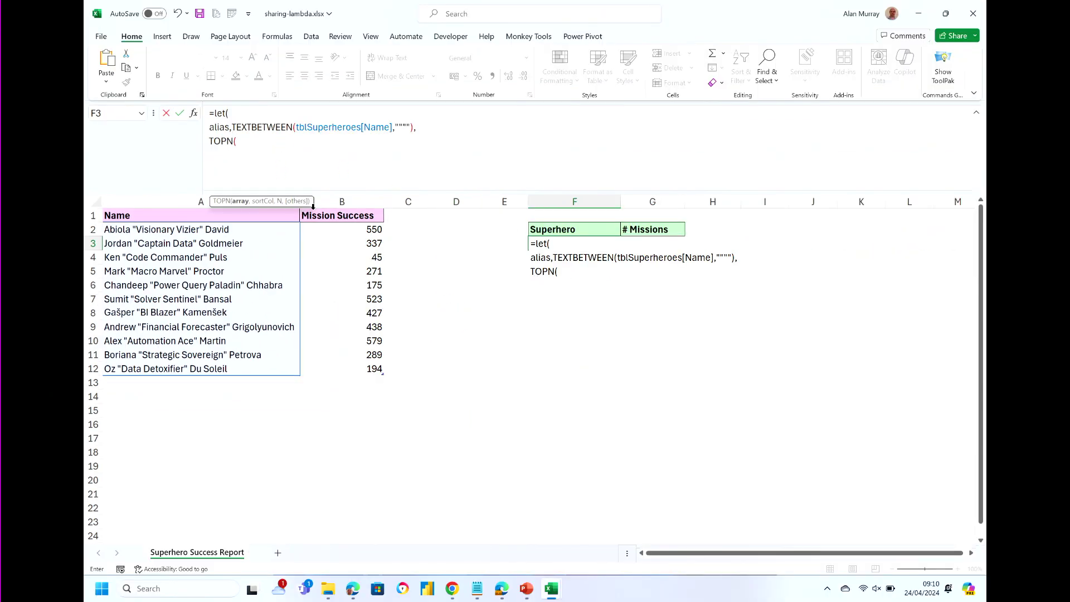
Supply HSTACK(alias,tblSuperheroes[Mission Success]) as TOPN's array argument.
{"action": "type", "text": "hstack"}
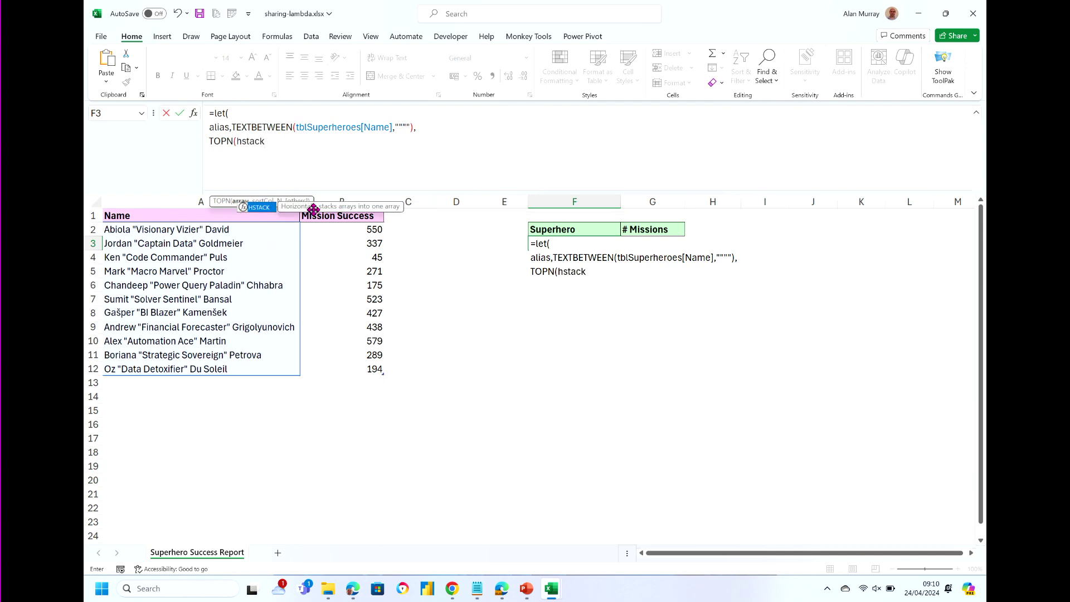
{"action": "type", "text": "(alisa"}
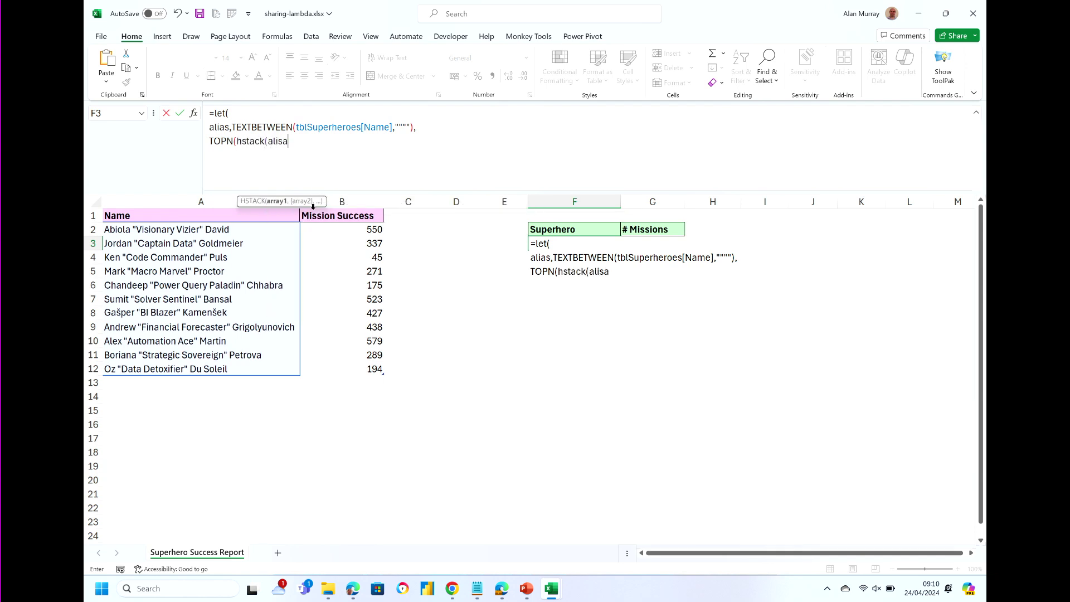
{"action": "key", "text": "BackSpace"}
{"action": "key", "text": "BackSpace"}
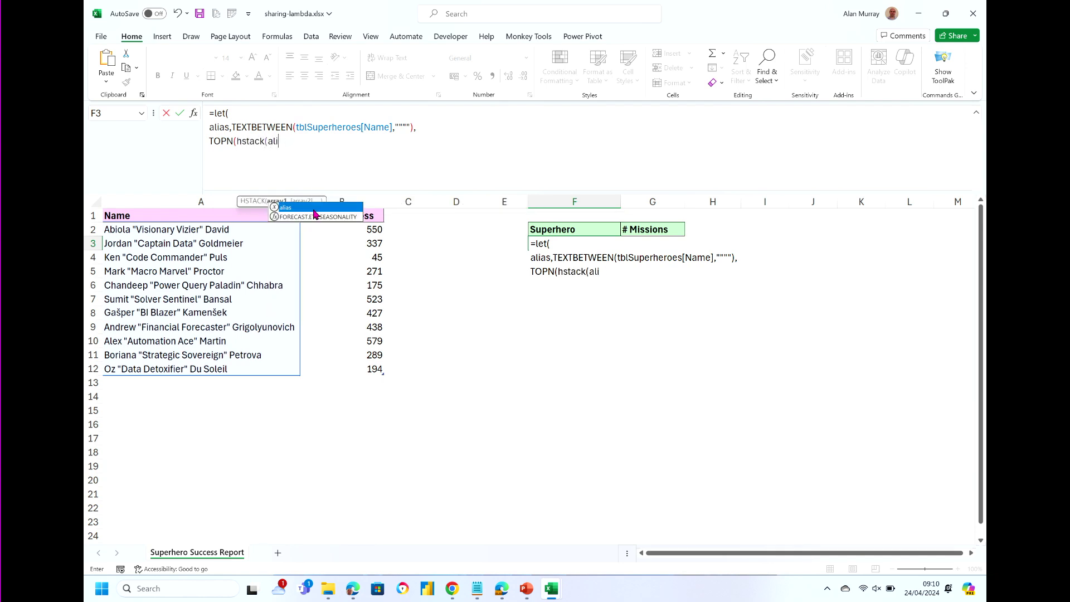
{"action": "double_click", "coordinate": [313, 208]}
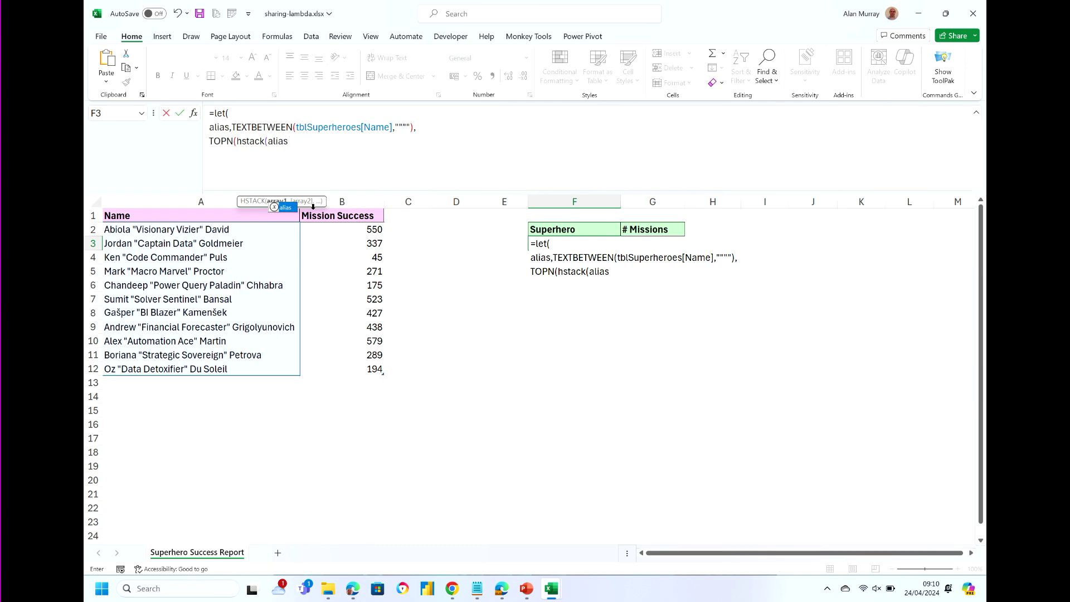
{"action": "type", "text": ","}
{"action": "left_click_drag", "start_coordinate": [330, 229], "coordinate": [348, 368]}
{"action": "type", "text": ","}
{"action": "key", "text": "Left"}
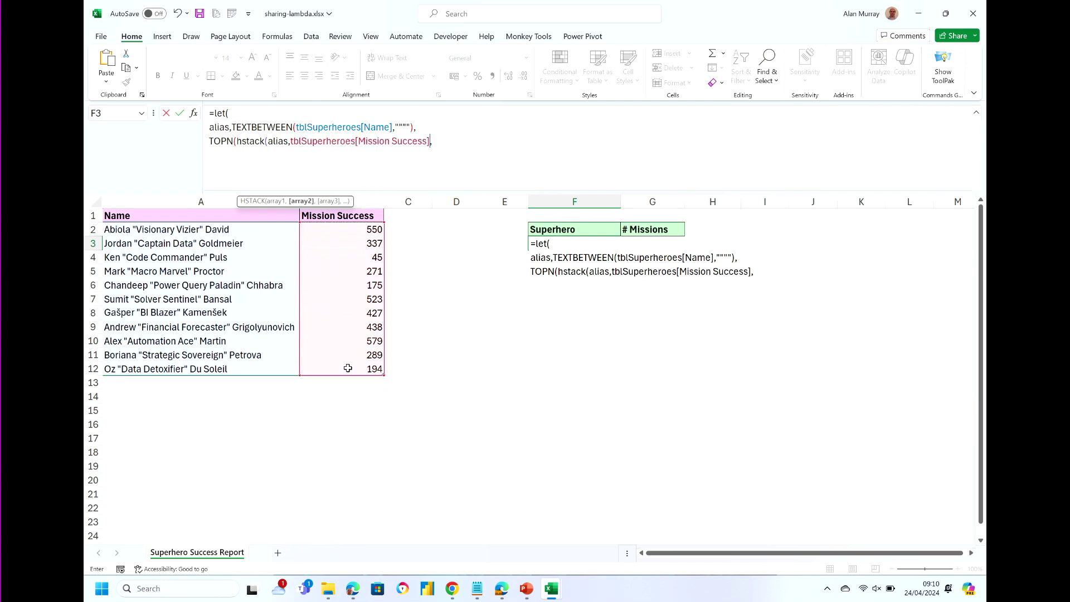
{"action": "type", "text": "),"}
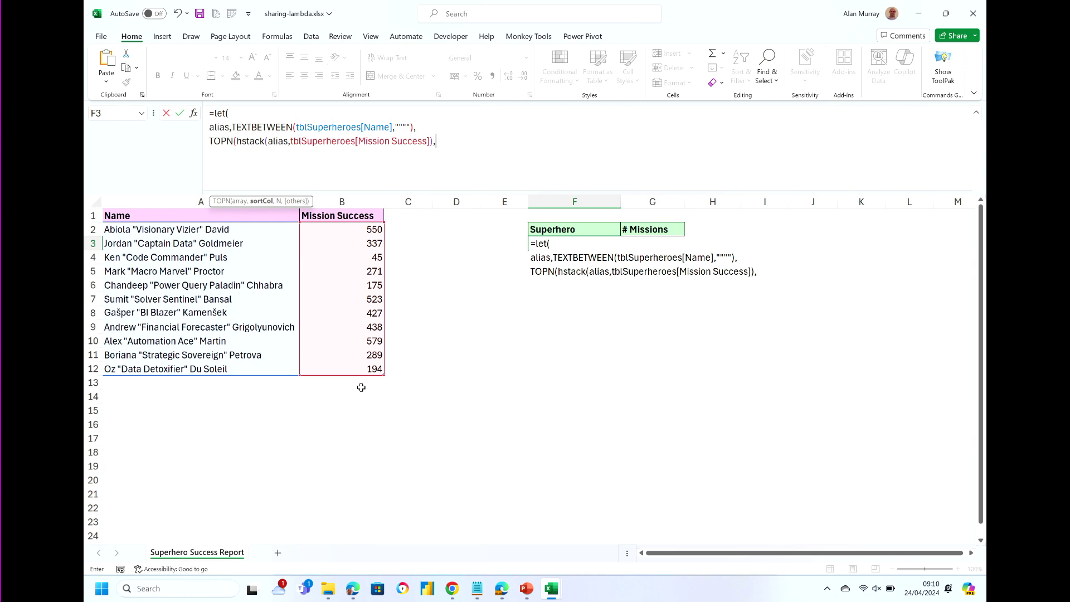
Complete TOPN with sort column 2, N of 5 and others TRUE, then close the LET on a new line and commit the formula.
{"action": "type", "text": "2,5,TRUE)"}
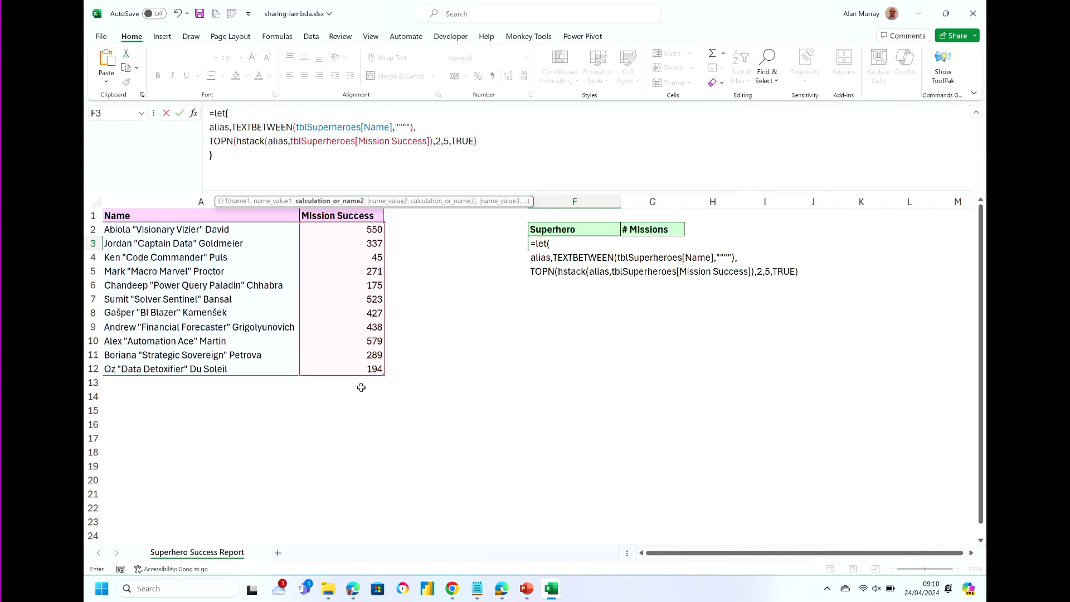
{"action": "key", "text": "alt+Return"}
{"action": "type", "text": ")"}
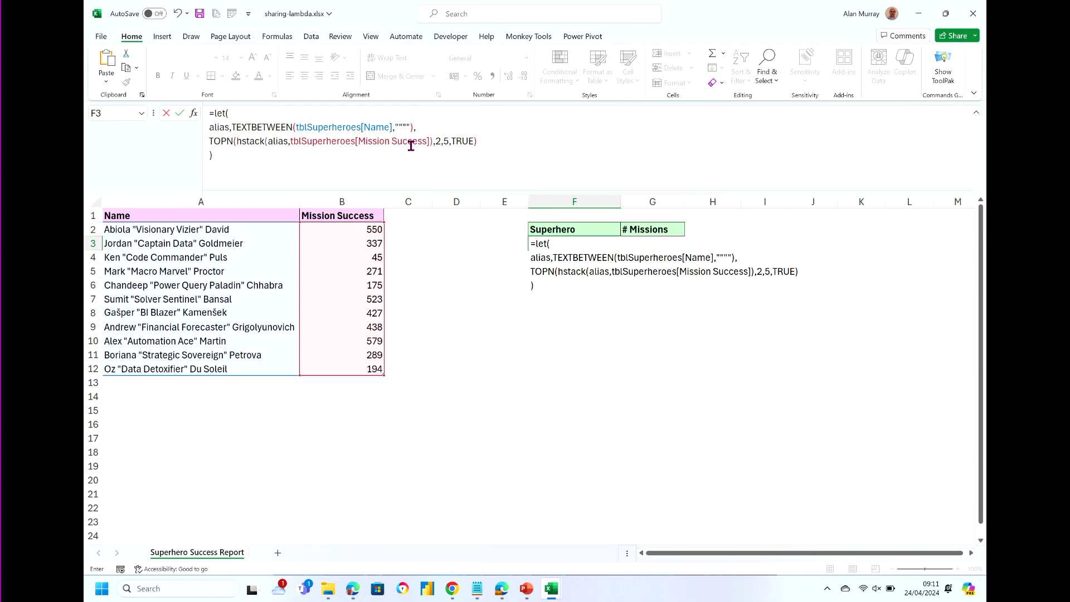
{"action": "key", "text": "Return"}
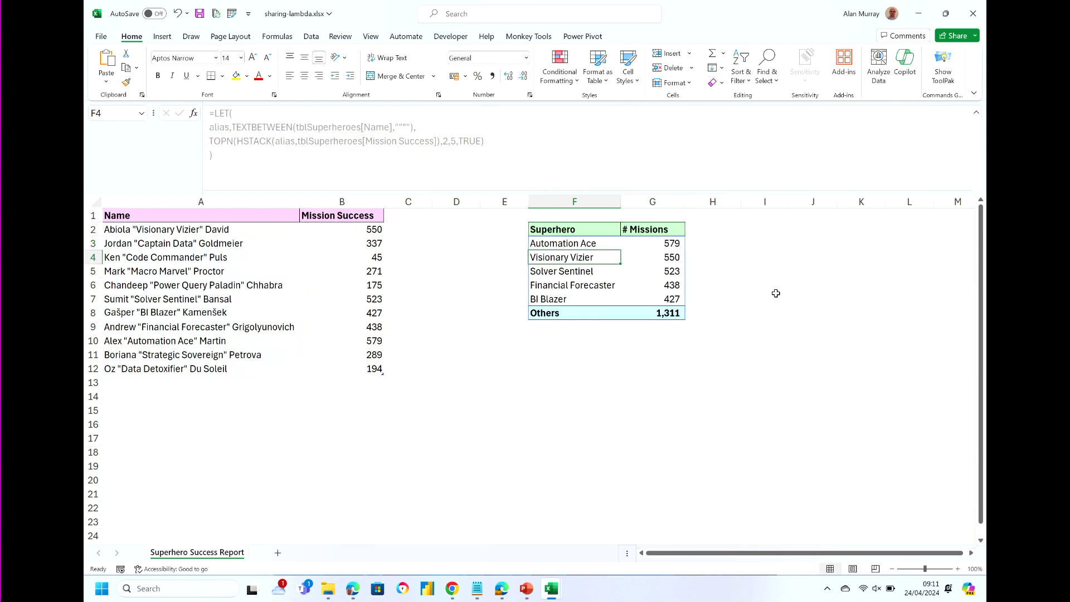
Review the LET formula in cell F3 alongside the superhero report it fills.
{"action": "left_click", "coordinate": [572, 243]}
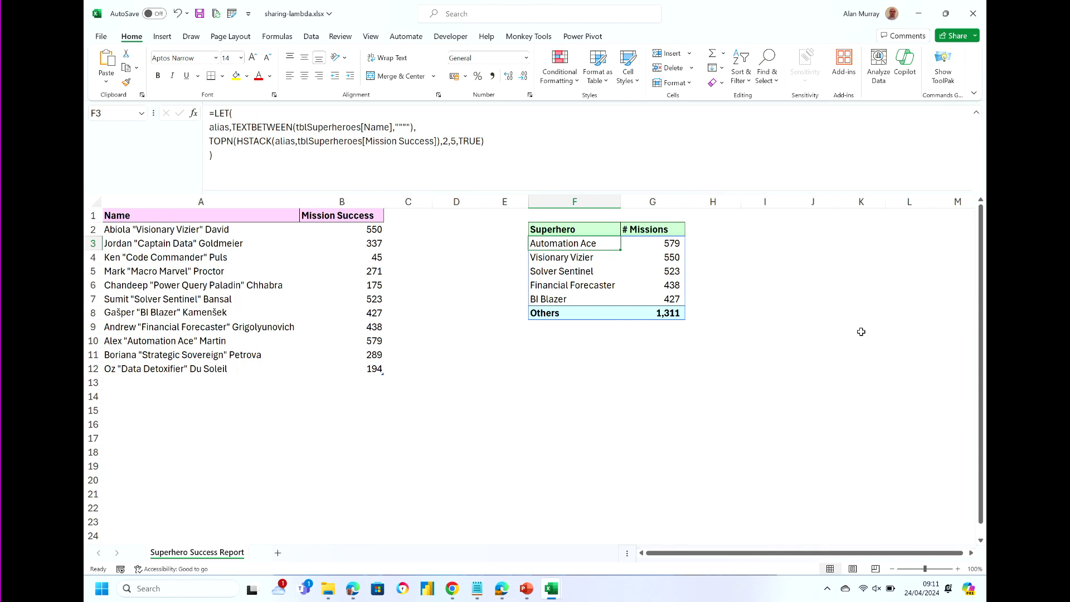
{"action": "left_click", "coordinate": [758, 372]}
{"action": "left_click", "coordinate": [726, 367]}
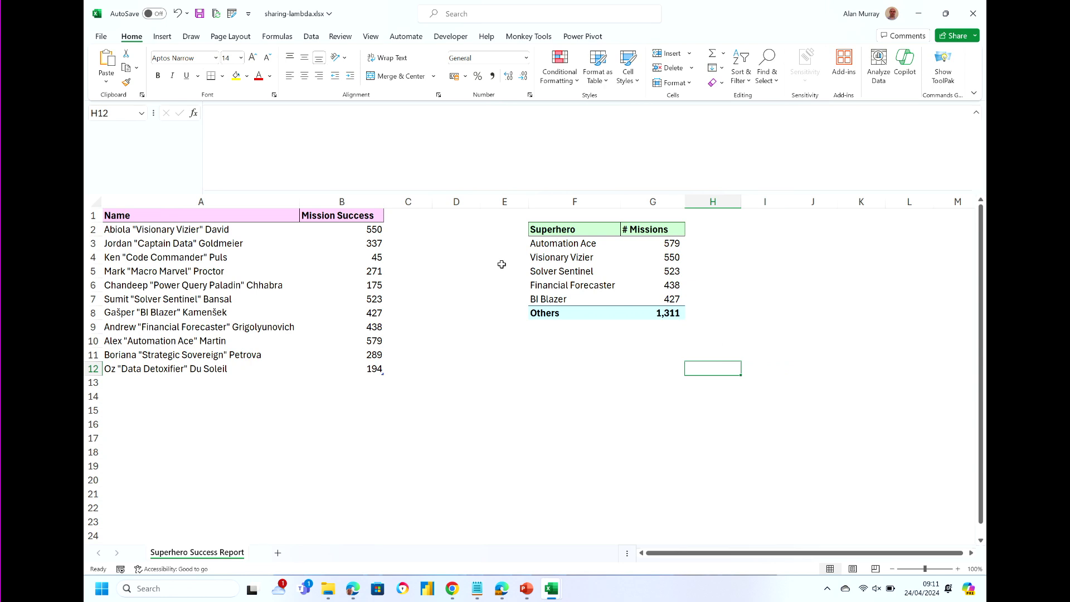
{"action": "left_click", "coordinate": [580, 248]}
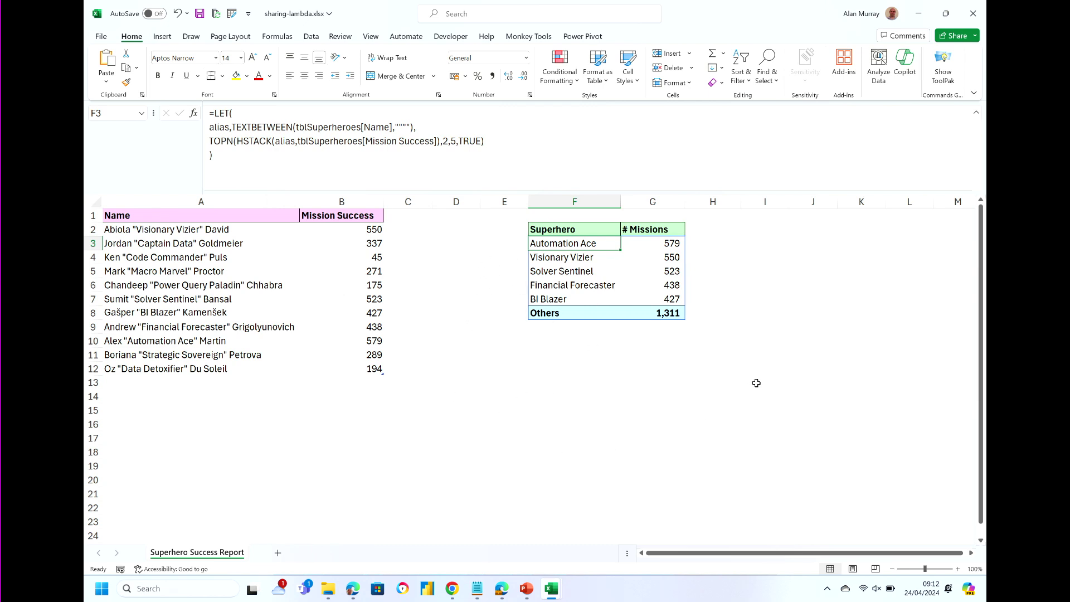
{"action": "left_click", "coordinate": [642, 388]}
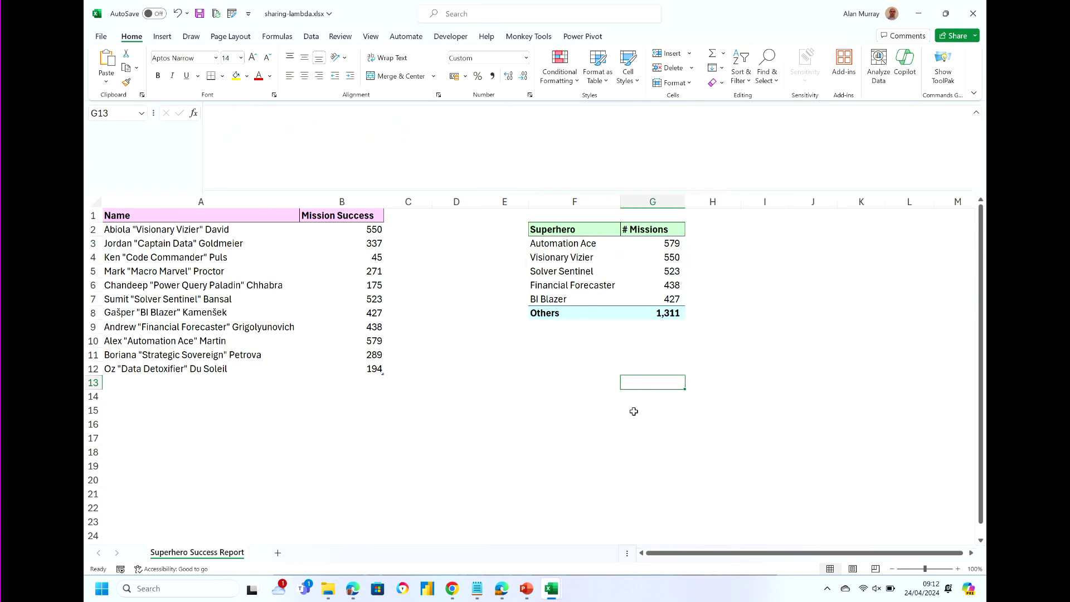
Switch to the slide-show-lambda.pptx presentation in PowerPoint.
{"action": "mouse_move", "coordinate": [534, 595]}
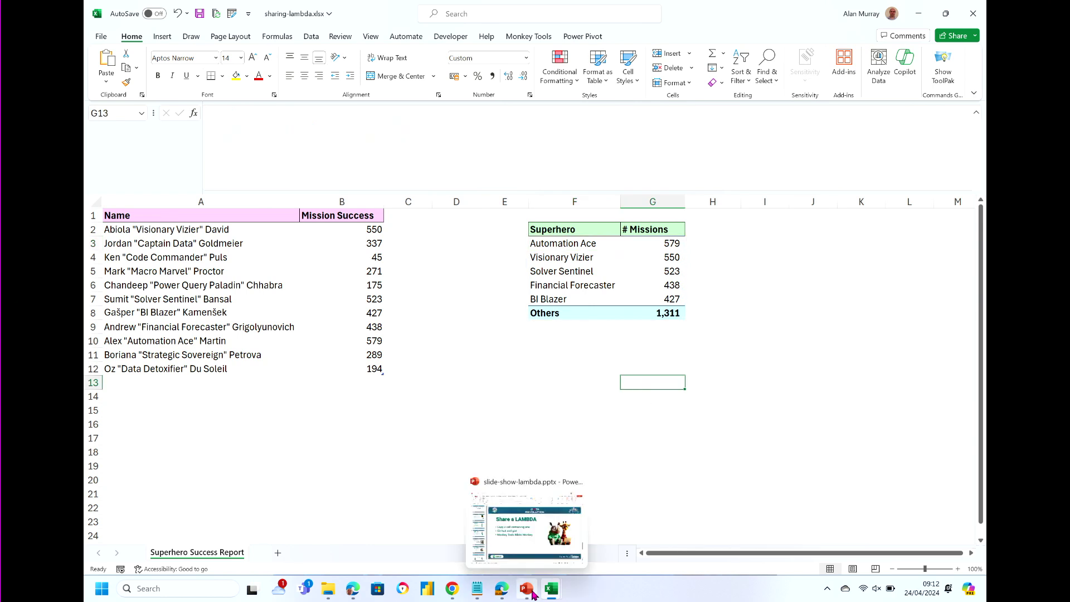